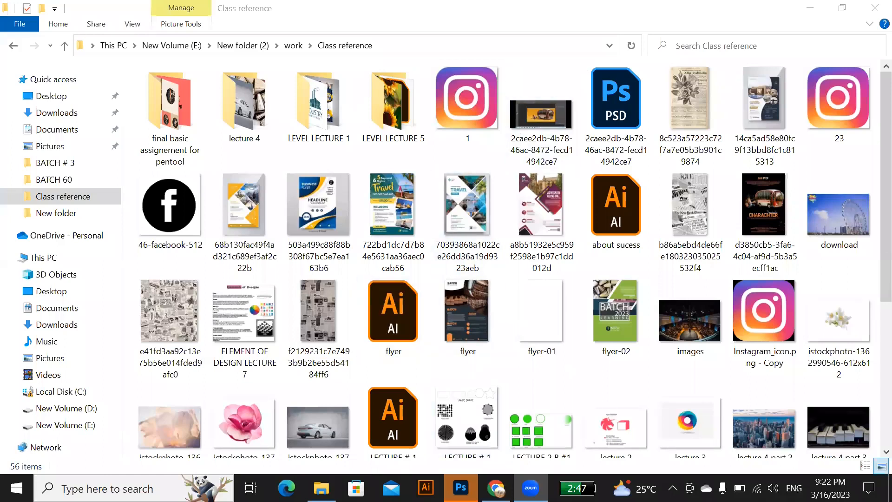
Switch to Photoshop and create a new 1080 x 1080 mm document at 75 pixels/inch in RGB Color with a white background.
{"action": "left_click", "coordinate": [461, 487]}
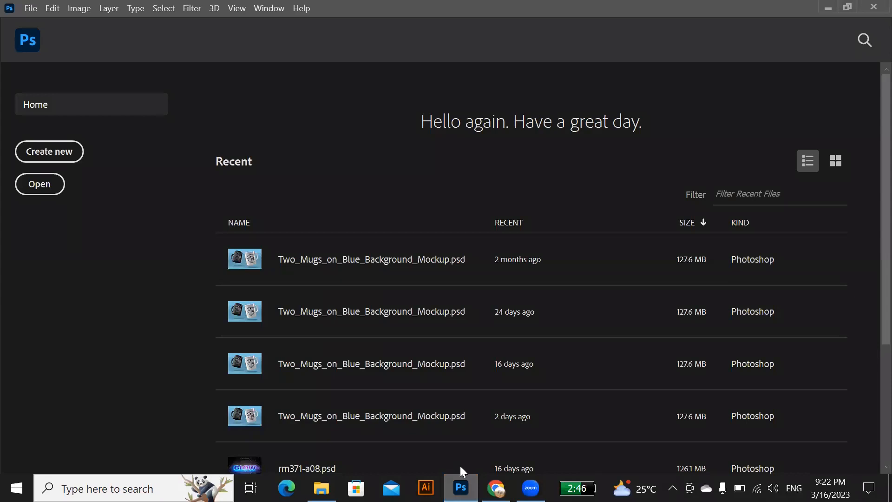
{"action": "left_click", "coordinate": [31, 8]}
{"action": "left_click", "coordinate": [42, 21]}
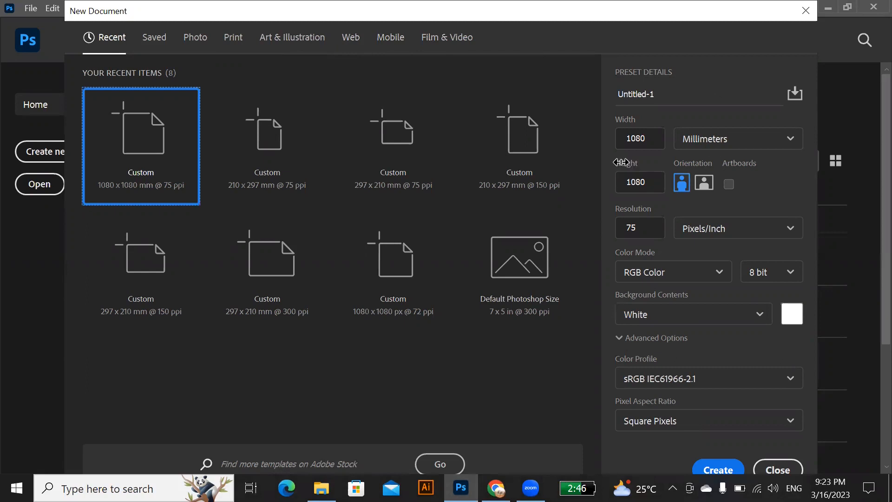
{"action": "left_click", "coordinate": [660, 93]}
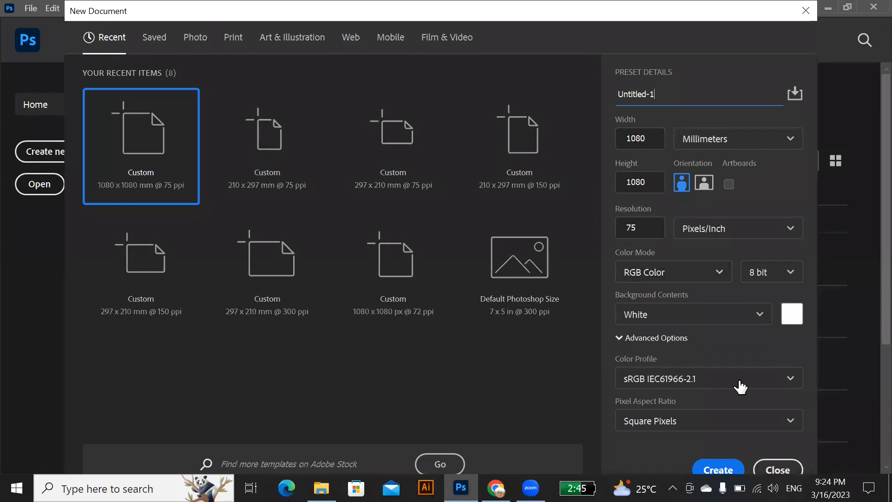
{"action": "left_click", "coordinate": [727, 470]}
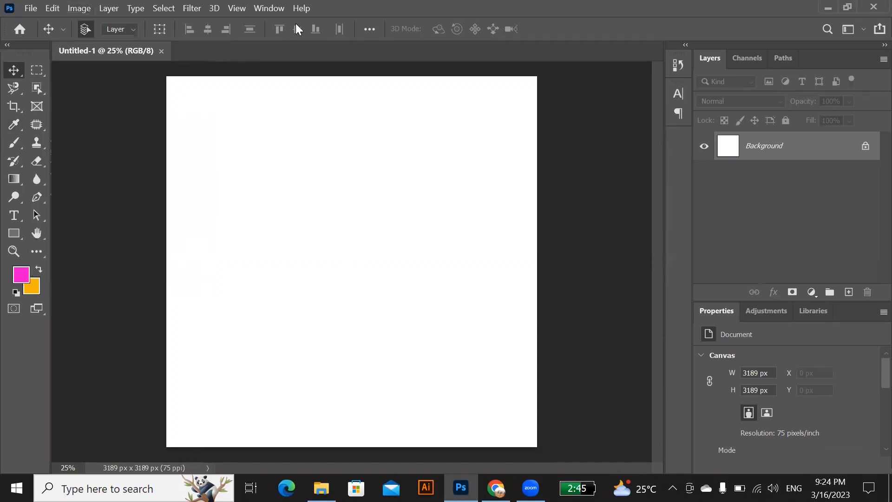
Close the Properties, Adjustments and Libraries panels below the Layers panel.
{"action": "left_click", "coordinate": [271, 11]}
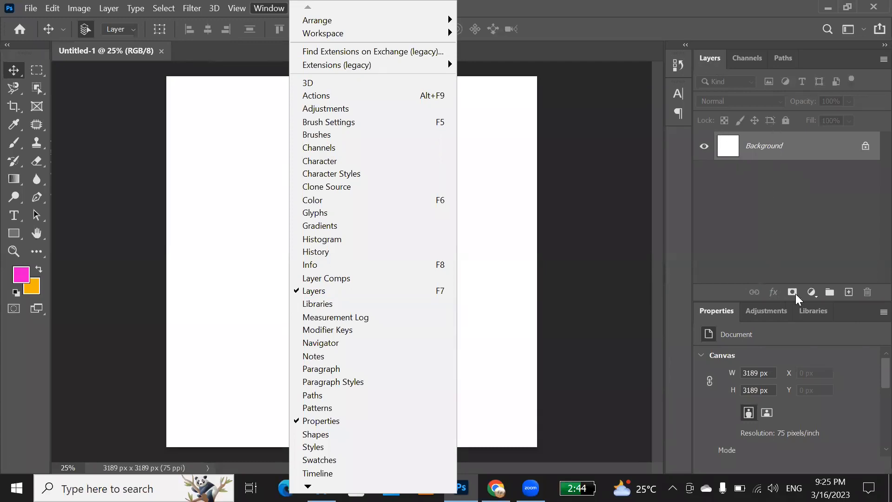
{"action": "left_click", "coordinate": [738, 240]}
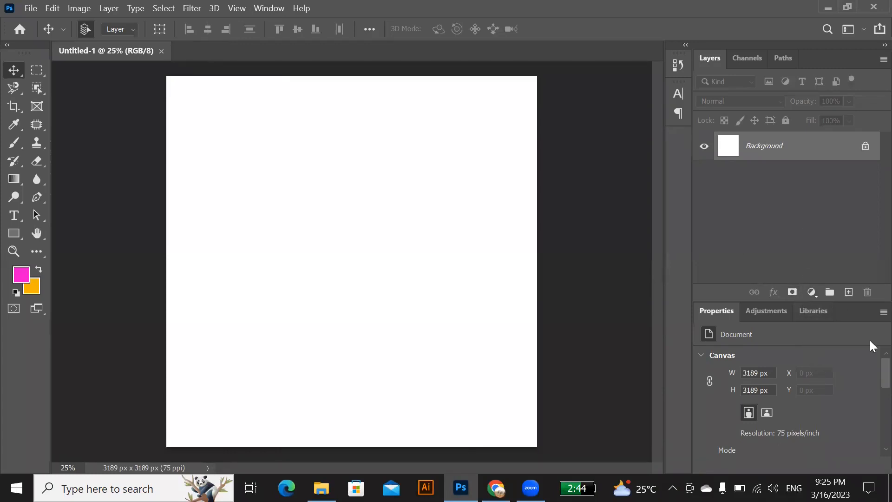
{"action": "right_click", "coordinate": [871, 311]}
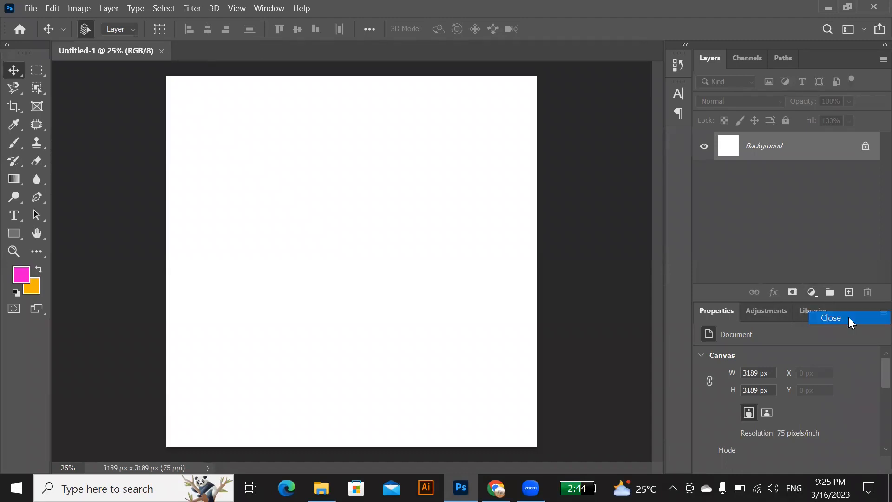
{"action": "left_click", "coordinate": [849, 319]}
{"action": "right_click", "coordinate": [870, 312]}
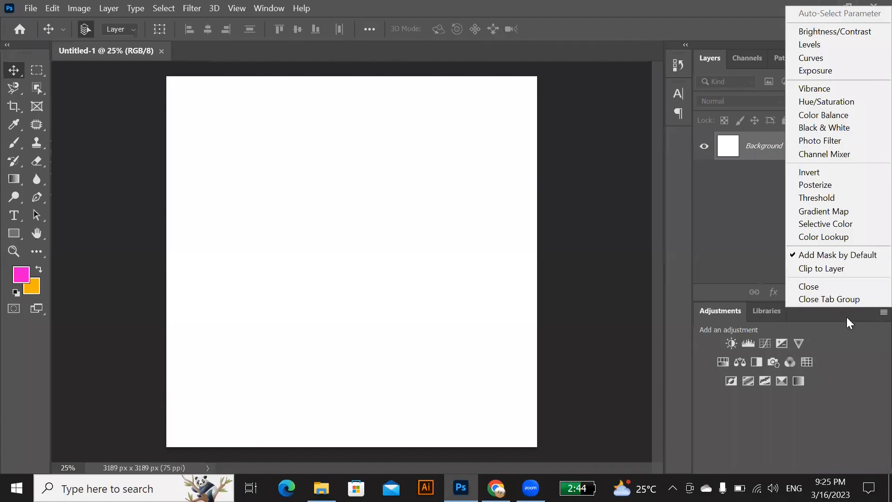
{"action": "left_click", "coordinate": [825, 286]}
{"action": "right_click", "coordinate": [870, 312]}
{"action": "left_click", "coordinate": [870, 308]}
{"action": "right_click", "coordinate": [870, 309]}
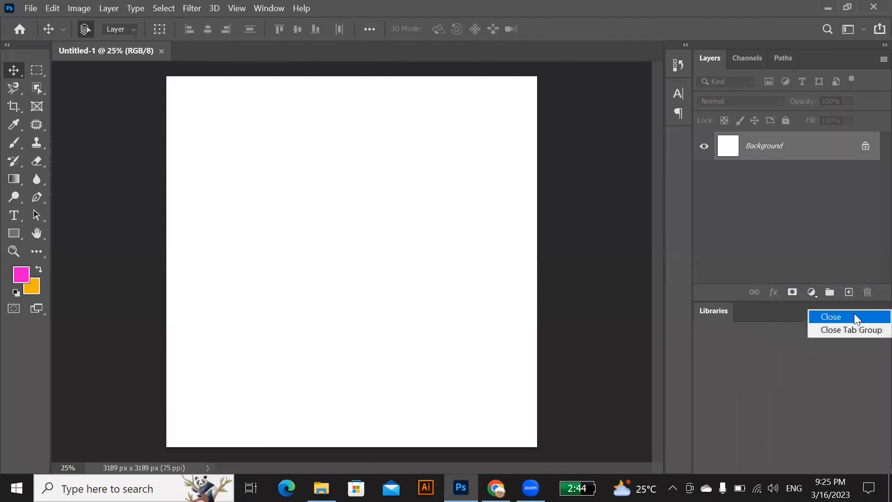
{"action": "left_click", "coordinate": [845, 313]}
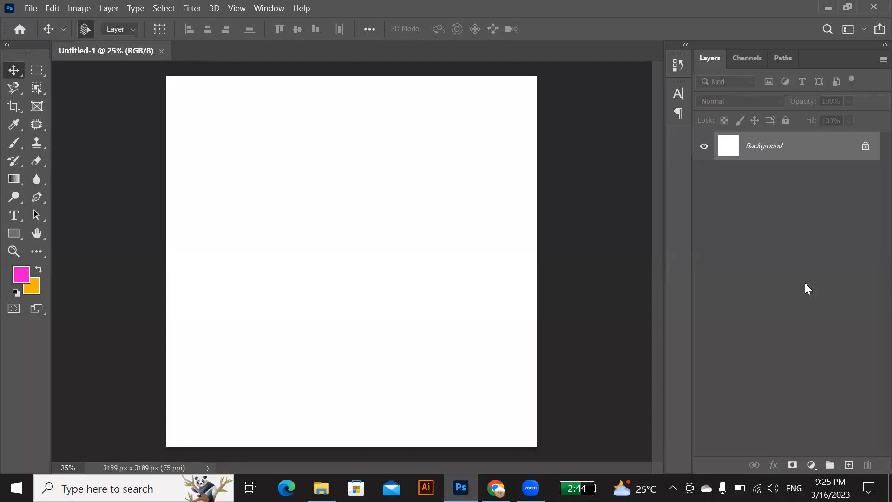
Add three empty layers above the Background layer.
{"action": "left_click", "coordinate": [849, 465]}
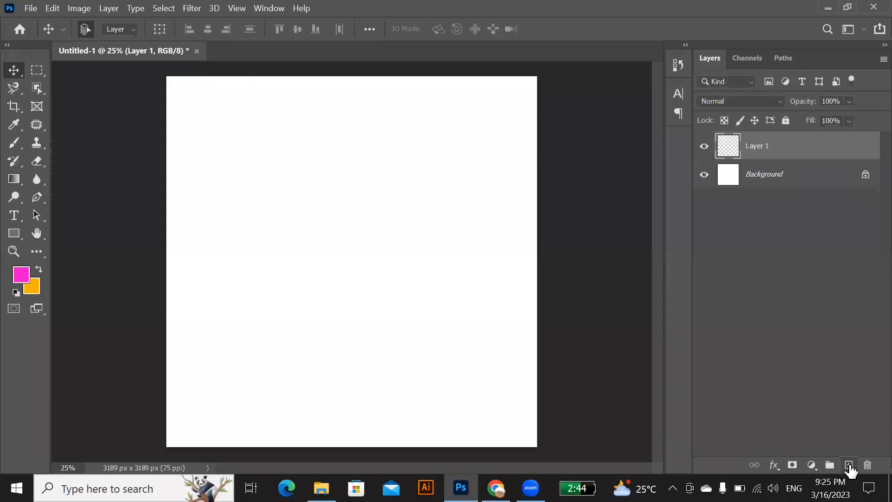
{"action": "left_click", "coordinate": [849, 466]}
{"action": "left_click", "coordinate": [849, 465]}
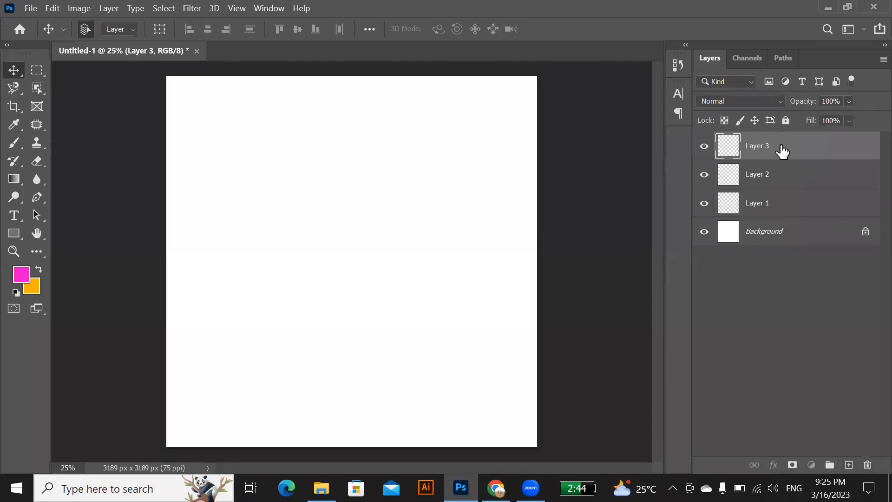
Delete Layer 1 and Layer 2 together, and also delete Layer 3, leaving only the Background layer.
{"action": "left_click", "coordinate": [803, 176]}
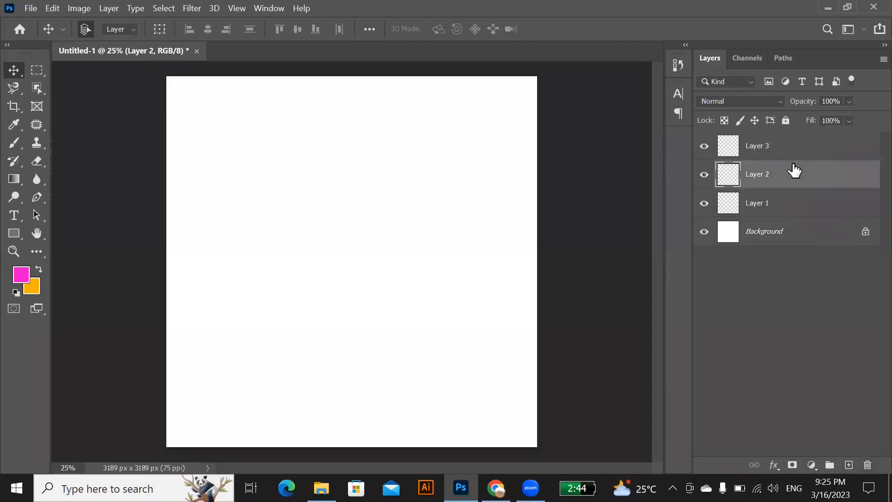
{"action": "left_click", "coordinate": [772, 154], "text": "shift"}
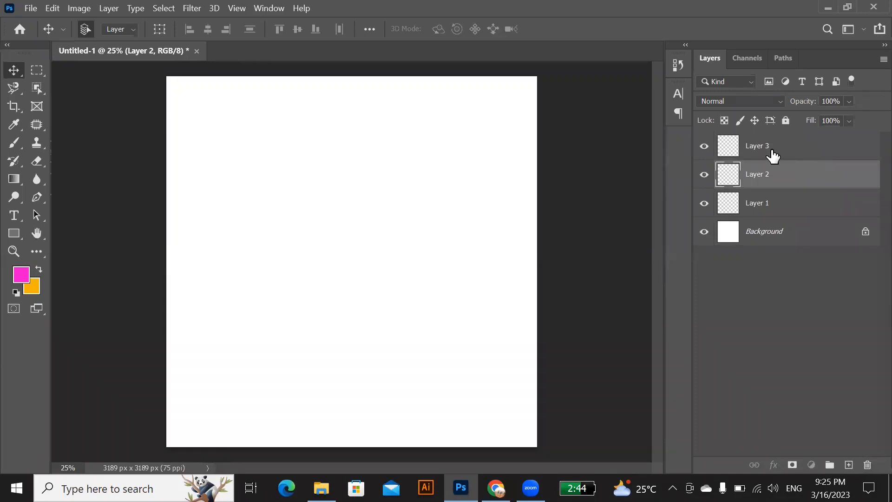
{"action": "left_click", "coordinate": [793, 211], "text": "shift"}
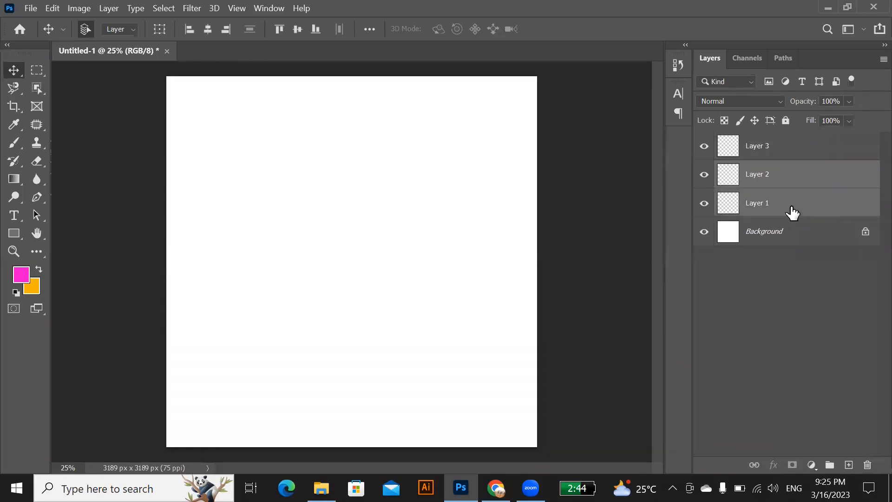
{"action": "left_click", "coordinate": [867, 465]}
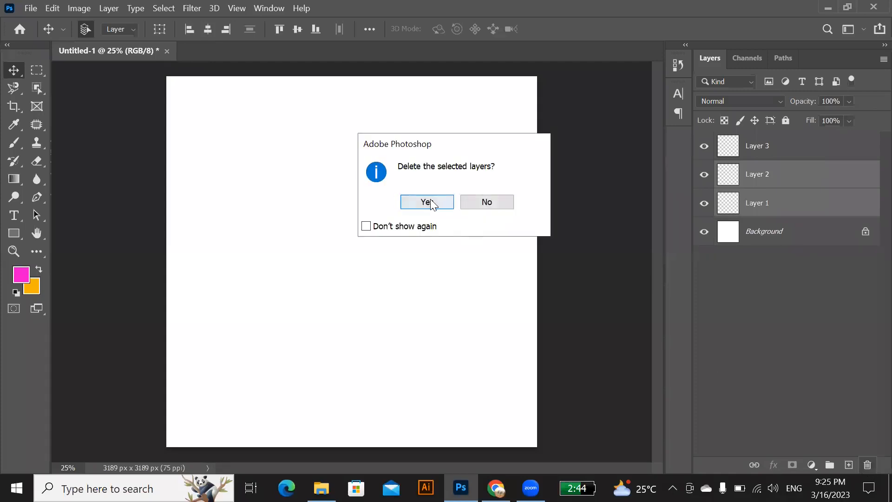
{"action": "left_click", "coordinate": [428, 202]}
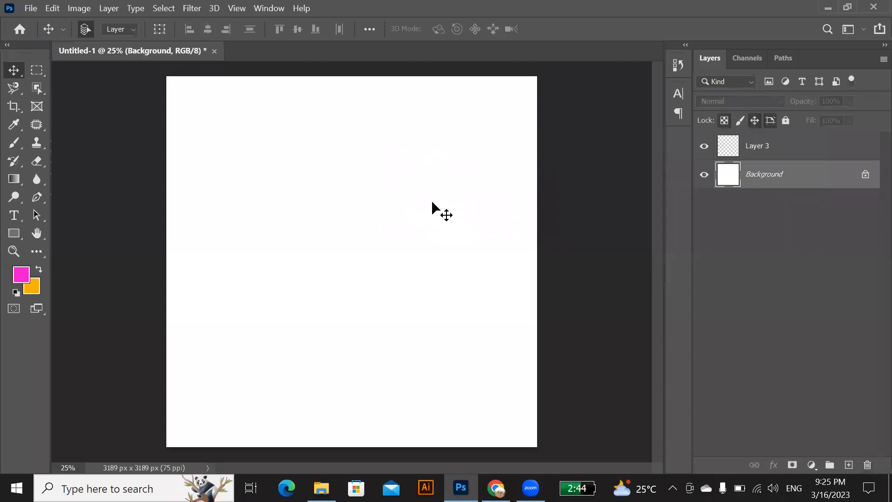
{"action": "left_click", "coordinate": [756, 153]}
{"action": "left_click", "coordinate": [867, 465]}
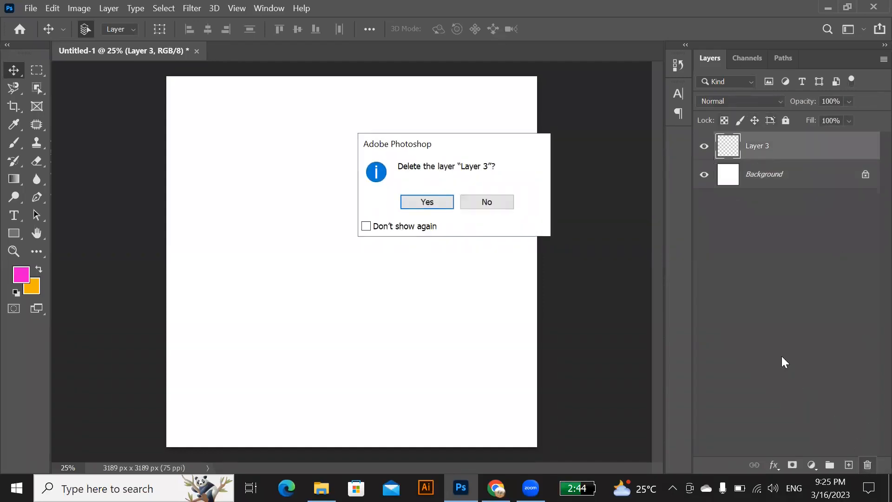
{"action": "left_click", "coordinate": [444, 204]}
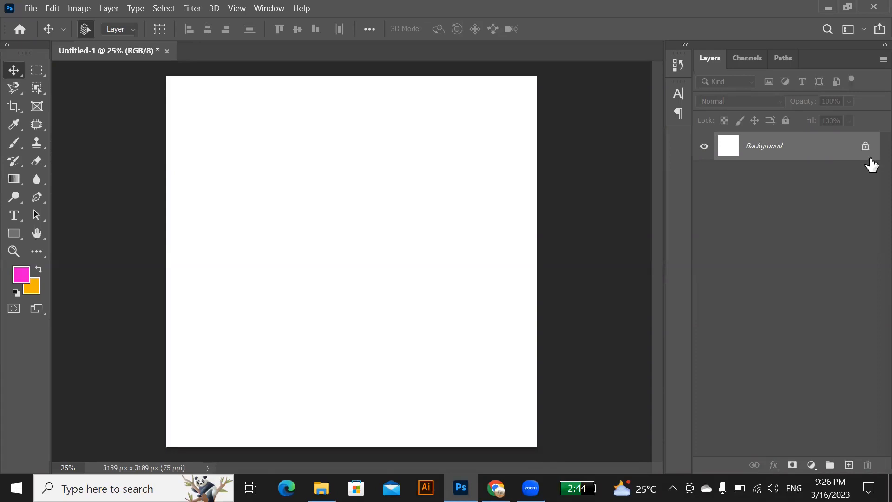
Add a new empty layer above the Background and lock its position.
{"action": "left_click", "coordinate": [849, 465]}
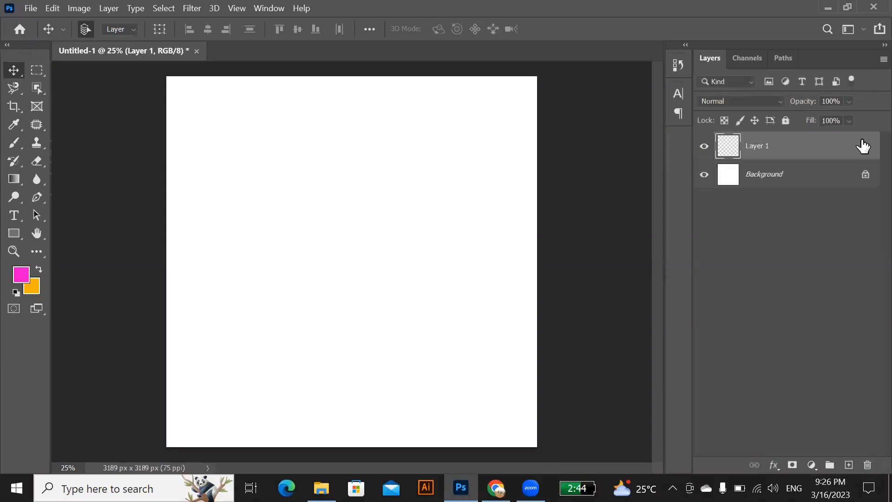
{"action": "left_click", "coordinate": [754, 119]}
Choose the Soft Round brush from the General Brushes set for the Brush tool.
{"action": "left_click", "coordinate": [12, 147]}
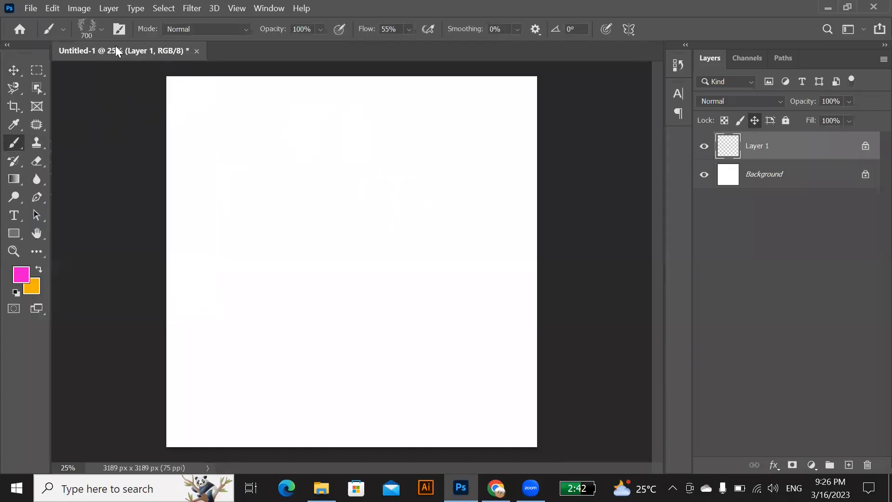
{"action": "left_click", "coordinate": [100, 28]}
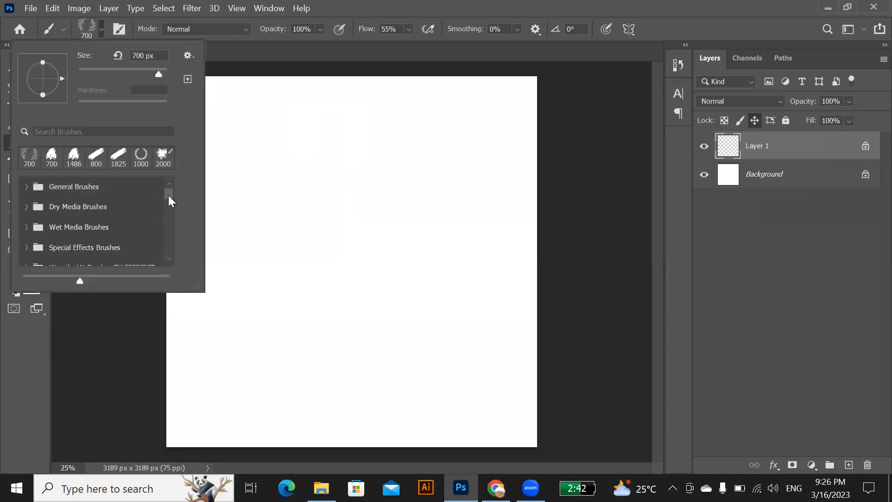
{"action": "mouse_move", "coordinate": [171, 203]}
{"action": "left_mouse_down"}
{"action": "mouse_move", "coordinate": [171, 240]}
{"action": "mouse_move", "coordinate": [172, 187]}
{"action": "left_mouse_up"}
{"action": "left_click", "coordinate": [27, 200]}
{"action": "left_click", "coordinate": [26, 187]}
{"action": "left_click", "coordinate": [91, 208]}
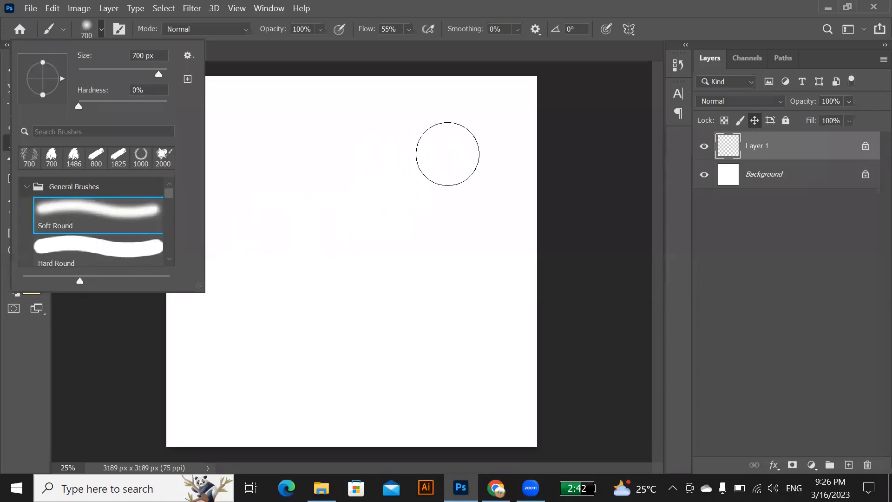
{"action": "left_click", "coordinate": [101, 29]}
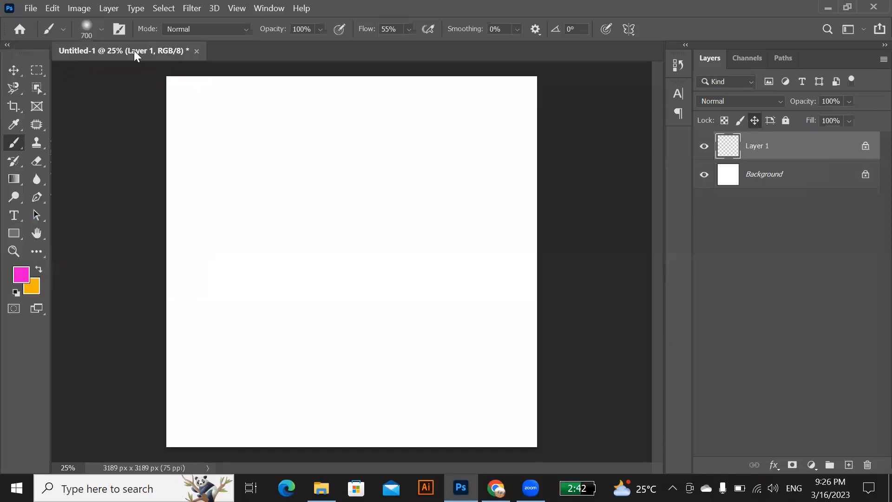
Paint several soft pink dabs and a thick triangular stroke on Layer 1 with the 700 px brush.
{"action": "left_click", "coordinate": [491, 138]}
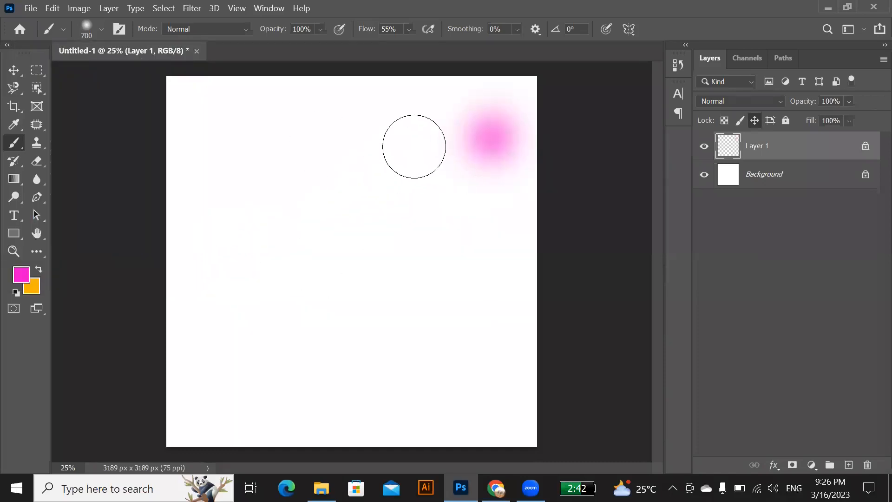
{"action": "left_click", "coordinate": [406, 146]}
{"action": "left_click", "coordinate": [302, 170]}
{"action": "left_click", "coordinate": [371, 271]}
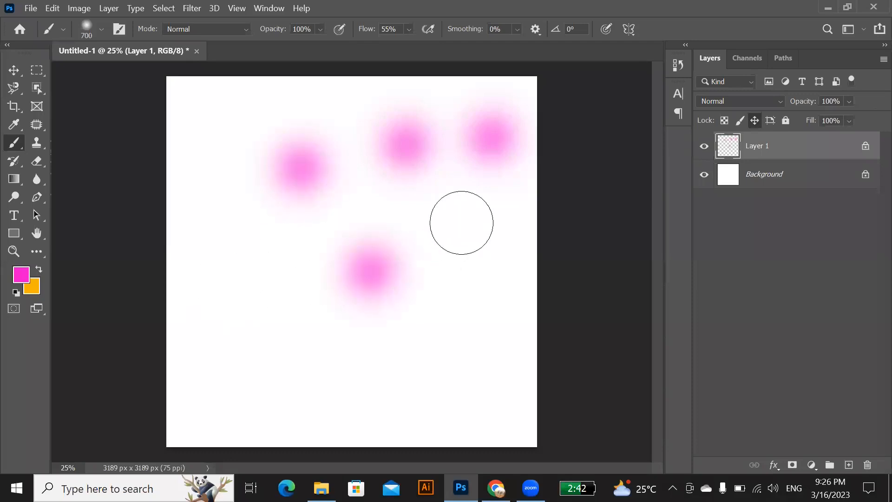
{"action": "left_click", "coordinate": [462, 220]}
{"action": "left_click", "coordinate": [285, 248]}
{"action": "left_click", "coordinate": [438, 322]}
{"action": "mouse_move", "coordinate": [385, 210]}
{"action": "left_mouse_down"}
{"action": "mouse_move", "coordinate": [297, 312]}
{"action": "mouse_move", "coordinate": [231, 299]}
{"action": "mouse_move", "coordinate": [236, 180]}
{"action": "mouse_move", "coordinate": [252, 168]}
{"action": "mouse_move", "coordinate": [411, 253]}
{"action": "left_mouse_up"}
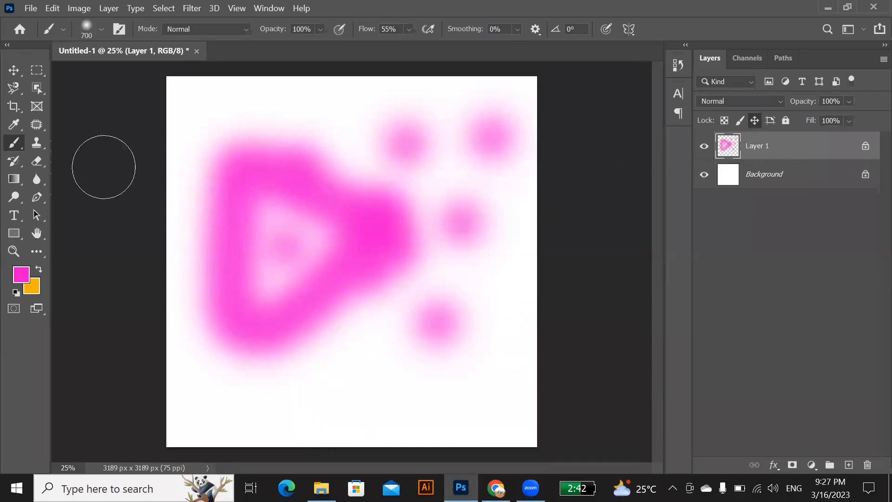
Unlock the position of Layer 1 and move its painted strokes slightly down and to the right with the Move tool.
{"action": "left_click", "coordinate": [14, 70]}
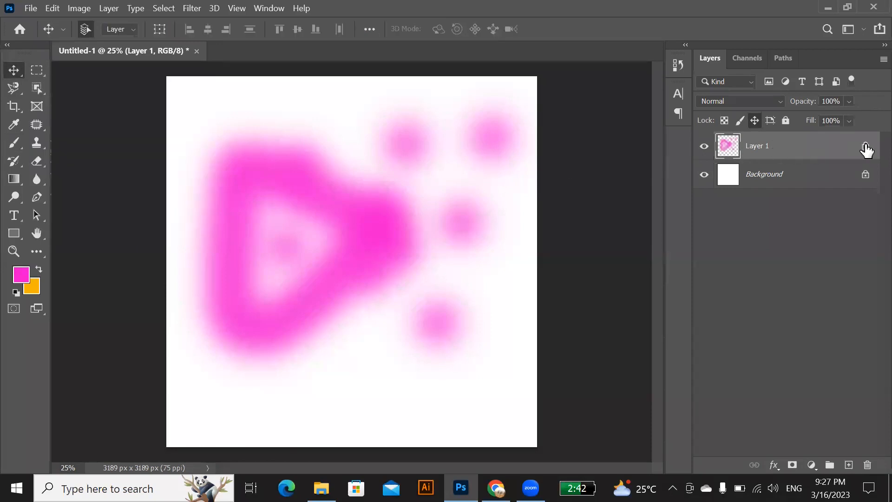
{"action": "left_click_drag", "start_coordinate": [347, 218], "coordinate": [325, 200]}
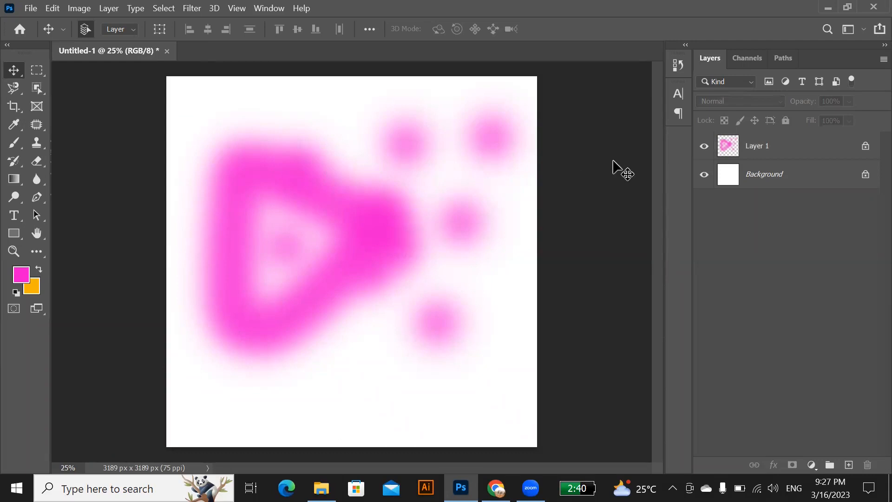
{"action": "left_click", "coordinate": [760, 145]}
{"action": "left_click", "coordinate": [754, 119]}
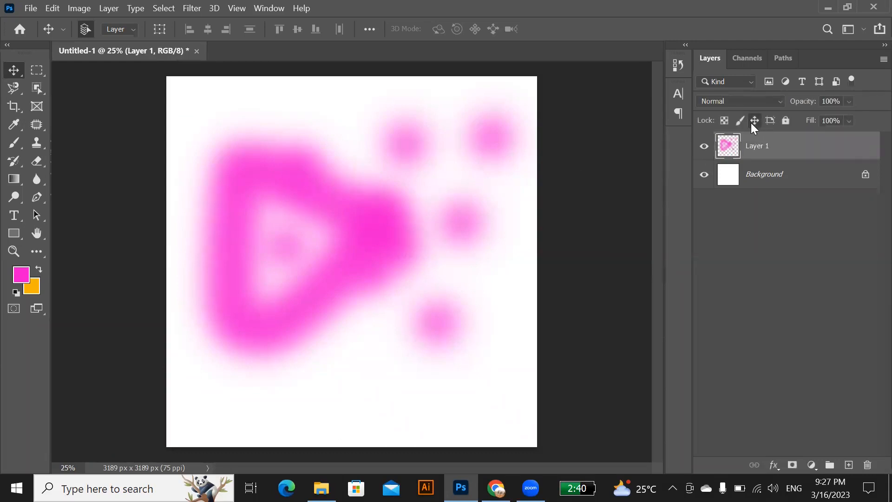
{"action": "left_click_drag", "start_coordinate": [327, 221], "coordinate": [316, 236]}
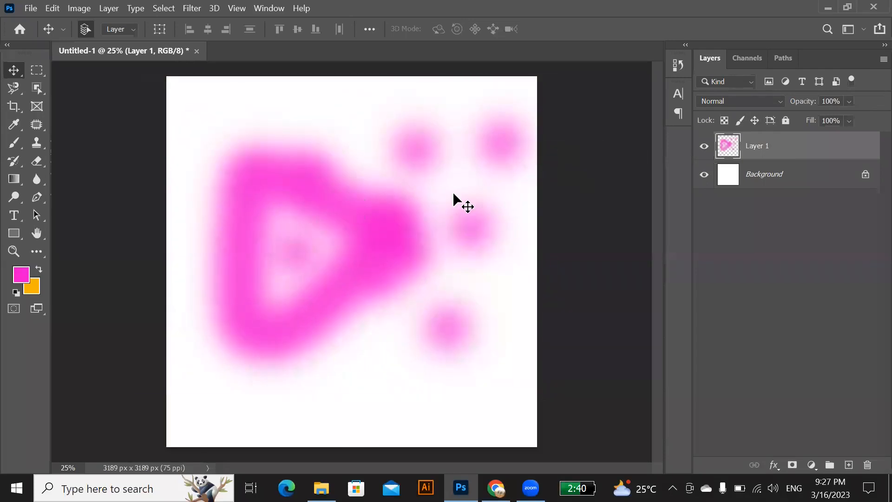
Hide and show Layer 1 again, and open its name for editing without changing it.
{"action": "left_click", "coordinate": [705, 147]}
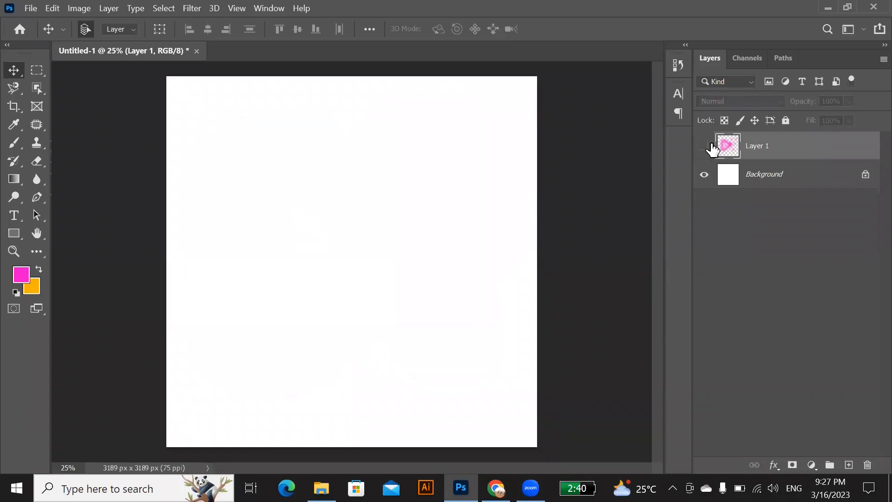
{"action": "left_click", "coordinate": [705, 147]}
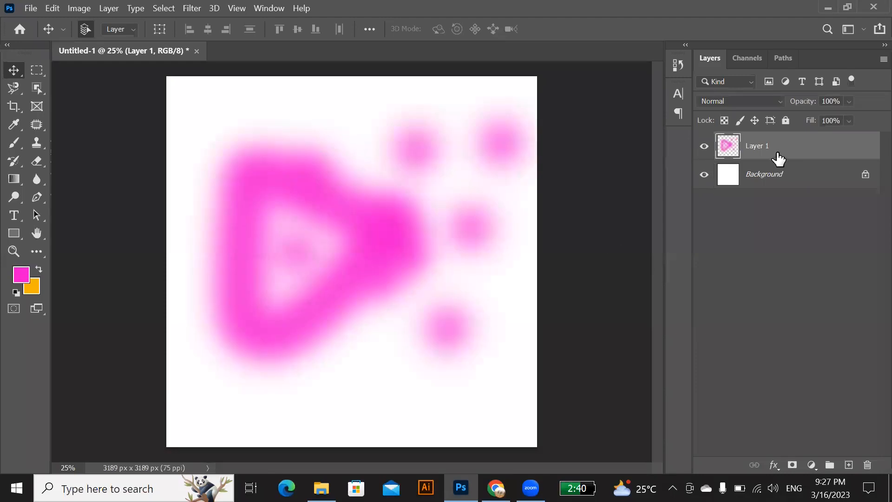
{"action": "double_click", "coordinate": [760, 146]}
{"action": "left_click", "coordinate": [813, 145]}
Assign the Red colour label to Layer 1.
{"action": "right_click", "coordinate": [784, 300]}
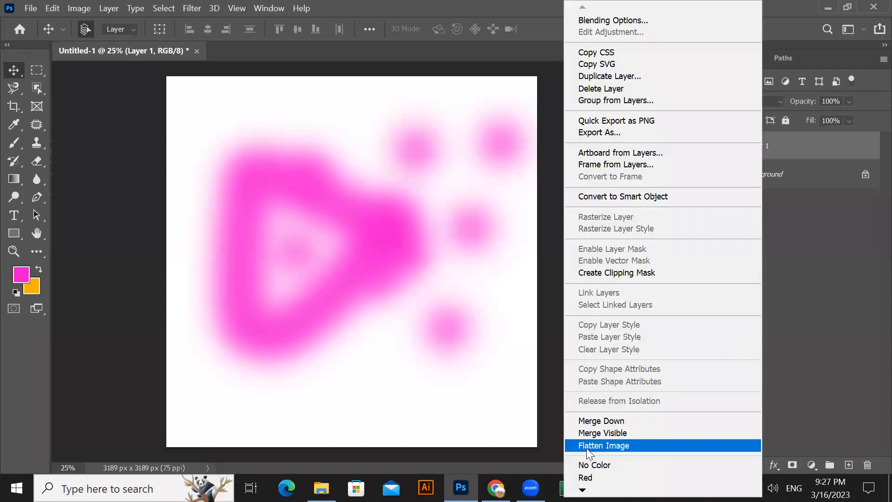
{"action": "left_click", "coordinate": [650, 478]}
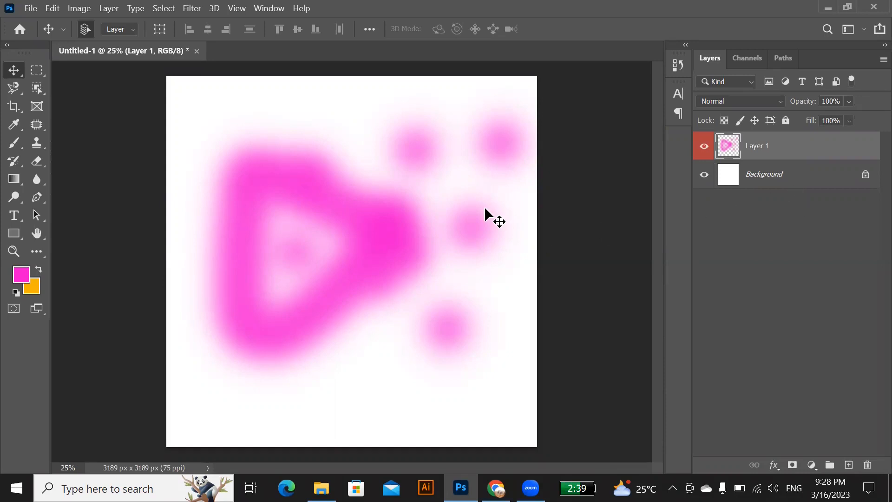
Hide and show Layer 1, and repeat by isolating the Background layer and making Layer 1 visible again.
{"action": "key", "text": "ctrl+comma"}
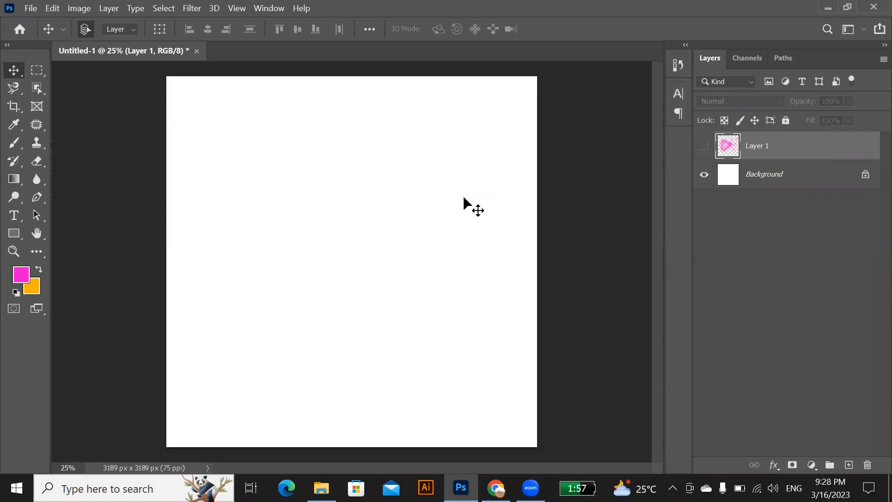
{"action": "left_click", "coordinate": [705, 146]}
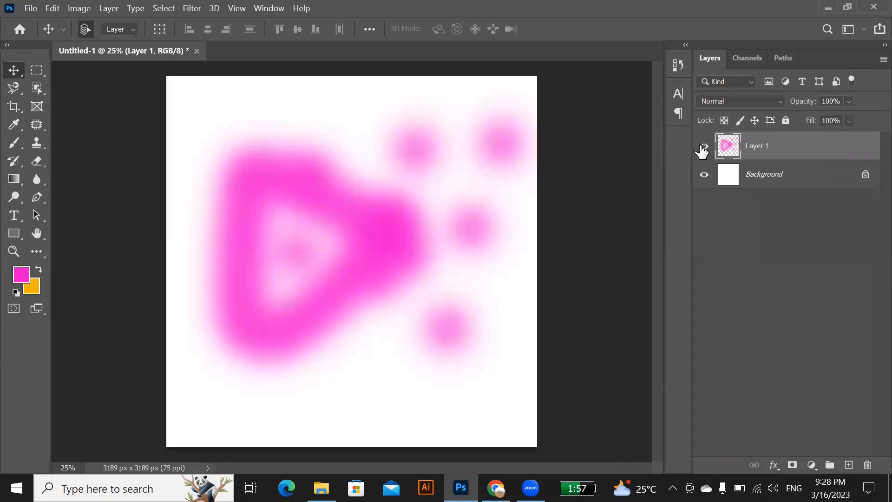
{"action": "left_click", "coordinate": [706, 178], "text": "alt"}
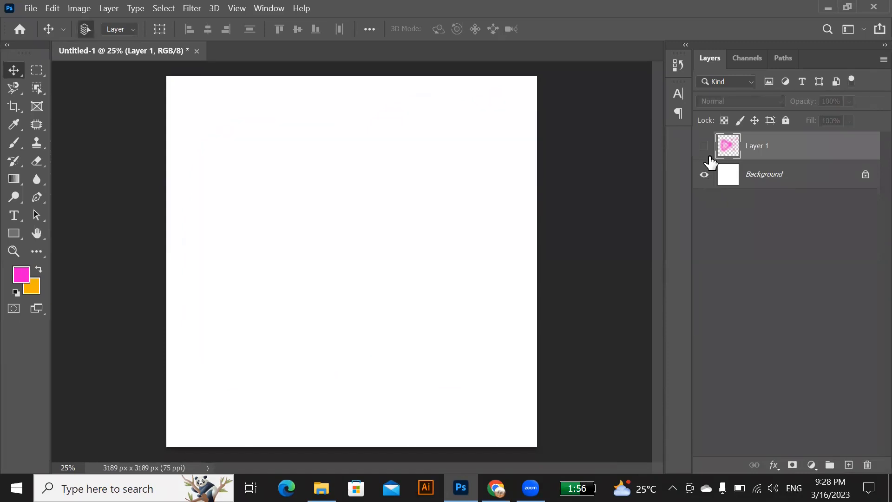
{"action": "left_click", "coordinate": [705, 147]}
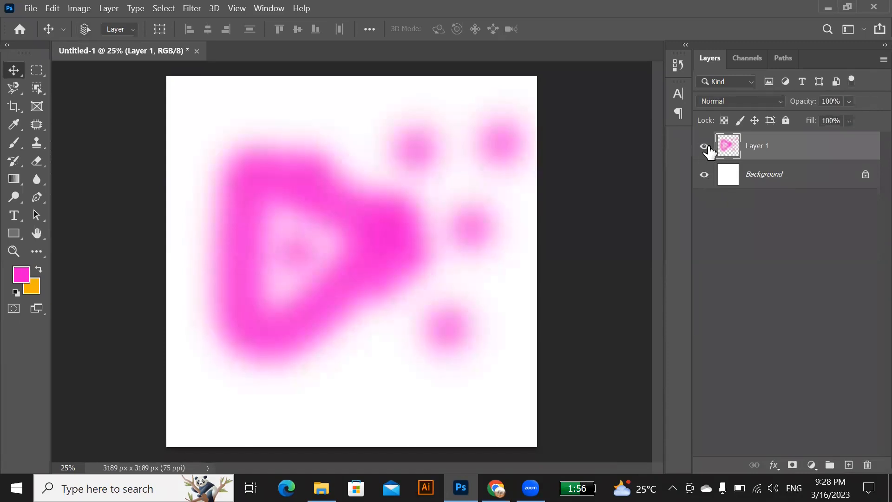
Undo the move, the position unlock and all the painted brush strokes on Layer 1.
{"action": "key", "text": "ctrl+z"}
{"action": "key", "text": "ctrl+z"}
{"action": "key", "text": "ctrl+z"}
{"action": "key", "text": "ctrl+z"}
{"action": "key", "text": "ctrl+z"}
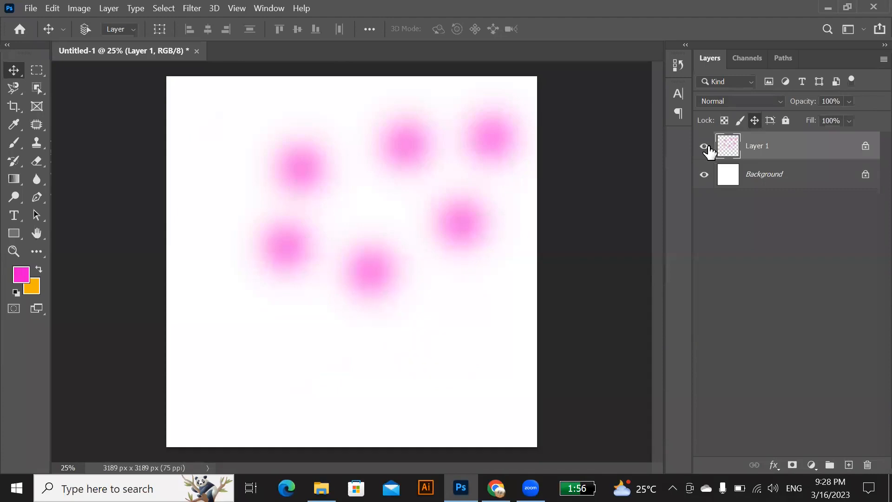
{"action": "key", "text": "ctrl+z"}
{"action": "key", "text": "ctrl+z"}
{"action": "key", "text": "ctrl+z"}
{"action": "key", "text": "ctrl+z"}
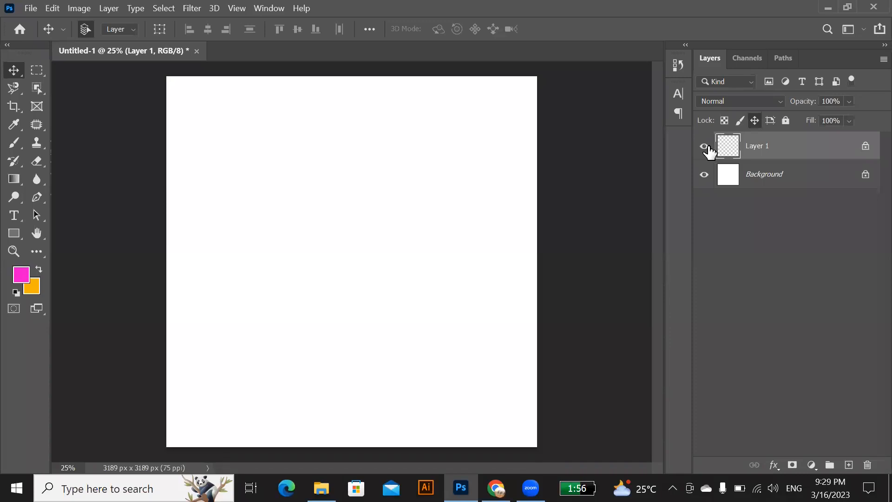
Draw a pink rectangle about 1004 × 361 px near the canvas's upper-left corner and a rounded rectangle about 1020 × 339 px beside it.
{"action": "left_click", "coordinate": [11, 234]}
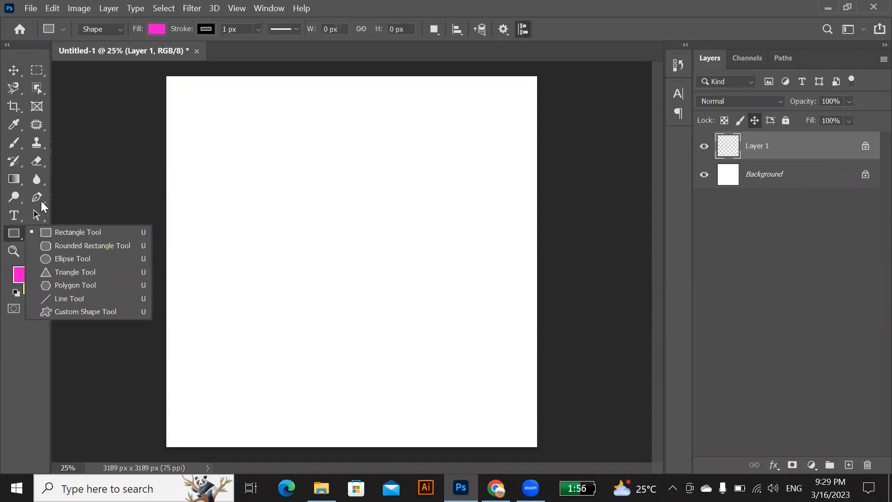
{"action": "left_click", "coordinate": [78, 233]}
{"action": "left_click_drag", "start_coordinate": [187, 102], "coordinate": [304, 145]}
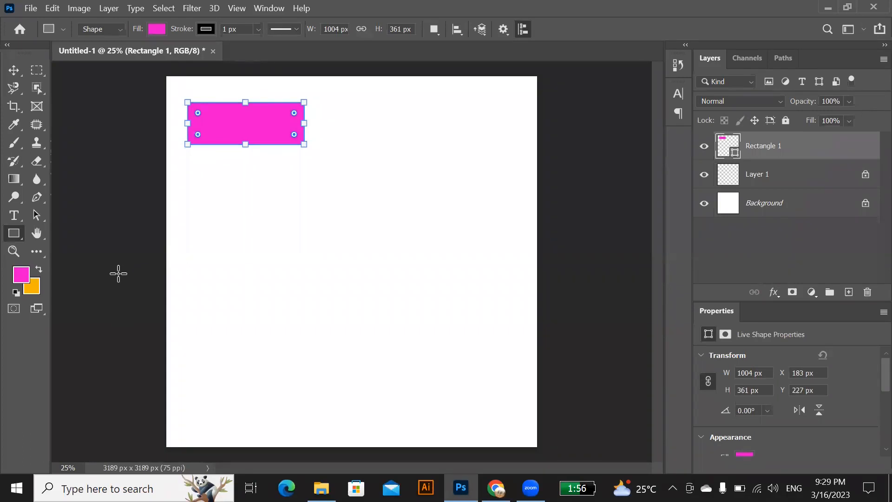
{"action": "right_click", "coordinate": [16, 233]}
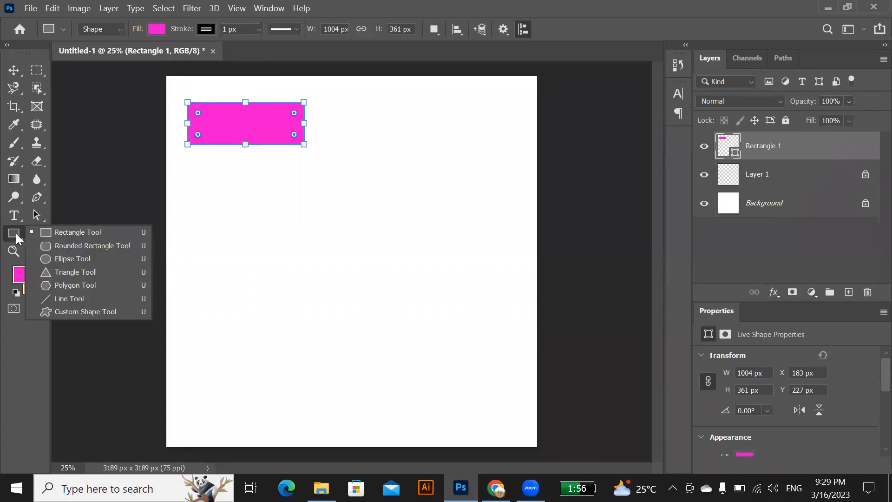
{"action": "left_click", "coordinate": [96, 233]}
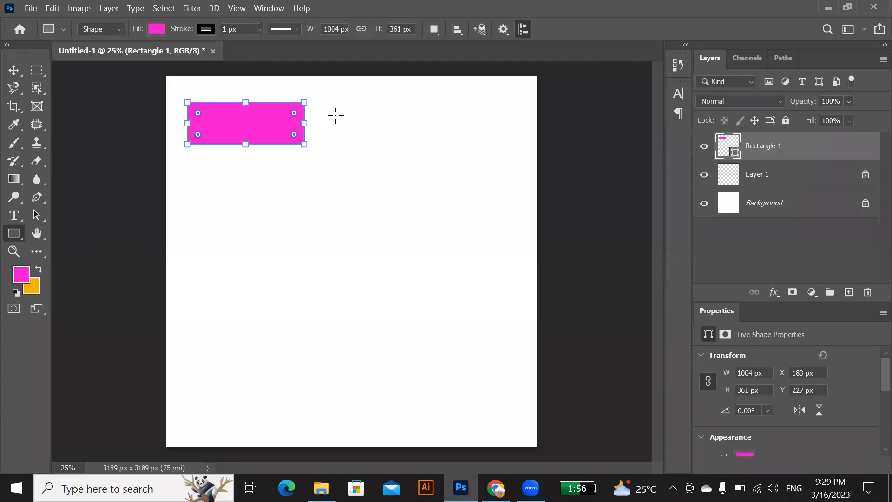
{"action": "left_click_drag", "start_coordinate": [325, 104], "coordinate": [443, 143]}
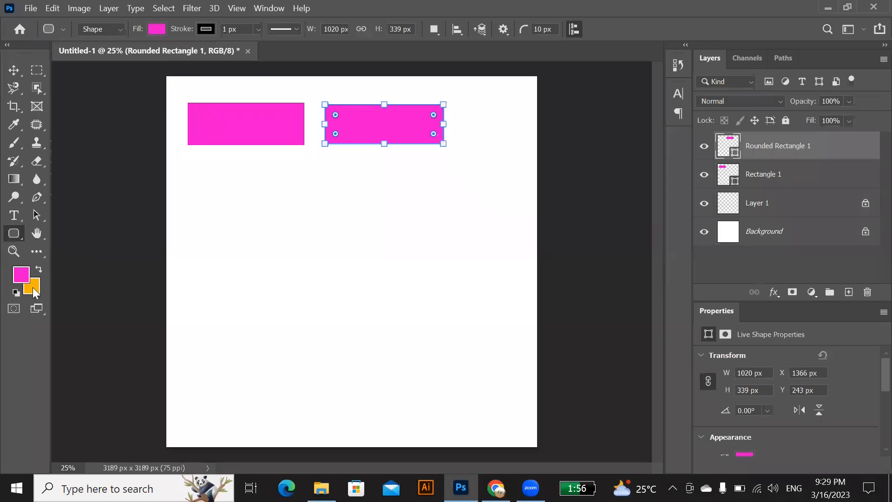
Draw a pink circle about 788 × 786 px below the rectangles and a triangle about 914 × 1120 px to its lower right.
{"action": "right_click", "coordinate": [14, 234]}
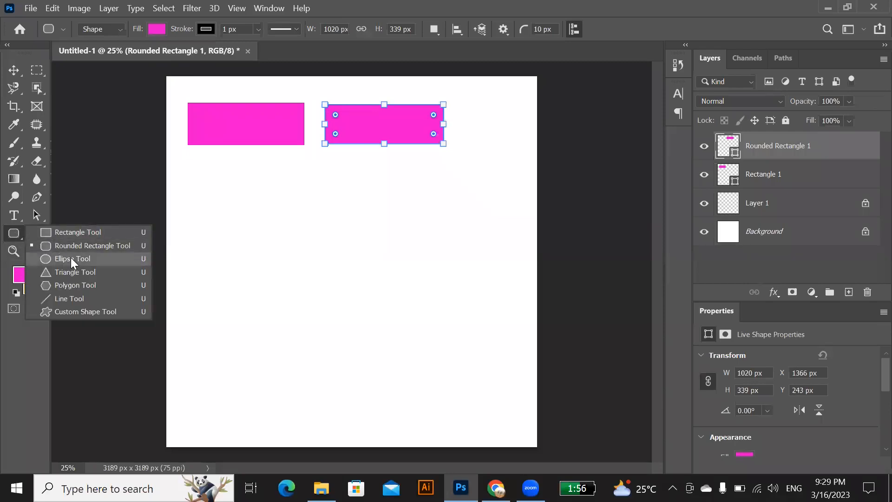
{"action": "left_click", "coordinate": [72, 259]}
{"action": "left_click_drag", "start_coordinate": [242, 183], "coordinate": [333, 273]}
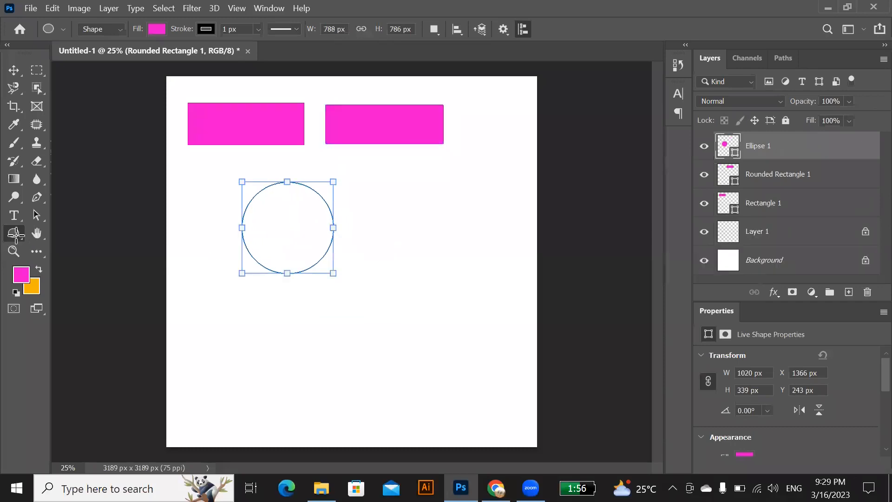
{"action": "right_click", "coordinate": [16, 234]}
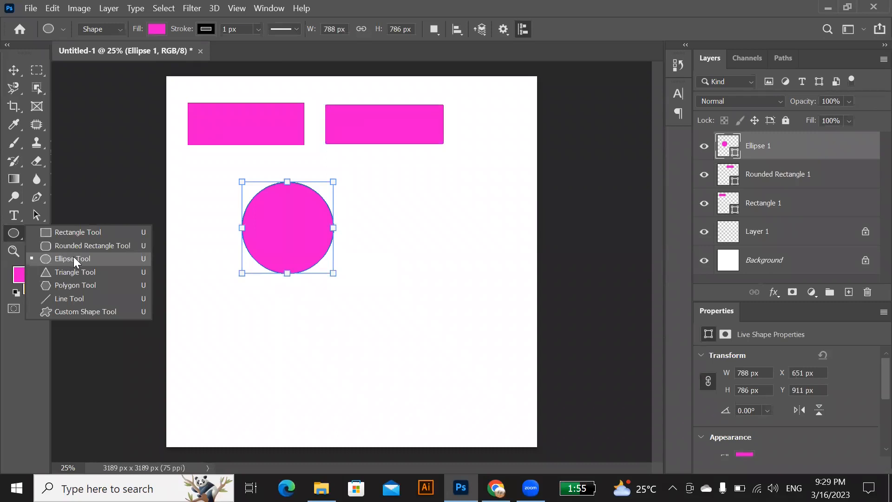
{"action": "left_click", "coordinate": [68, 272]}
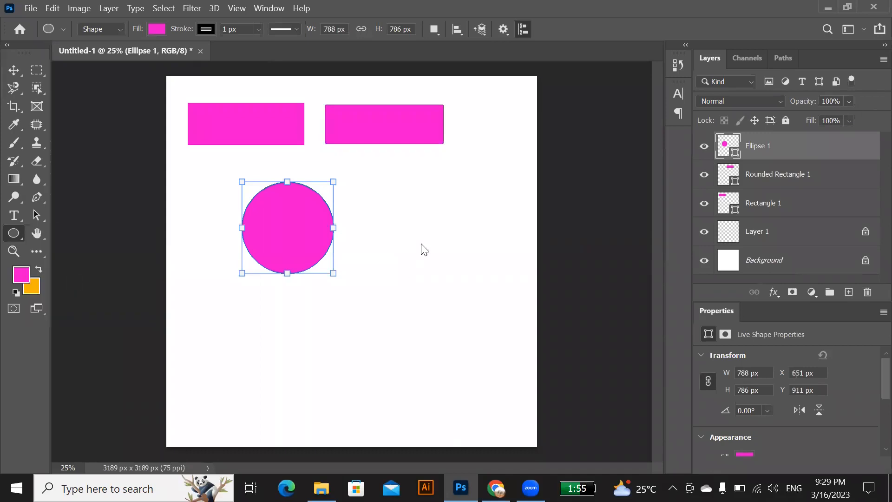
{"action": "left_click_drag", "start_coordinate": [401, 213], "coordinate": [507, 342]}
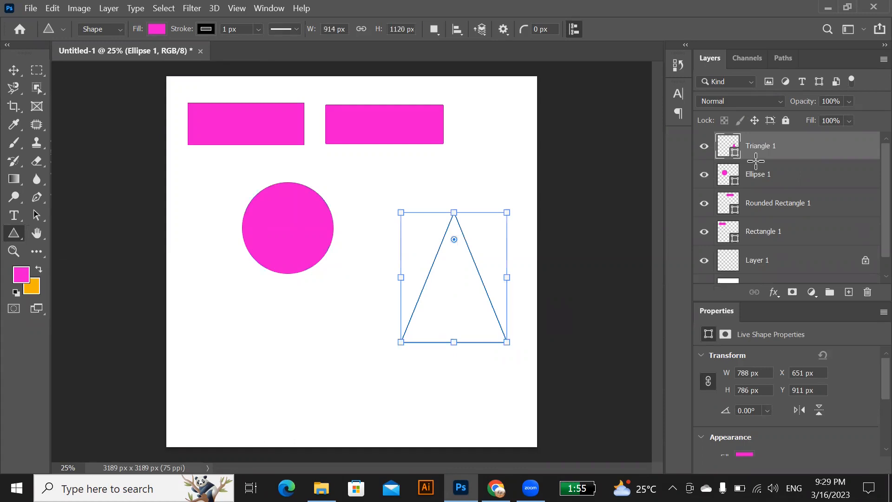
Select the Rectangle 1 shape with the Move tool and fill it with the orange background colour.
{"action": "left_click", "coordinate": [13, 70]}
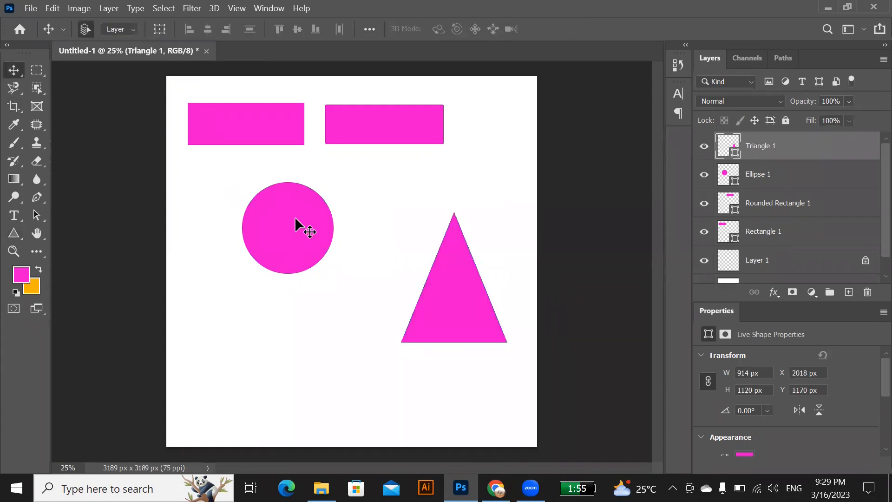
{"action": "left_click", "coordinate": [240, 129]}
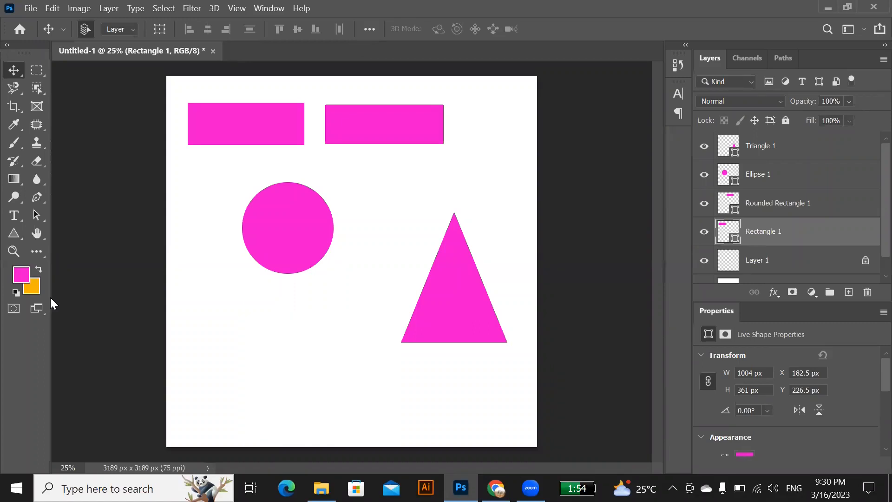
{"action": "key", "text": "ctrl+BackSpace"}
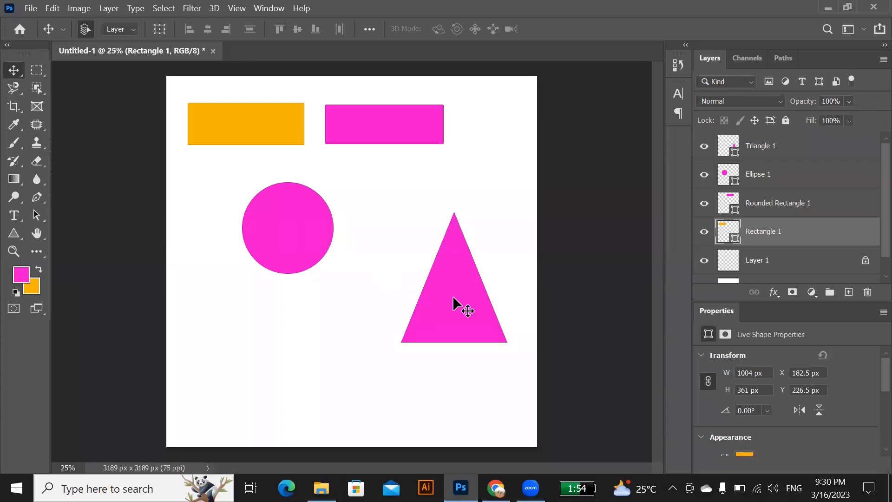
Set the foreground colour to blue 0905ca and fill the Rectangle 1 shape with it.
{"action": "left_click", "coordinate": [21, 274]}
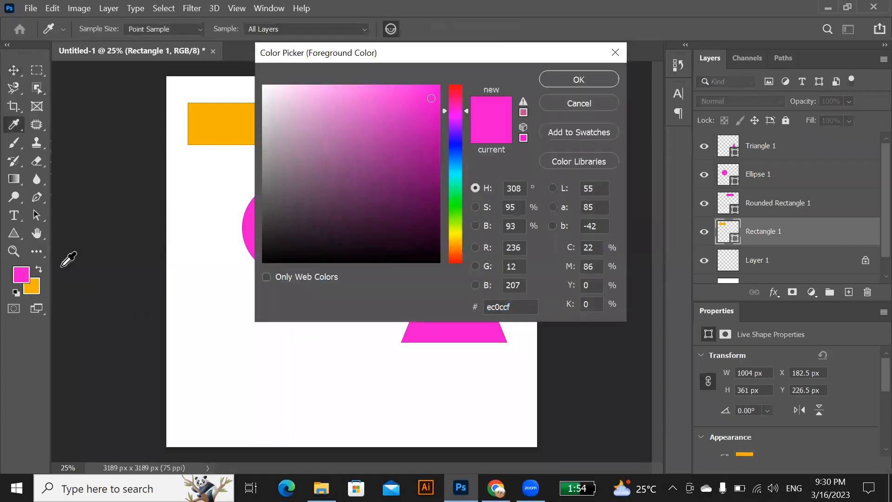
{"action": "left_click_drag", "start_coordinate": [455, 157], "coordinate": [453, 144]}
{"action": "left_click", "coordinate": [435, 121]}
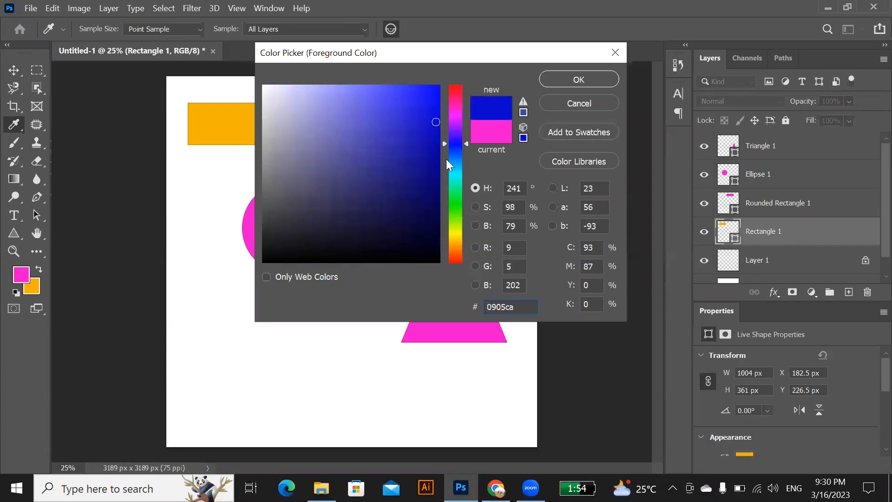
{"action": "left_click", "coordinate": [564, 80]}
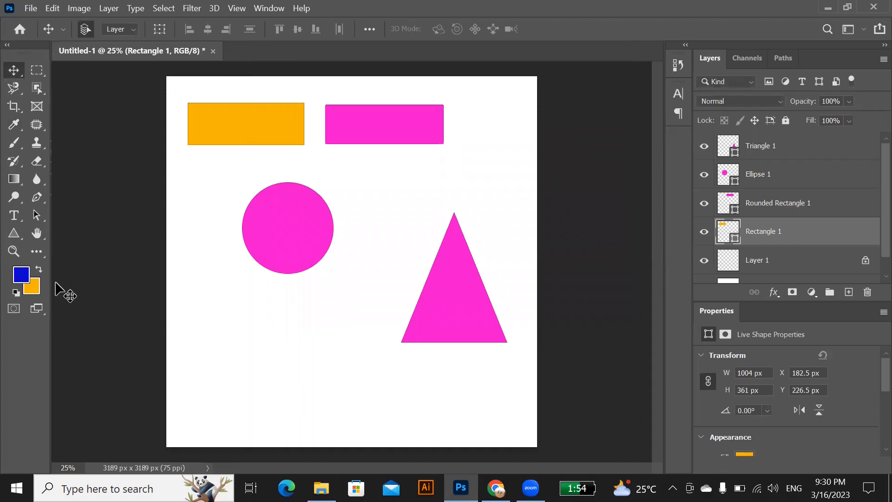
{"action": "key", "text": "alt+BackSpace"}
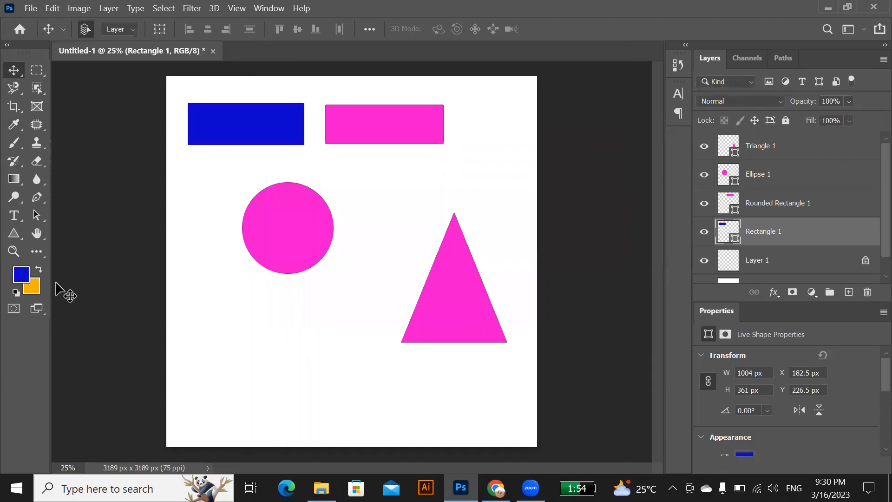
Refill Rectangle 1 with the orange background colour and fill Rounded Rectangle 1 with the blue foreground colour.
{"action": "key", "text": "ctrl+BackSpace"}
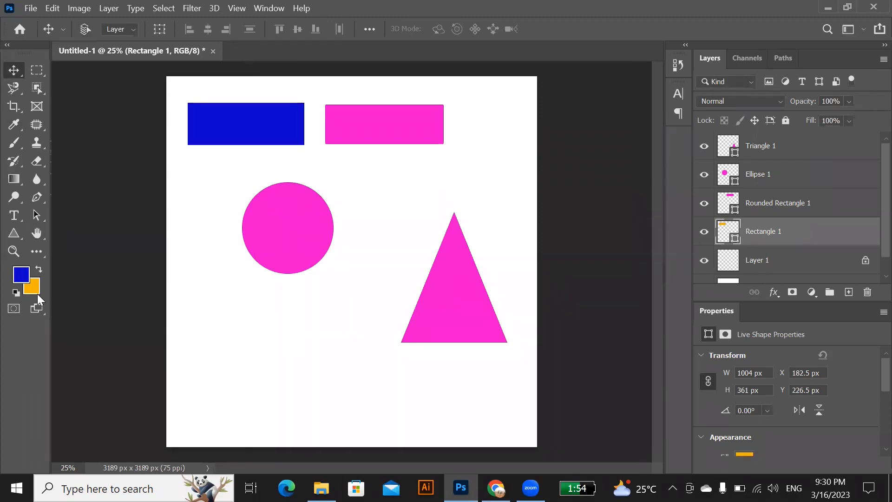
{"action": "left_click", "coordinate": [392, 121]}
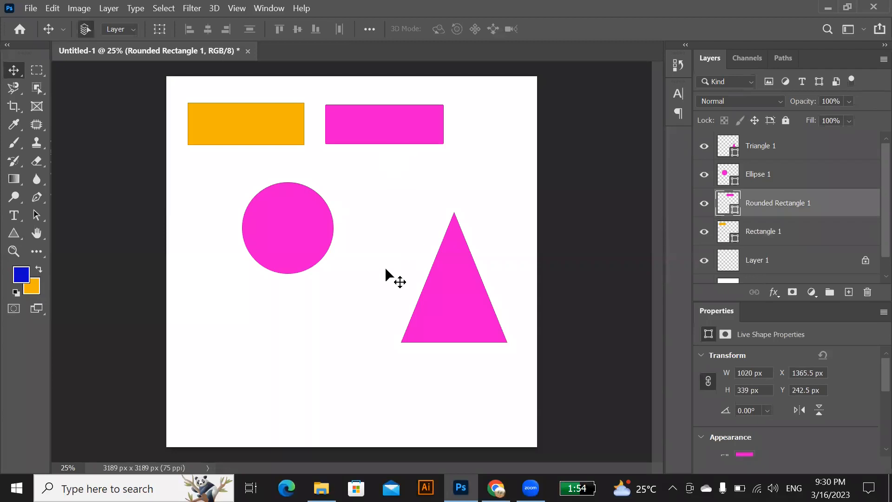
{"action": "key", "text": "alt+BackSpace"}
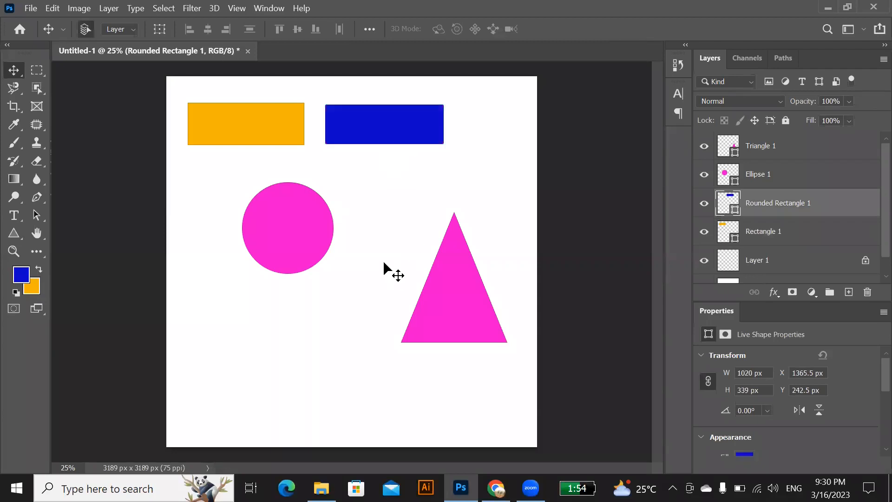
Set the foreground colour to green 05ca54 and fill the Triangle 1 shape with it.
{"action": "left_click", "coordinate": [472, 323]}
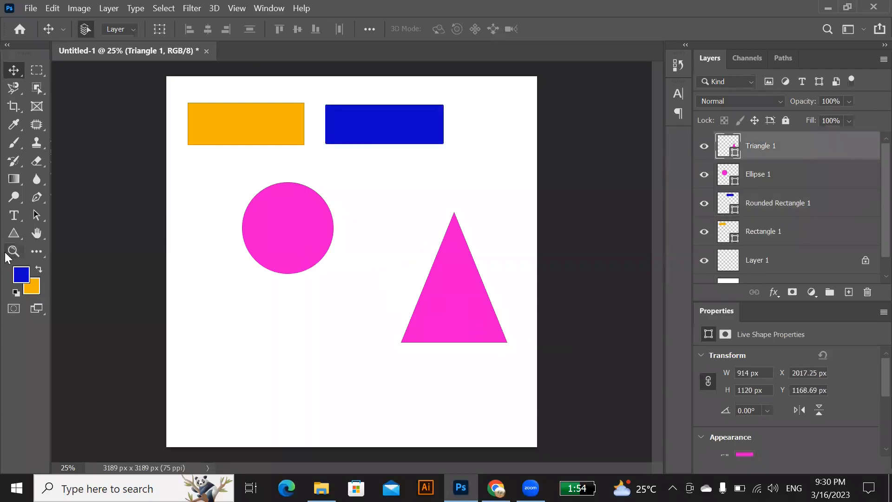
{"action": "left_click", "coordinate": [21, 275]}
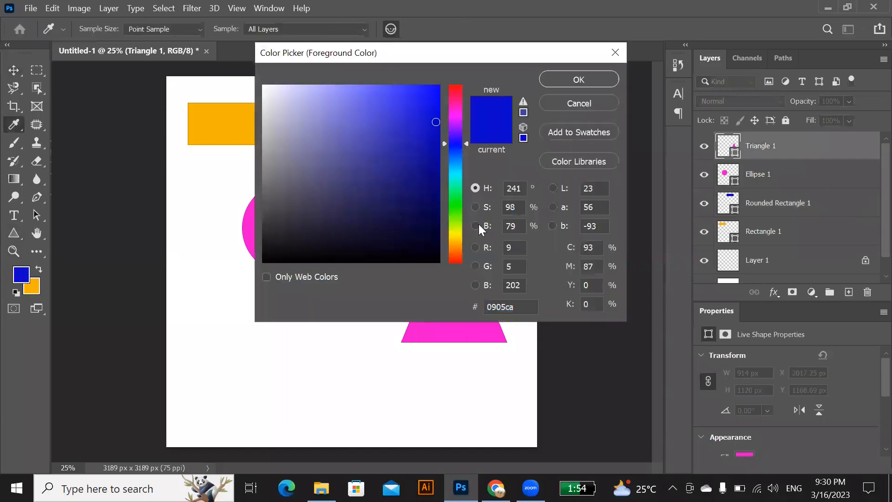
{"action": "left_click_drag", "start_coordinate": [451, 215], "coordinate": [456, 192]}
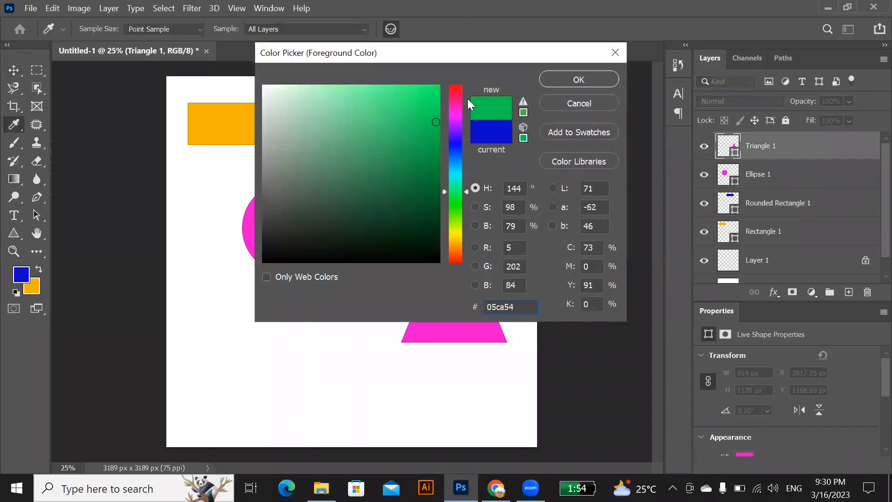
{"action": "left_click", "coordinate": [579, 80]}
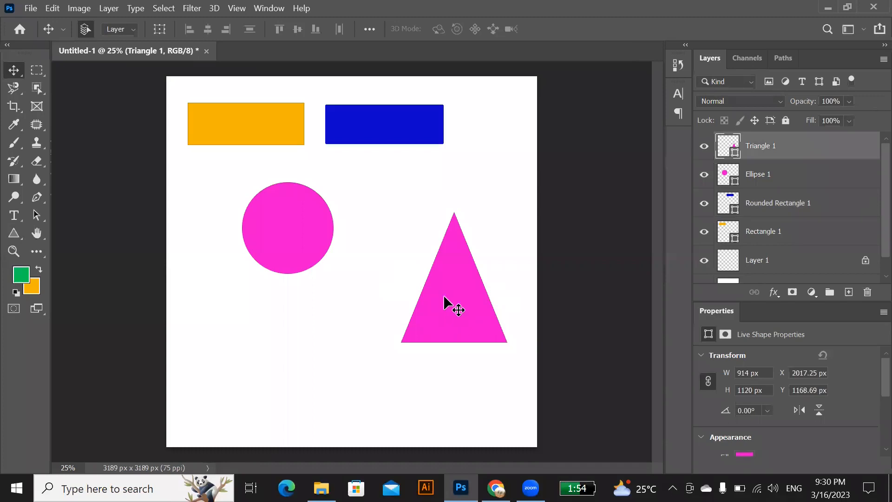
{"action": "key", "text": "alt+BackSpace"}
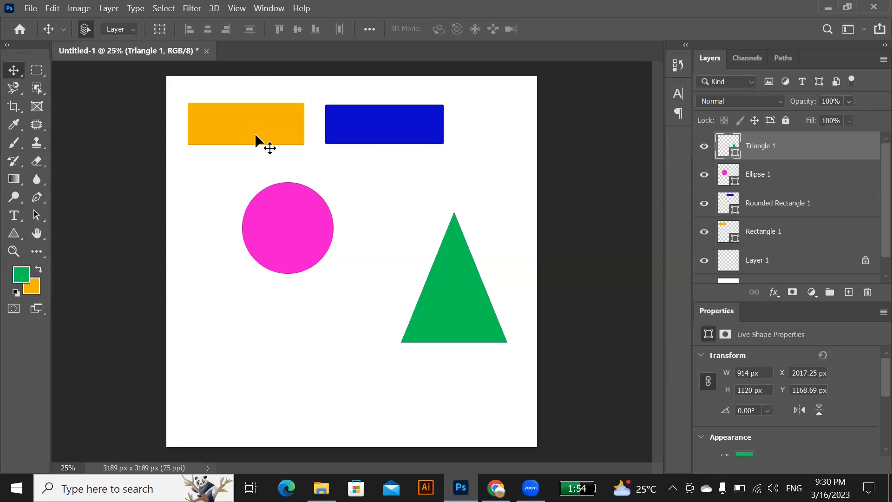
Move the pink circle and the green triangle so they overlap the orange rectangle, and place Triangle 1 below Ellipse 1 in the layer order.
{"action": "left_click_drag", "start_coordinate": [272, 219], "coordinate": [232, 123]}
{"action": "left_click_drag", "start_coordinate": [458, 281], "coordinate": [285, 151]}
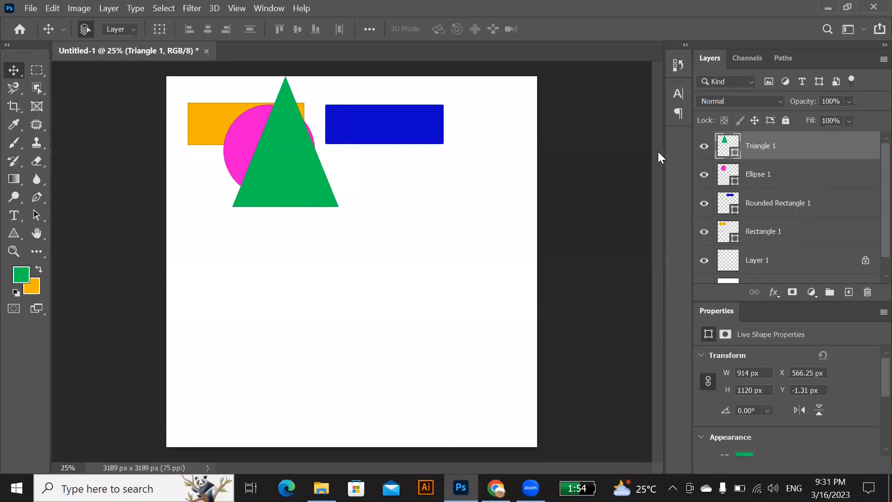
{"action": "left_click_drag", "start_coordinate": [794, 146], "coordinate": [783, 197]}
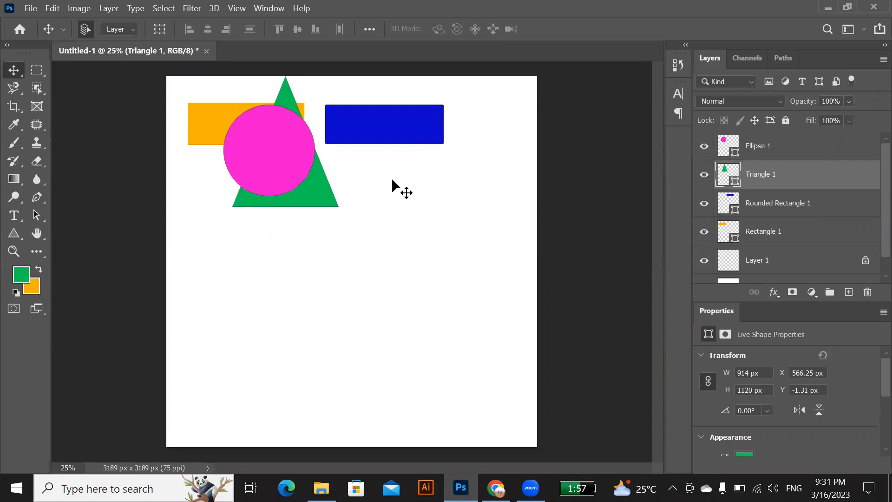
Select all four shapes on the canvas and delete them.
{"action": "left_click_drag", "start_coordinate": [480, 117], "coordinate": [222, 210]}
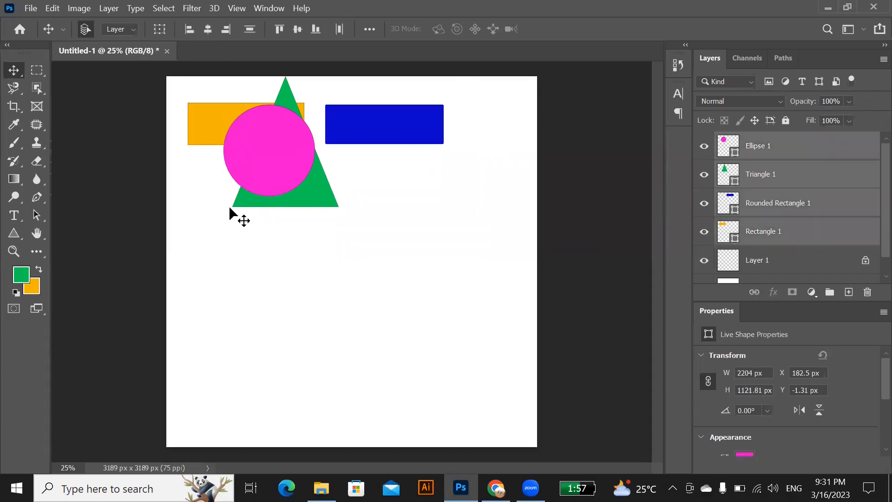
{"action": "key", "text": "Delete"}
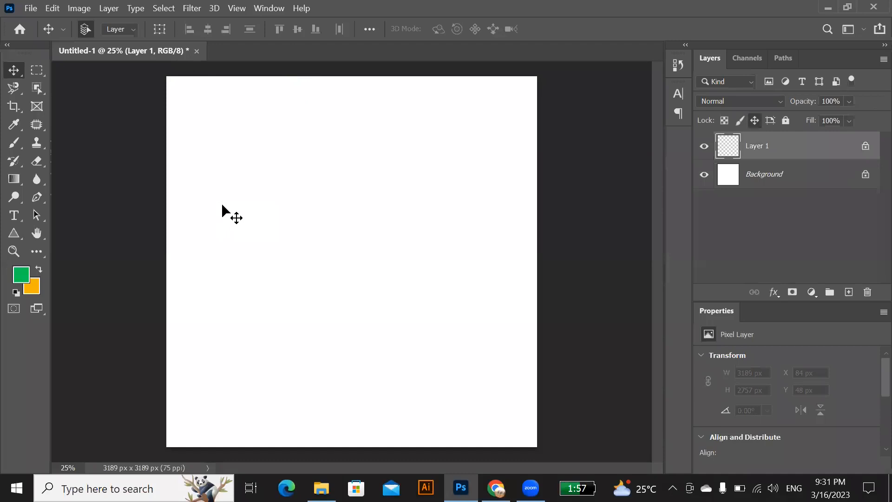
Draw a tree from the Leaf Trees custom shapes, about 1392 px wide and 1511 px high, around the canvas centre.
{"action": "left_click", "coordinate": [14, 233]}
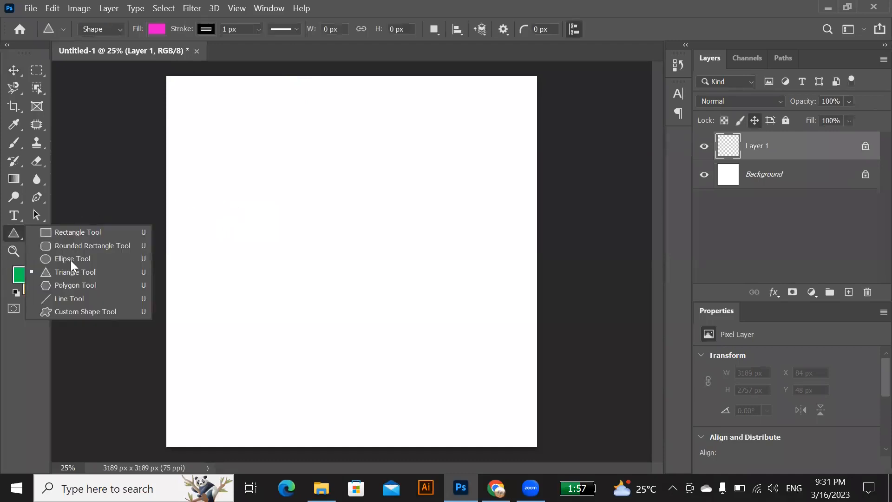
{"action": "left_click", "coordinate": [93, 313]}
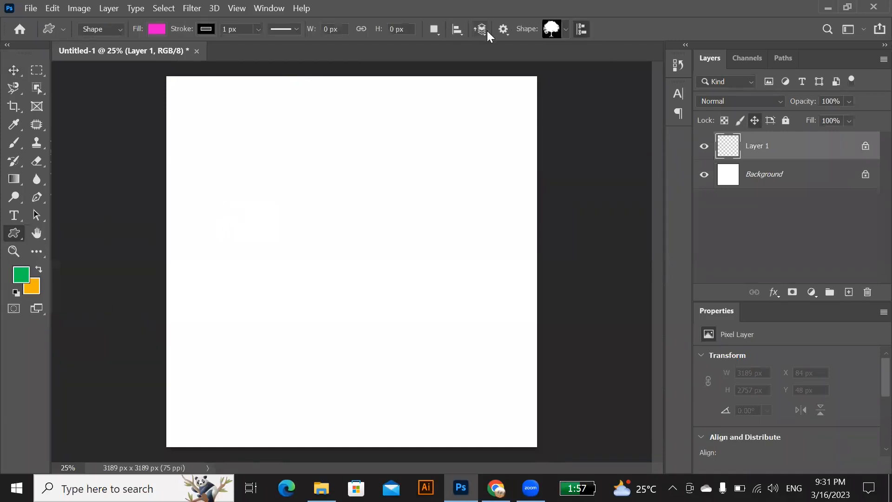
{"action": "left_click", "coordinate": [564, 30]}
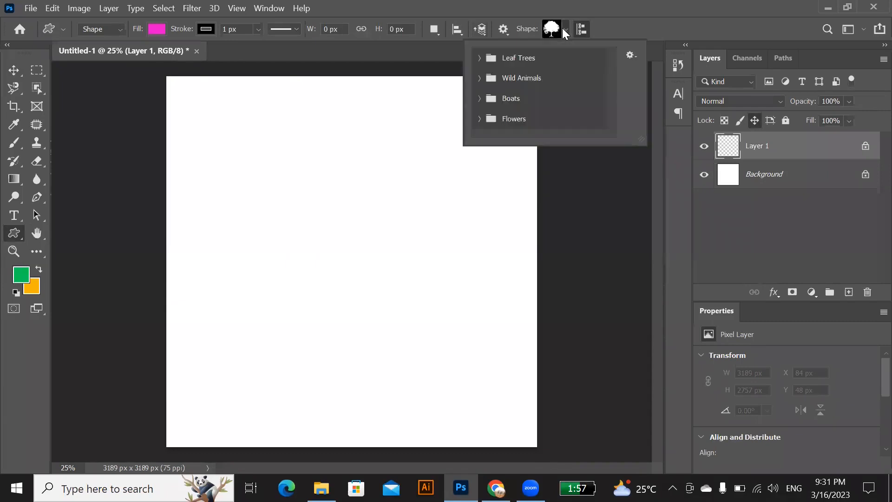
{"action": "left_click", "coordinate": [475, 58]}
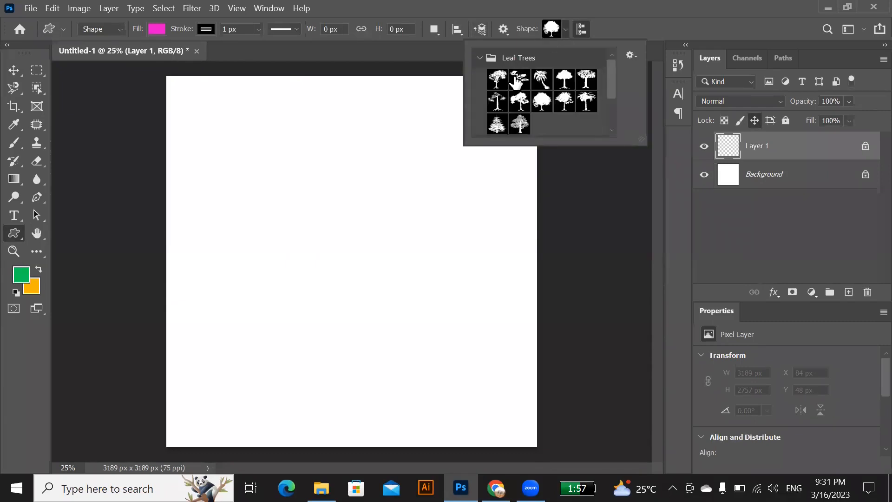
{"action": "left_click_drag", "start_coordinate": [314, 155], "coordinate": [478, 330]}
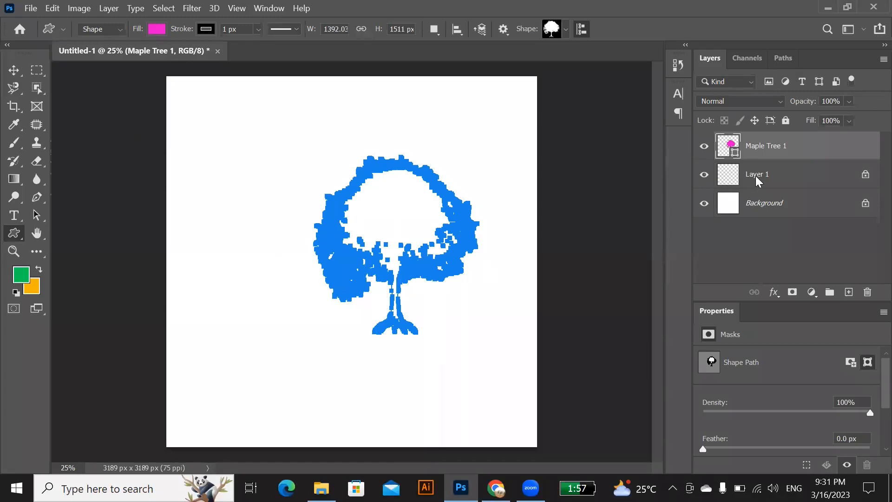
Select the pink tree shape on the canvas and delete it.
{"action": "left_click", "coordinate": [14, 70]}
{"action": "left_click", "coordinate": [126, 107]}
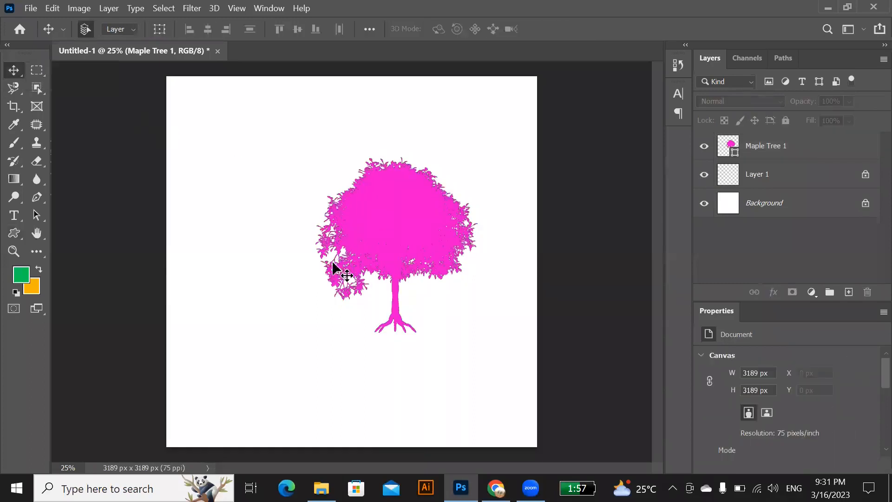
{"action": "left_click", "coordinate": [402, 245]}
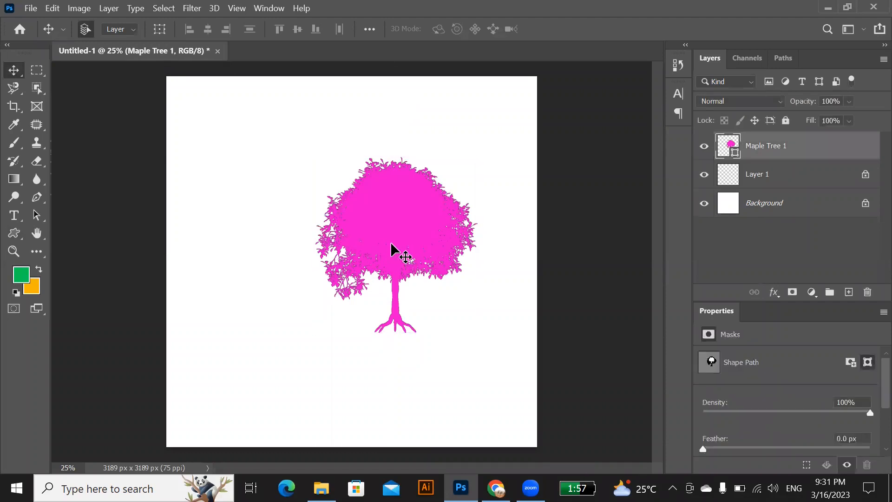
{"action": "key", "text": "Delete"}
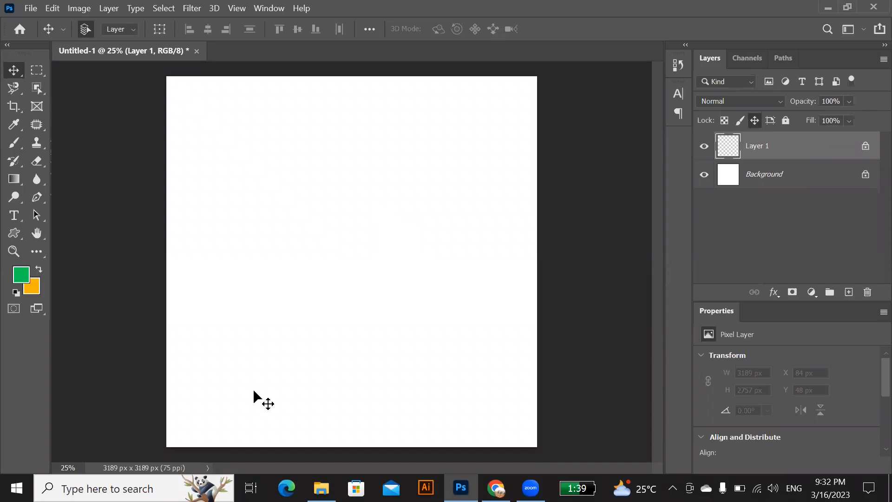
Find the lecture 5 referance image in File Explorer's Class reference folder and place it on the Untitled-1 canvas in Photoshop.
{"action": "left_click", "coordinate": [321, 488]}
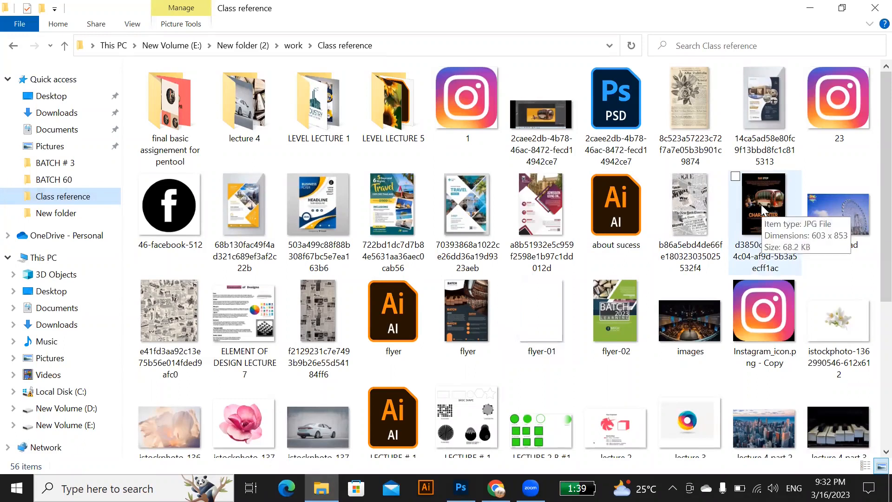
{"action": "scroll", "coordinate": [289, 359], "scroll_direction": "down", "scroll_amount": 3}
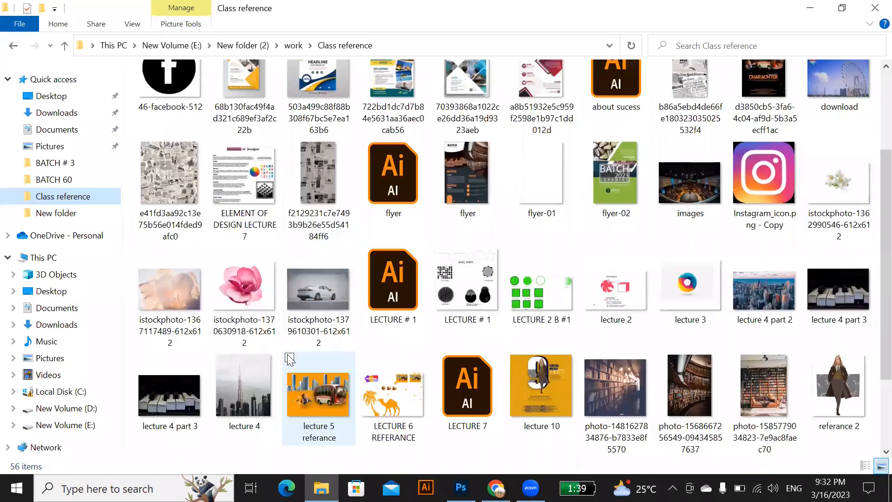
{"action": "scroll", "coordinate": [292, 360], "scroll_direction": "up", "scroll_amount": 3}
{"action": "scroll", "coordinate": [293, 360], "scroll_direction": "down", "scroll_amount": 5}
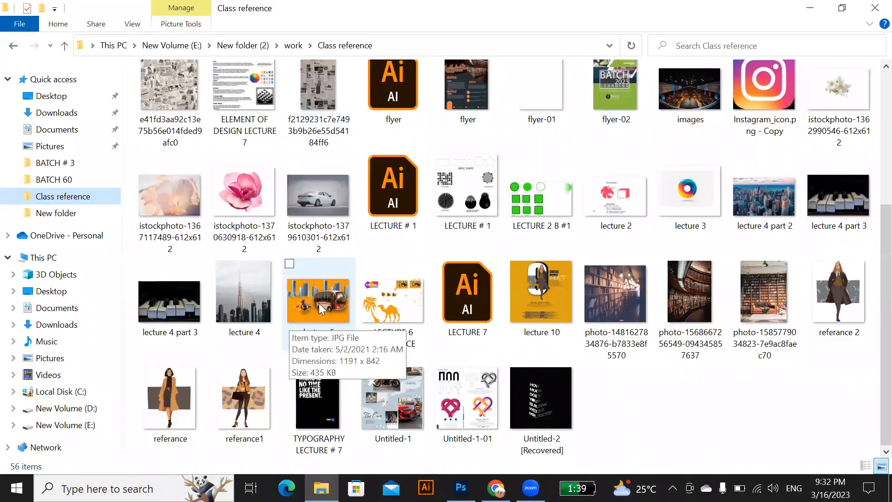
{"action": "left_click_drag", "start_coordinate": [319, 303], "coordinate": [463, 461]}
{"action": "left_click_drag", "start_coordinate": [460, 485], "coordinate": [340, 272]}
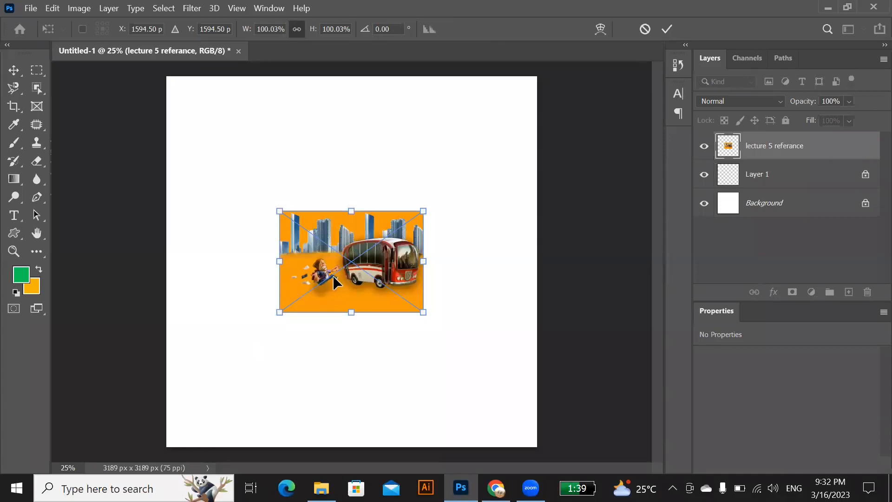
Commit the placed bus image, move it slightly up the canvas and delete its layer.
{"action": "key", "text": "alt+Tab"}
{"action": "left_click_drag", "start_coordinate": [317, 285], "coordinate": [288, 52]}
{"action": "left_click", "coordinate": [14, 71]}
{"action": "left_click_drag", "start_coordinate": [372, 256], "coordinate": [380, 226]}
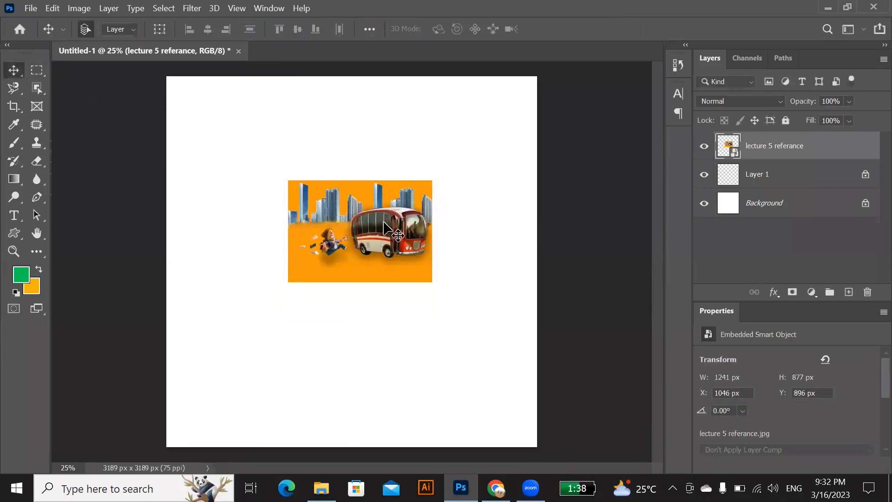
{"action": "key", "text": "ctrl+e"}
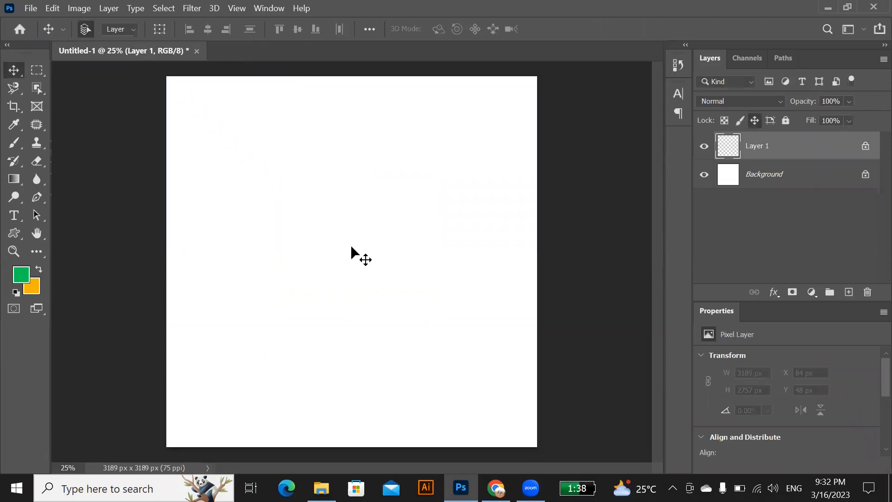
Open the lecture 5 referance image from File Explorer as its own Photoshop document and duplicate its Background layer.
{"action": "left_click", "coordinate": [321, 487]}
{"action": "left_click_drag", "start_coordinate": [318, 295], "coordinate": [258, 55]}
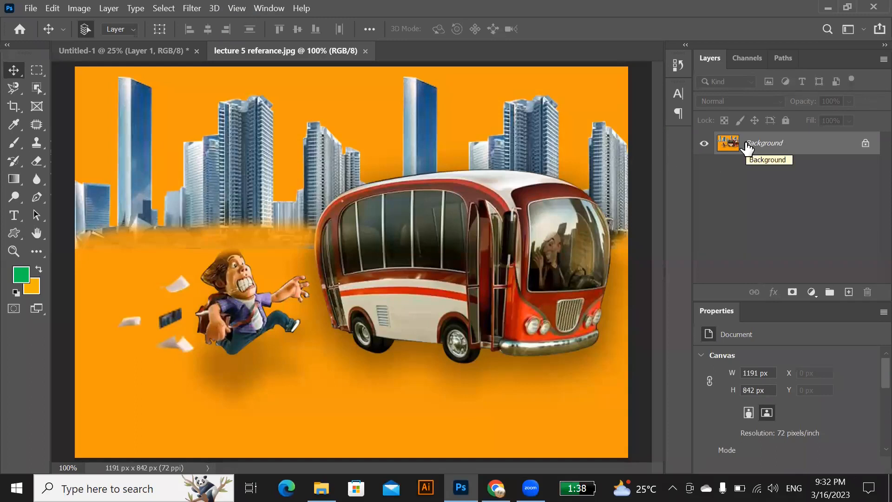
{"action": "left_click_drag", "start_coordinate": [747, 148], "coordinate": [743, 173]}
{"action": "key", "text": "ctrl+j"}
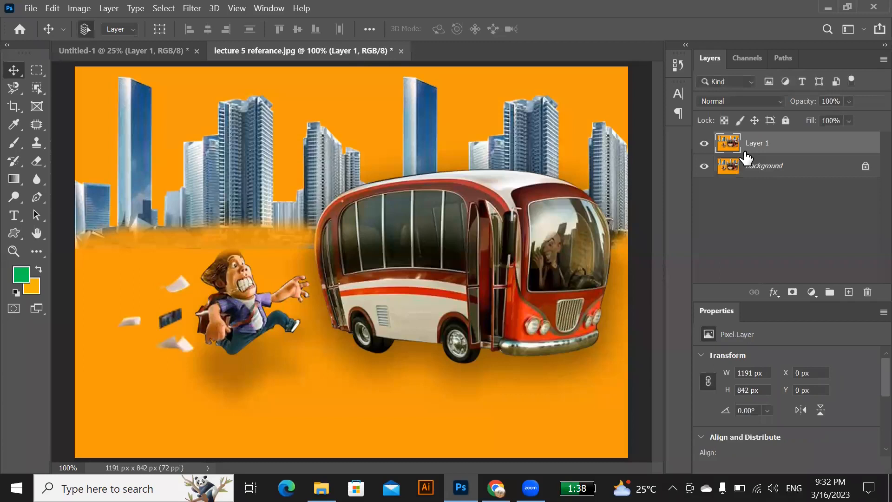
Draw a pink rectangle about 1230 px wide and 692 px high in the upper half of the Untitled-1 canvas.
{"action": "left_click", "coordinate": [163, 49]}
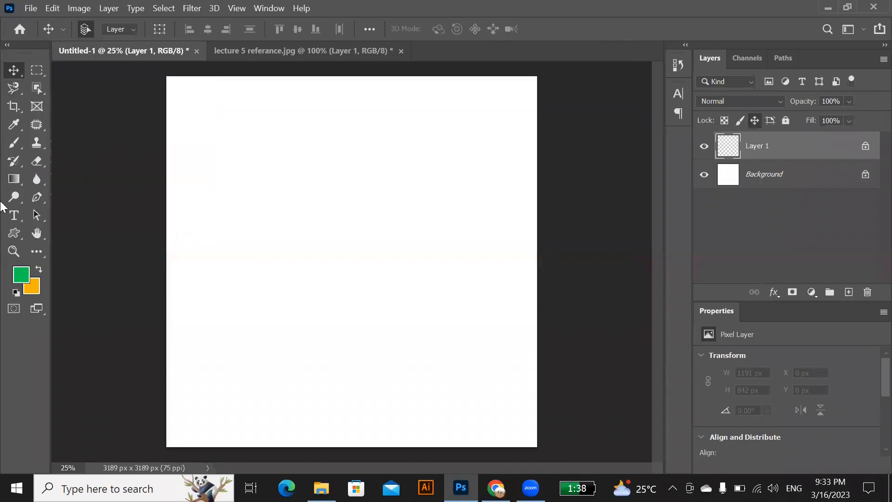
{"action": "right_click", "coordinate": [15, 232]}
{"action": "left_click", "coordinate": [66, 236]}
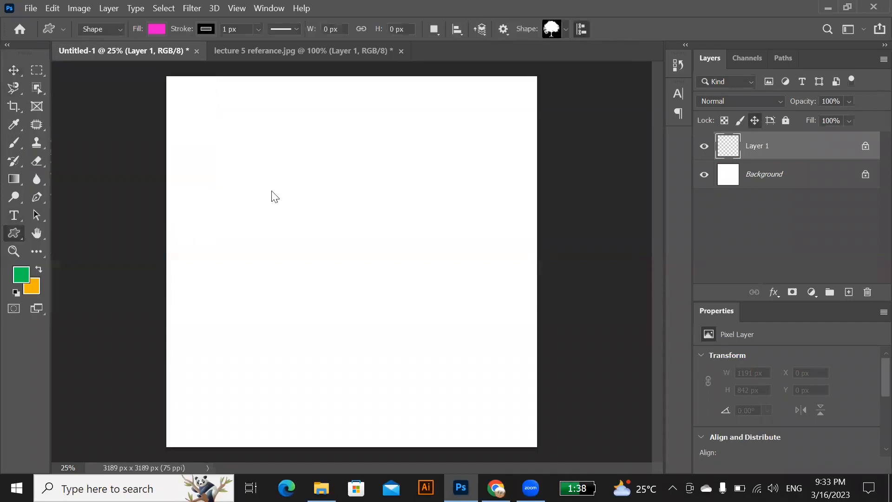
{"action": "left_click_drag", "start_coordinate": [260, 151], "coordinate": [403, 231]}
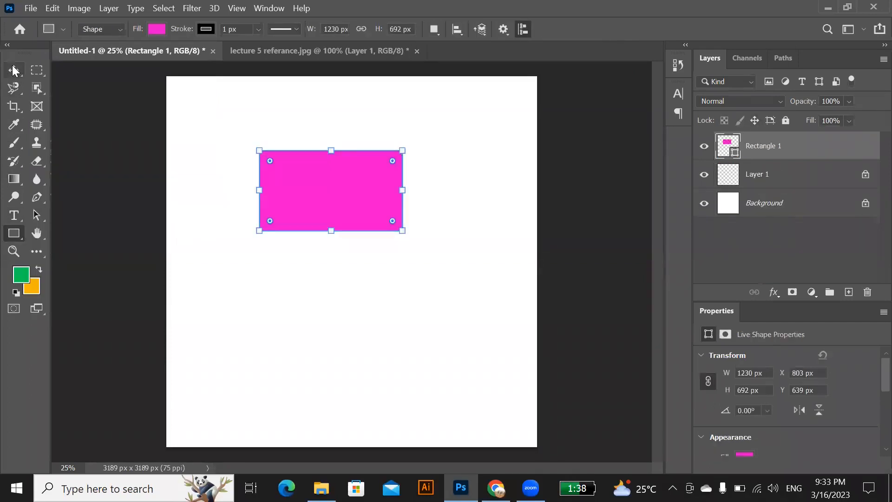
Scale the pink rectangle down proportionally to about 84% with Free Transform and commit it.
{"action": "key", "text": "v"}
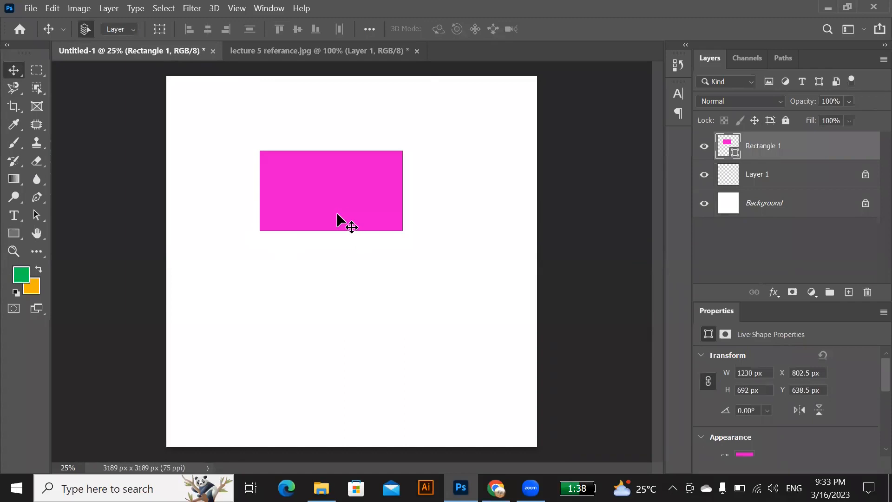
{"action": "key", "text": "ctrl+t"}
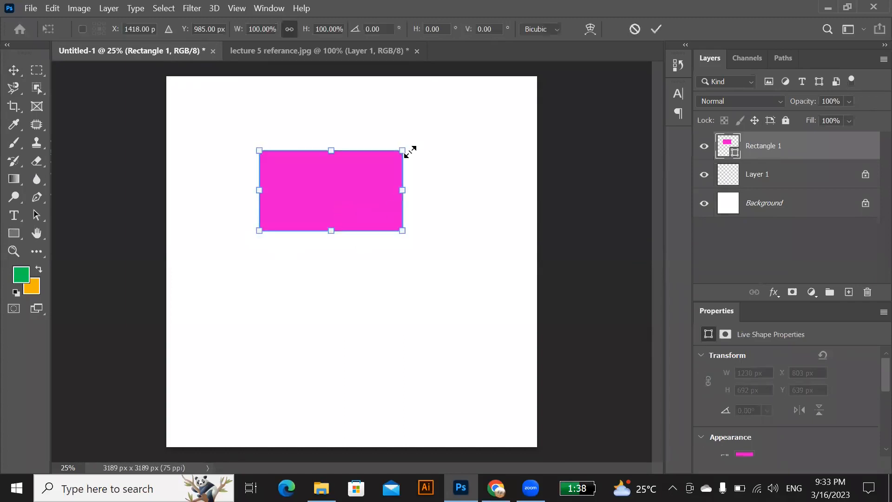
{"action": "left_click_drag", "start_coordinate": [403, 150], "coordinate": [380, 162]}
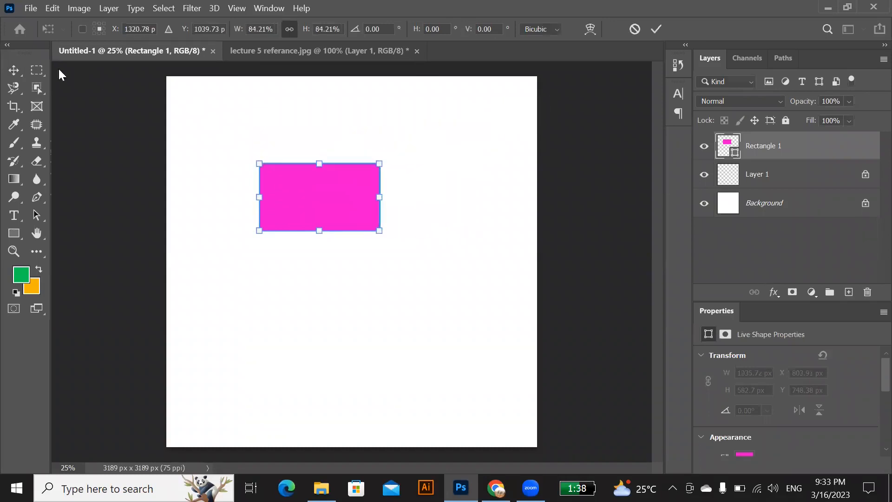
{"action": "left_click", "coordinate": [14, 70]}
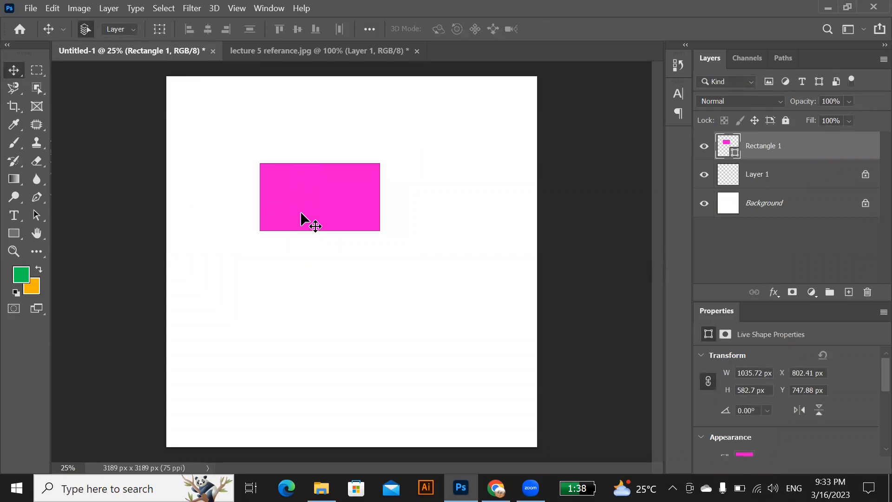
Duplicate the pink rectangle, place the copy to the right of the original, and delete both rectangles.
{"action": "key", "text": "ctrl+j"}
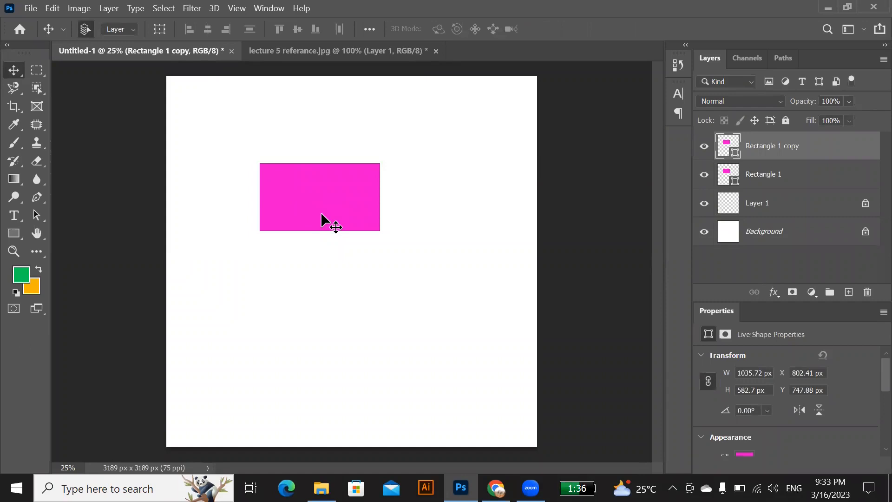
{"action": "left_click_drag", "start_coordinate": [320, 213], "coordinate": [463, 207]}
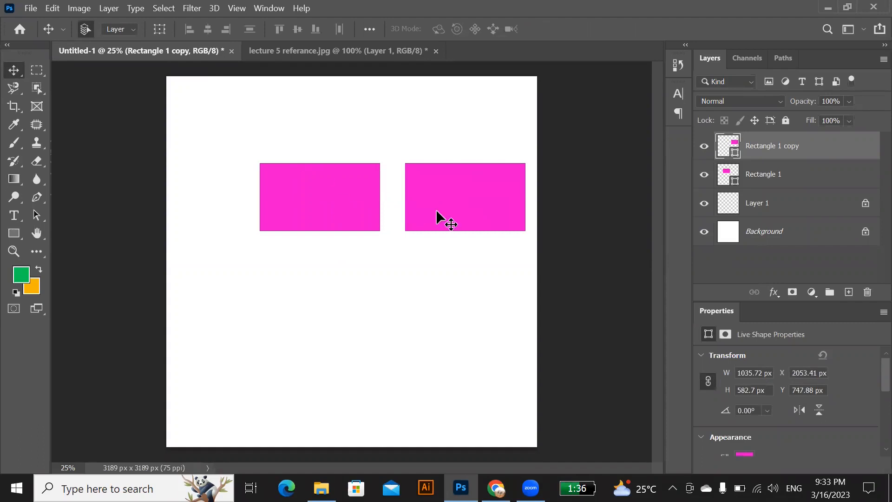
{"action": "left_click_drag", "start_coordinate": [195, 168], "coordinate": [500, 286]}
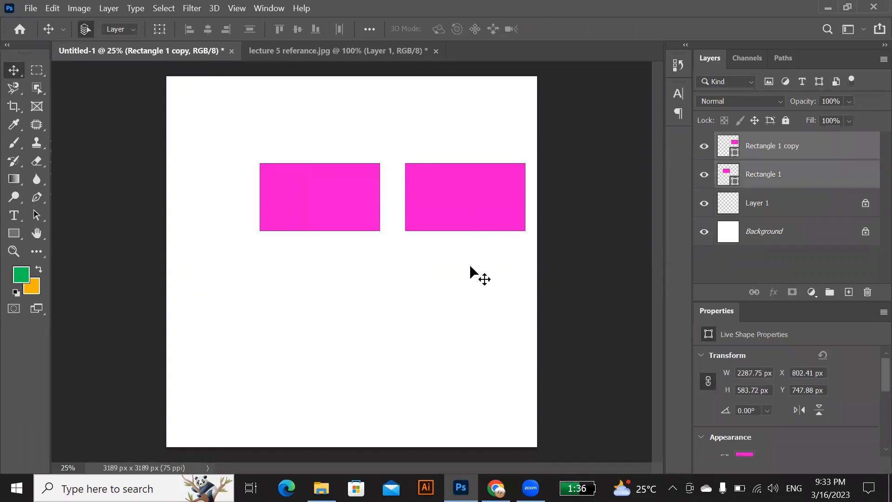
{"action": "key", "text": "Delete"}
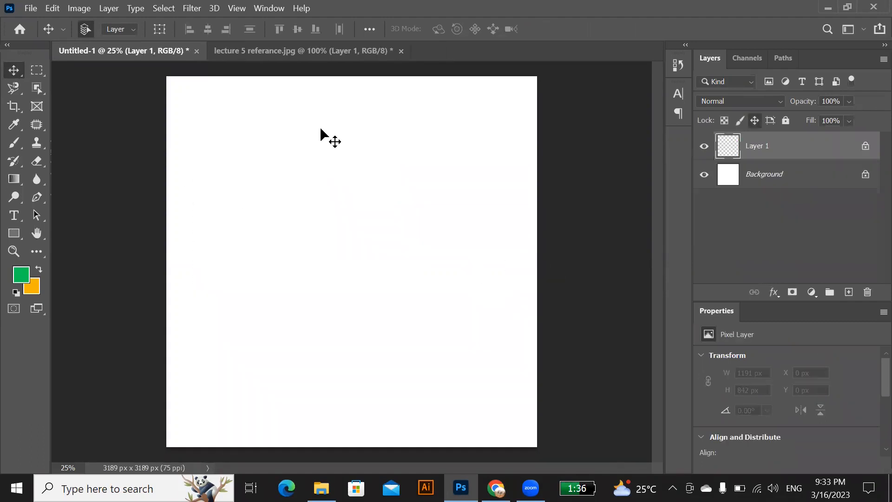
Add a Brightness/Contrast adjustment layer to the lecture 5 referance document with brightness 63 and contrast 43.
{"action": "left_click", "coordinate": [334, 50]}
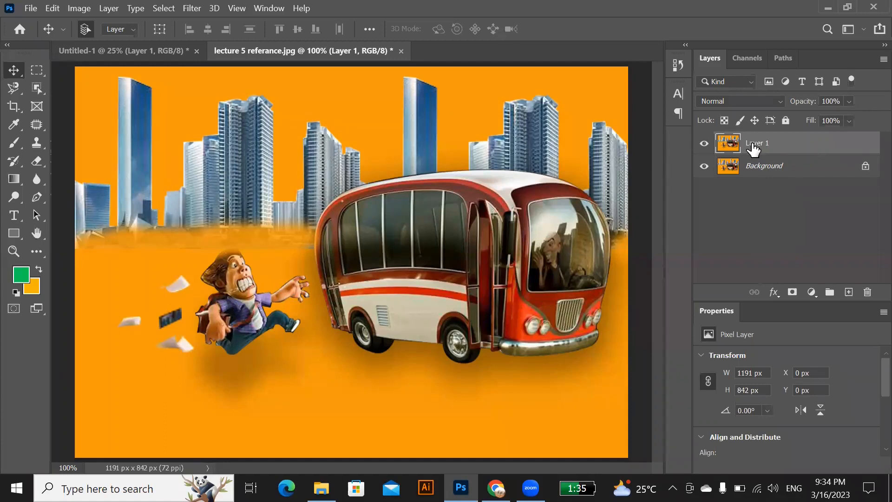
{"action": "left_click", "coordinate": [267, 8]}
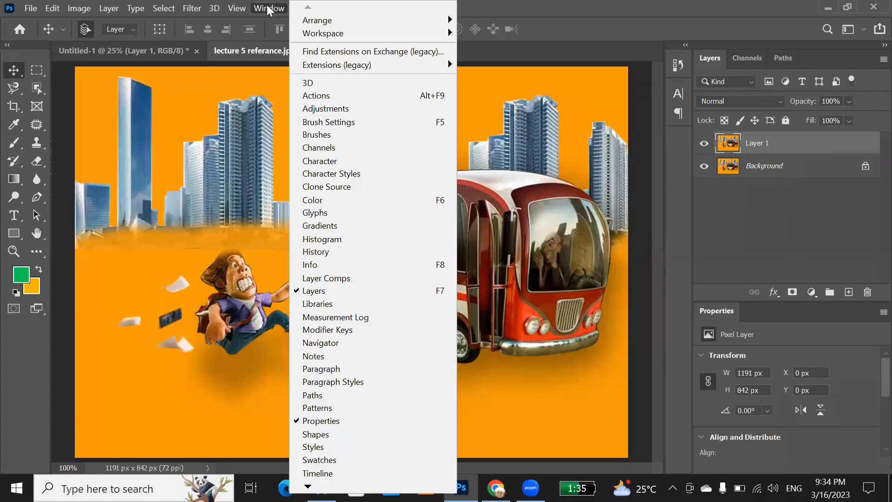
{"action": "left_click", "coordinate": [333, 109]}
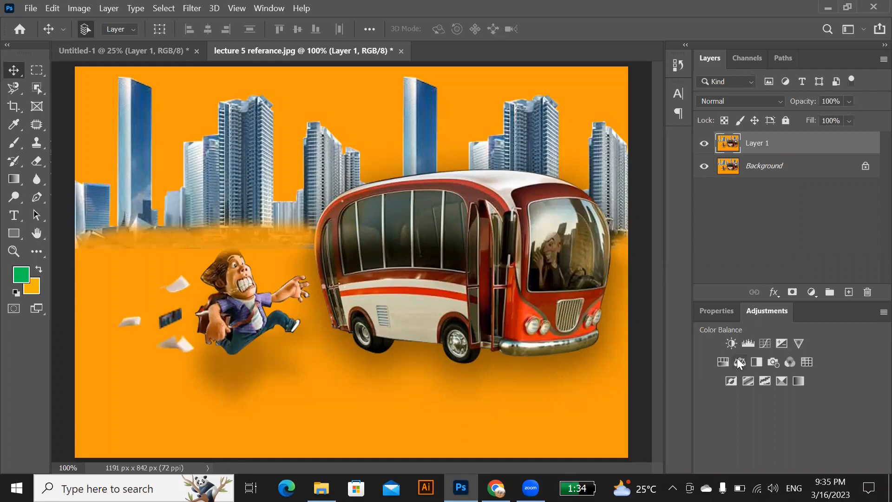
{"action": "left_click", "coordinate": [732, 344]}
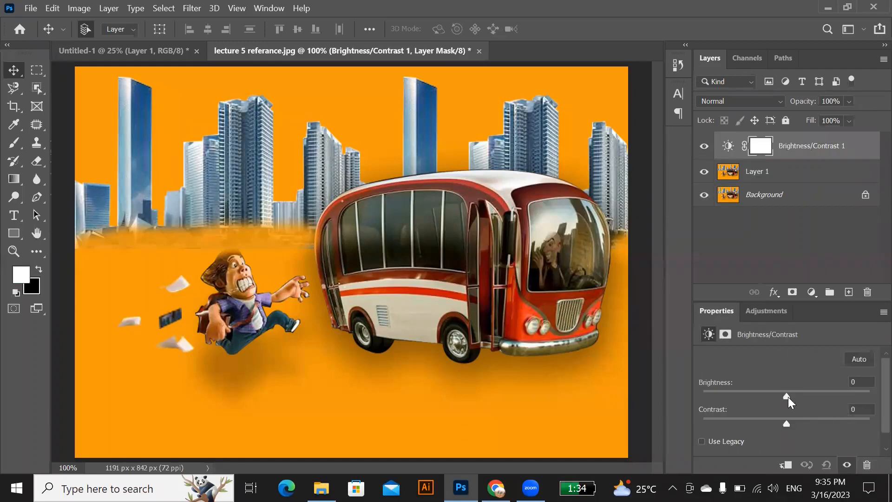
{"action": "left_click_drag", "start_coordinate": [788, 397], "coordinate": [821, 397]}
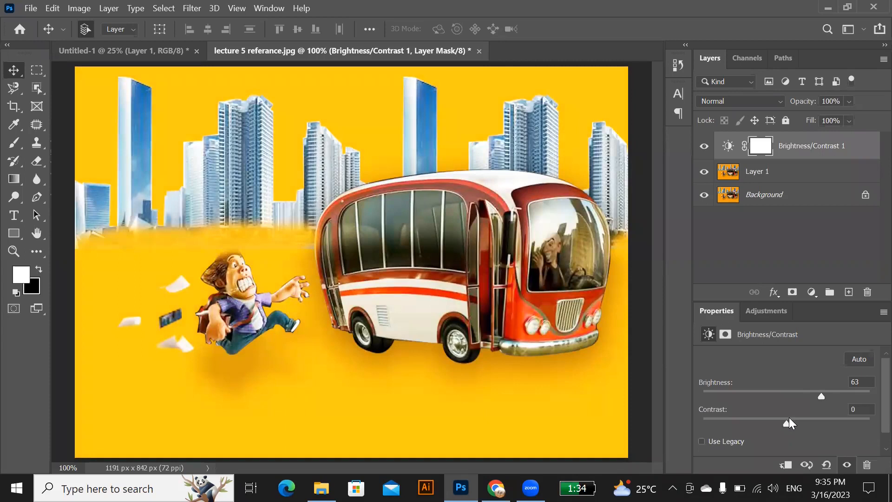
{"action": "left_click_drag", "start_coordinate": [789, 419], "coordinate": [823, 425]}
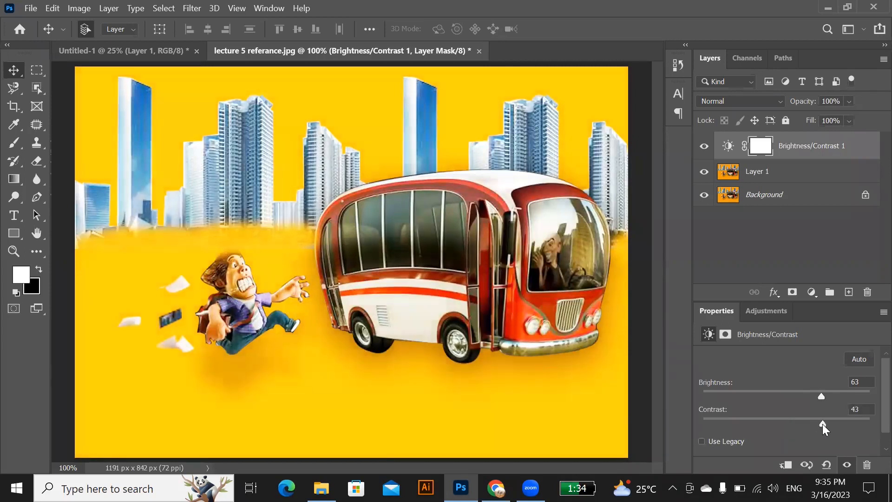
Add a Levels adjustment layer with the shadow input at 18 and the midtone input at 1.03.
{"action": "left_click", "coordinate": [762, 311]}
{"action": "left_click", "coordinate": [742, 344]}
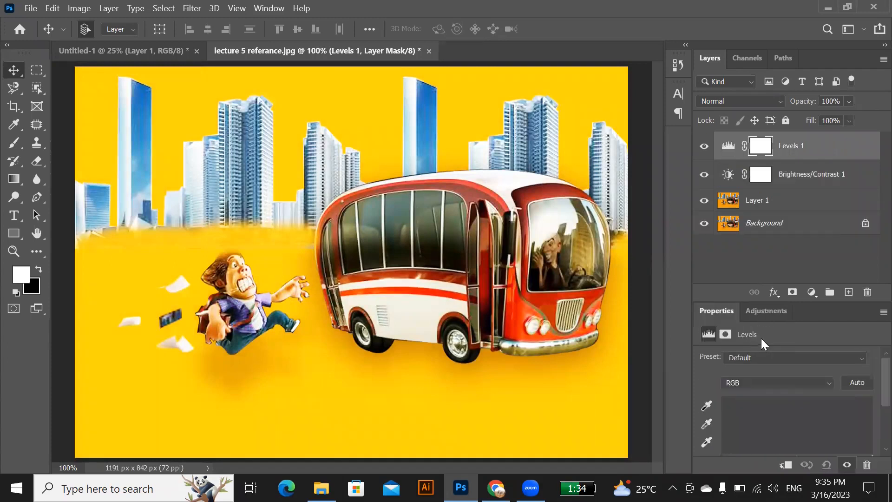
{"action": "scroll", "coordinate": [794, 420], "scroll_direction": "down", "scroll_amount": 3}
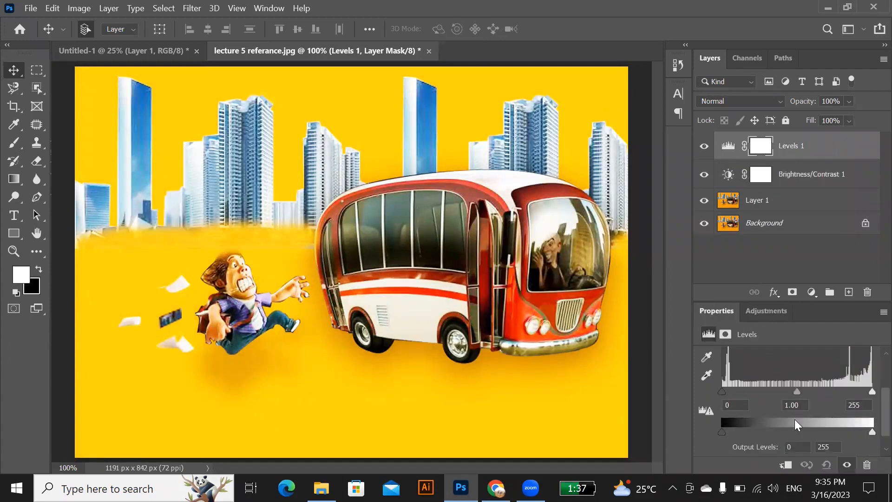
{"action": "mouse_move", "coordinate": [797, 392]}
{"action": "left_mouse_down"}
{"action": "mouse_move", "coordinate": [834, 392]}
{"action": "mouse_move", "coordinate": [794, 392]}
{"action": "left_mouse_up"}
{"action": "mouse_move", "coordinate": [722, 392]}
{"action": "left_mouse_down"}
{"action": "mouse_move", "coordinate": [817, 388]}
{"action": "mouse_move", "coordinate": [732, 386]}
{"action": "left_mouse_up"}
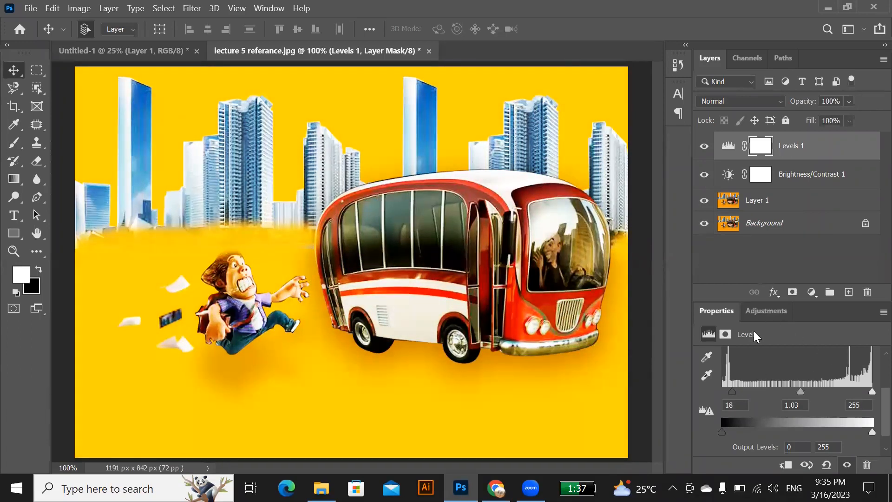
Add a Curves adjustment layer with one point raising the highlights slightly and another pulling the darker tones down.
{"action": "left_click", "coordinate": [758, 314]}
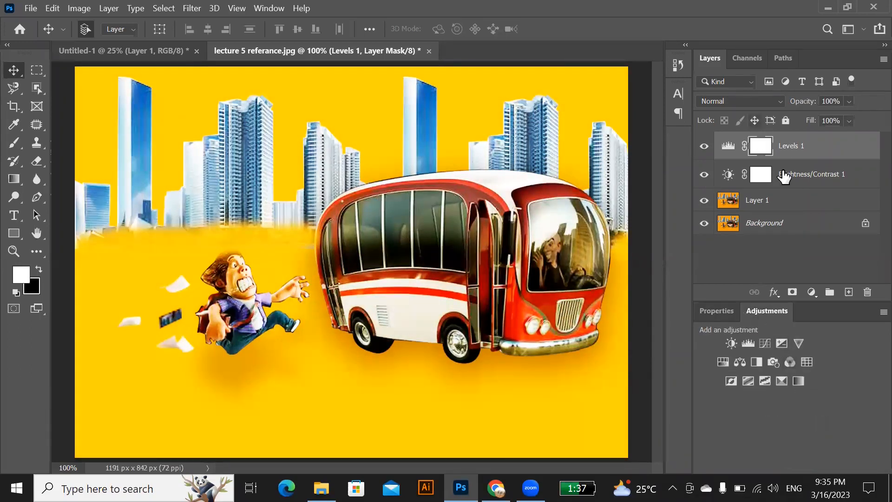
{"action": "left_click", "coordinate": [767, 346]}
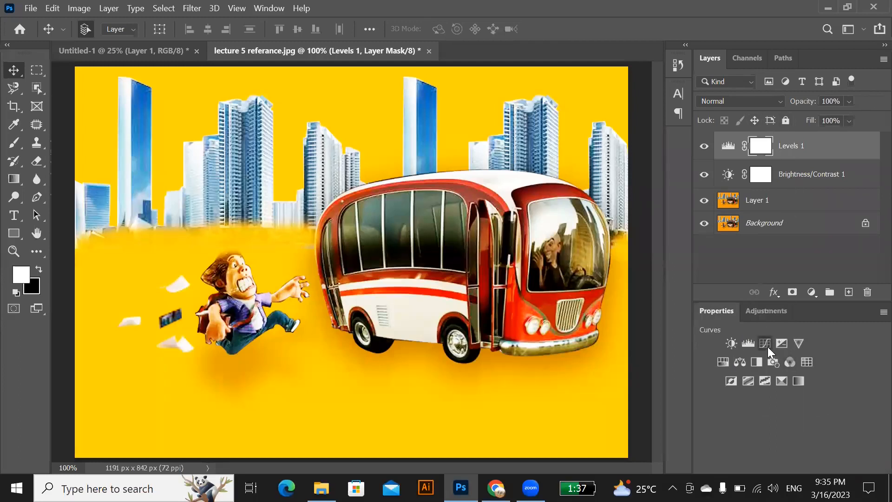
{"action": "scroll", "coordinate": [796, 393], "scroll_direction": "down", "scroll_amount": 2}
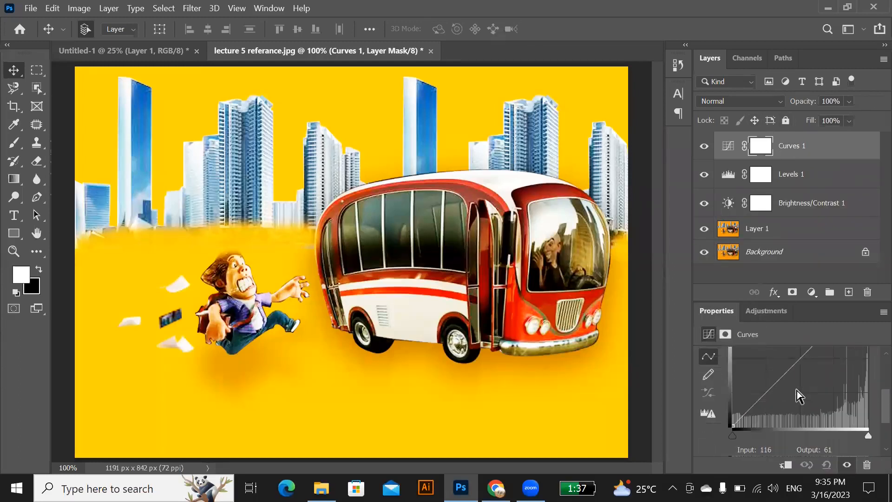
{"action": "scroll", "coordinate": [804, 390], "scroll_direction": "up", "scroll_amount": 3}
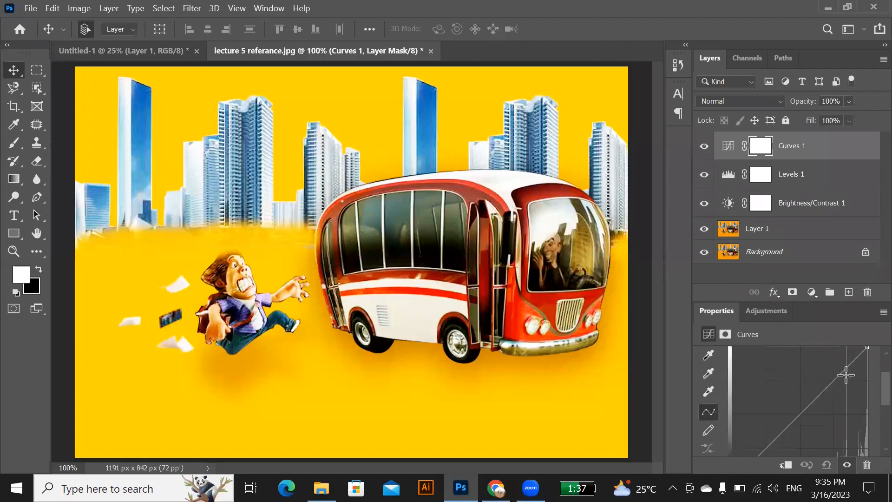
{"action": "left_click_drag", "start_coordinate": [844, 371], "coordinate": [843, 368]}
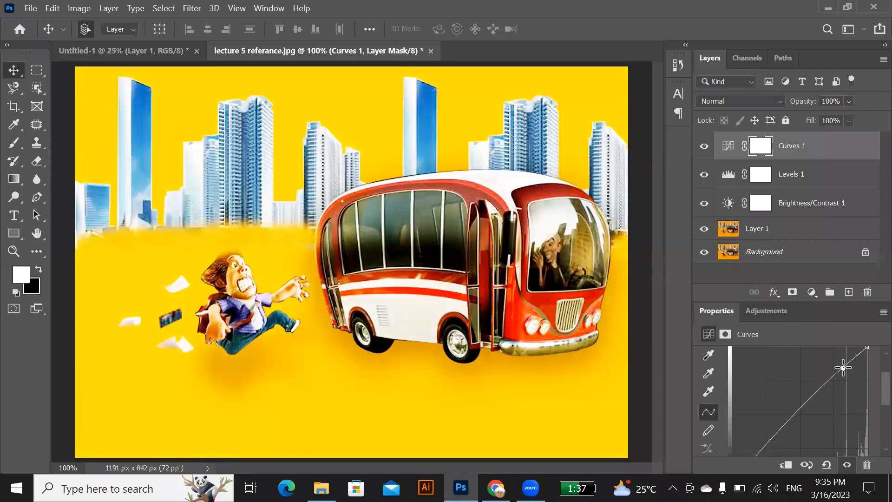
{"action": "scroll", "coordinate": [841, 449], "scroll_direction": "down", "scroll_amount": 2}
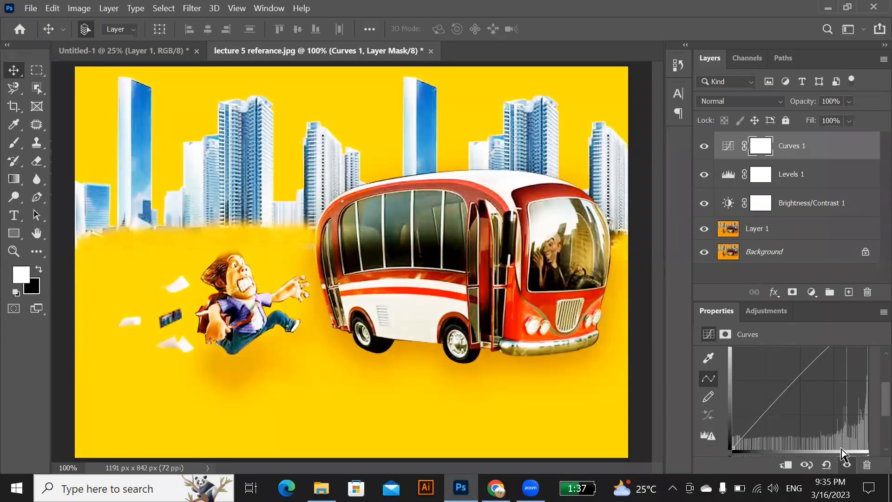
{"action": "left_click_drag", "start_coordinate": [777, 399], "coordinate": [795, 407]}
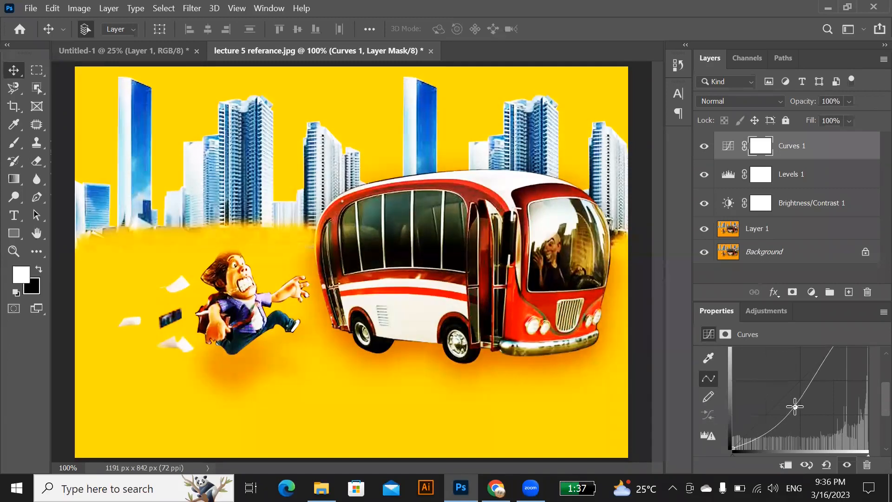
Try an Exposure adjustment layer, reset its exposure change and delete the layer.
{"action": "left_click", "coordinate": [770, 312]}
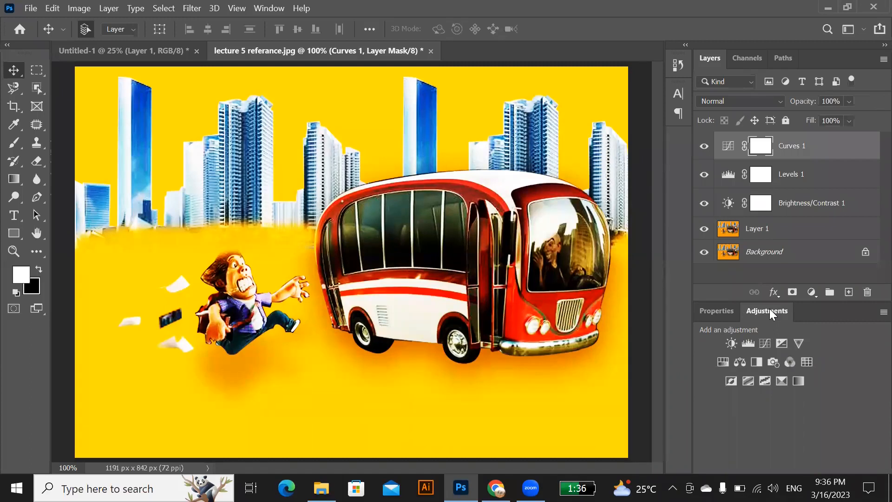
{"action": "left_click", "coordinate": [783, 343]}
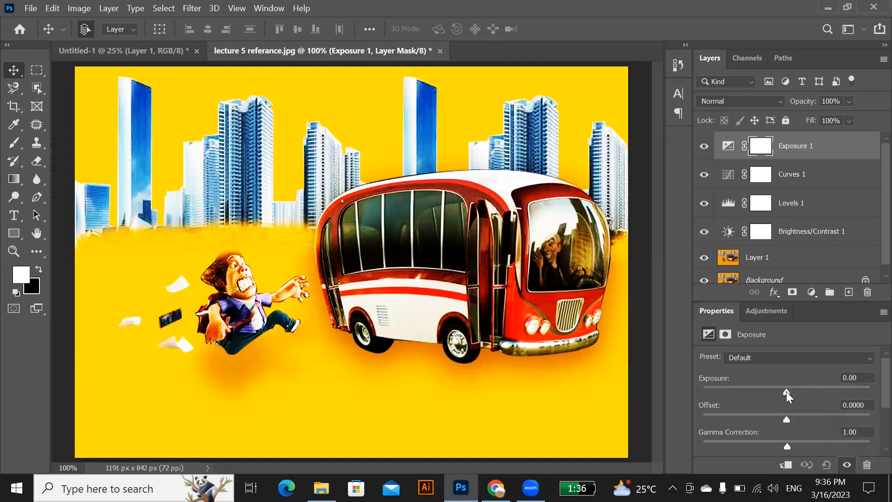
{"action": "mouse_move", "coordinate": [786, 390]}
{"action": "left_mouse_down"}
{"action": "mouse_move", "coordinate": [816, 392]}
{"action": "mouse_move", "coordinate": [722, 392]}
{"action": "mouse_move", "coordinate": [800, 393]}
{"action": "mouse_move", "coordinate": [784, 396]}
{"action": "left_mouse_up"}
{"action": "left_click", "coordinate": [826, 464]}
{"action": "left_click", "coordinate": [867, 465]}
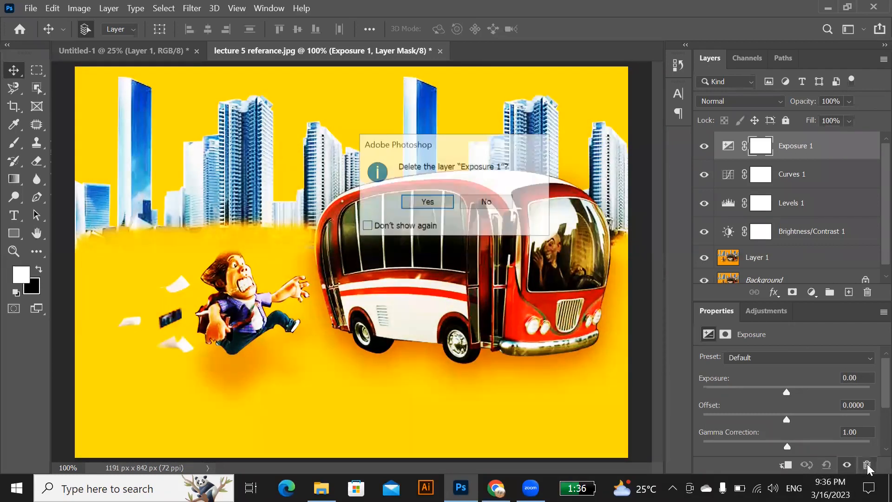
{"action": "key", "text": "Return"}
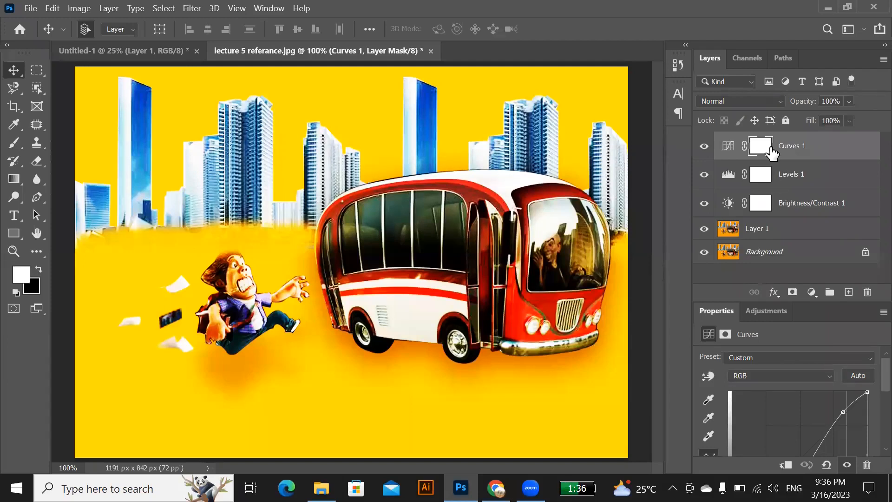
Merge the Curves, Levels and Brightness/Contrast layers with Layer 1, and copy the merged image into the upper-left area of the Untitled-1 canvas.
{"action": "left_click", "coordinate": [792, 177], "text": "shift"}
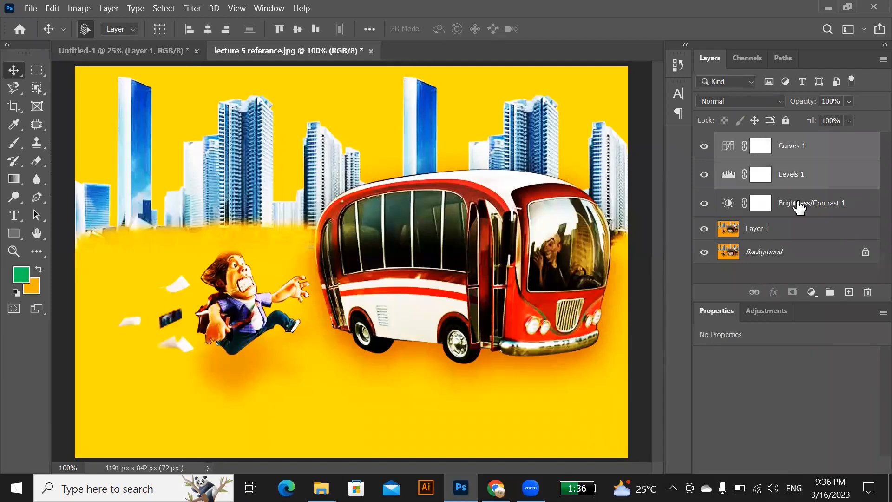
{"action": "left_click", "coordinate": [795, 202], "text": "shift"}
{"action": "left_click", "coordinate": [736, 230], "text": "shift"}
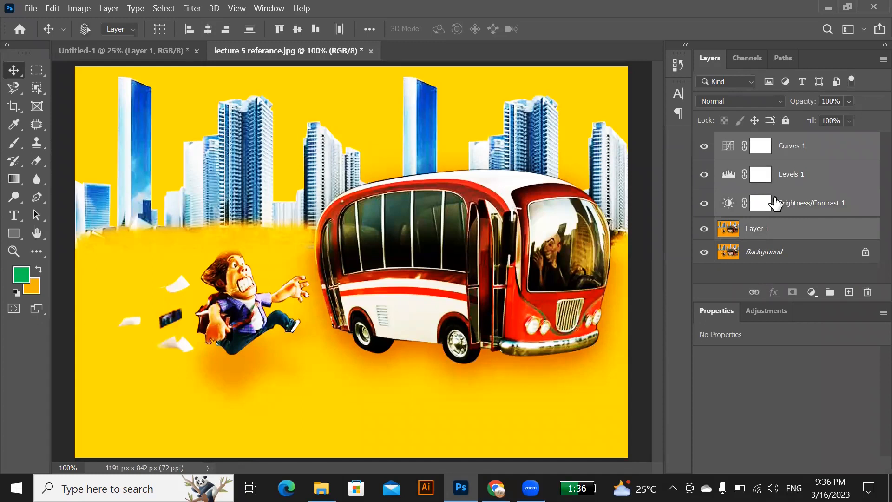
{"action": "key", "text": "ctrl+e"}
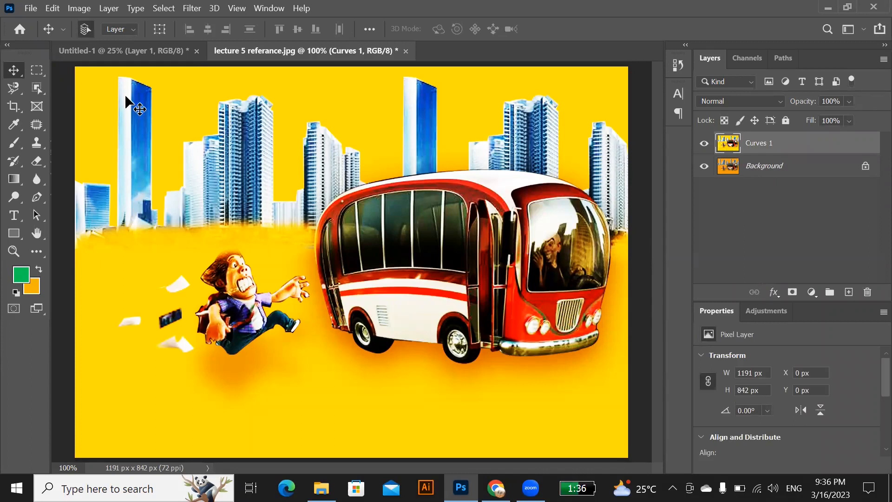
{"action": "mouse_move", "coordinate": [312, 192]}
{"action": "left_mouse_down"}
{"action": "mouse_move", "coordinate": [279, 177]}
{"action": "mouse_move", "coordinate": [155, 74]}
{"action": "mouse_move", "coordinate": [157, 49]}
{"action": "mouse_move", "coordinate": [209, 83]}
{"action": "mouse_move", "coordinate": [333, 199]}
{"action": "mouse_move", "coordinate": [301, 201]}
{"action": "left_mouse_up"}
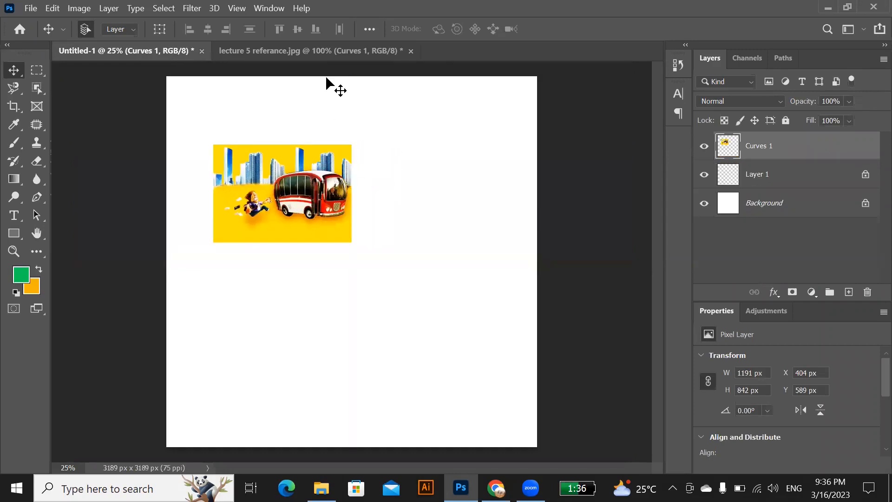
Hide the merged Curves 1 layer in the lecture 5 referance document and unlock its Background layer.
{"action": "left_click", "coordinate": [327, 52]}
{"action": "left_click", "coordinate": [705, 144]}
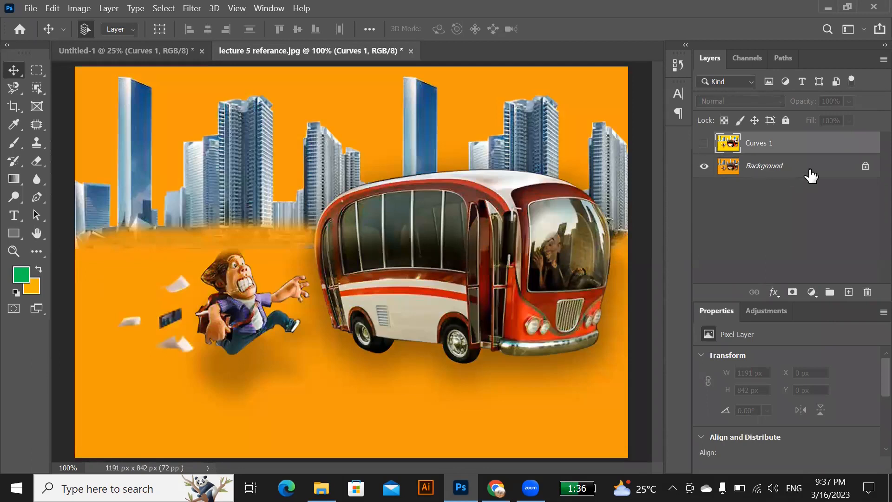
{"action": "left_click", "coordinate": [829, 166]}
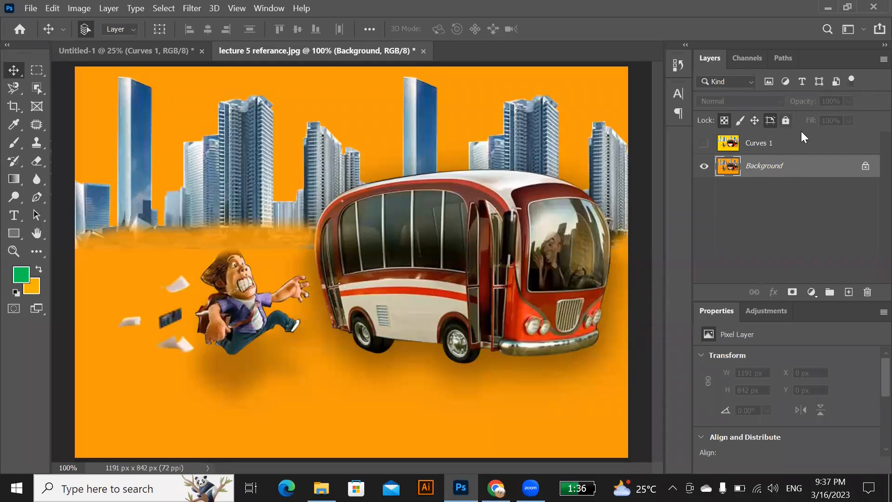
{"action": "left_click", "coordinate": [865, 166]}
{"action": "double_click", "coordinate": [743, 172]}
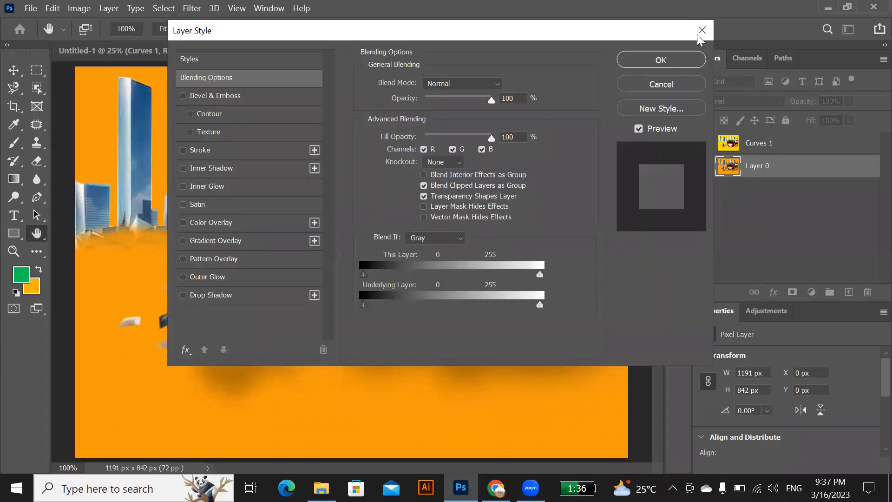
{"action": "left_click", "coordinate": [702, 31]}
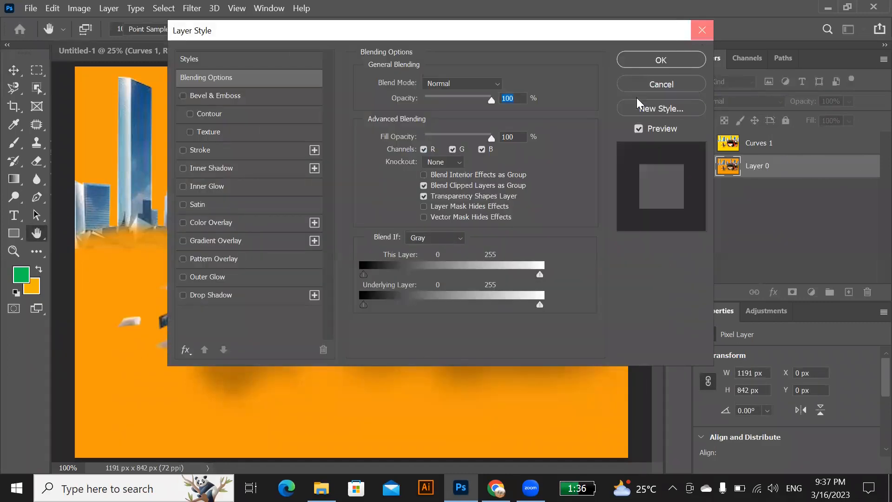
Copy the original orange image into Untitled-1, place it to the right of the yellow version and deselect it.
{"action": "left_click_drag", "start_coordinate": [390, 289], "coordinate": [172, 52]}
{"action": "left_click_drag", "start_coordinate": [394, 199], "coordinate": [431, 210]}
{"action": "left_click", "coordinate": [295, 257]}
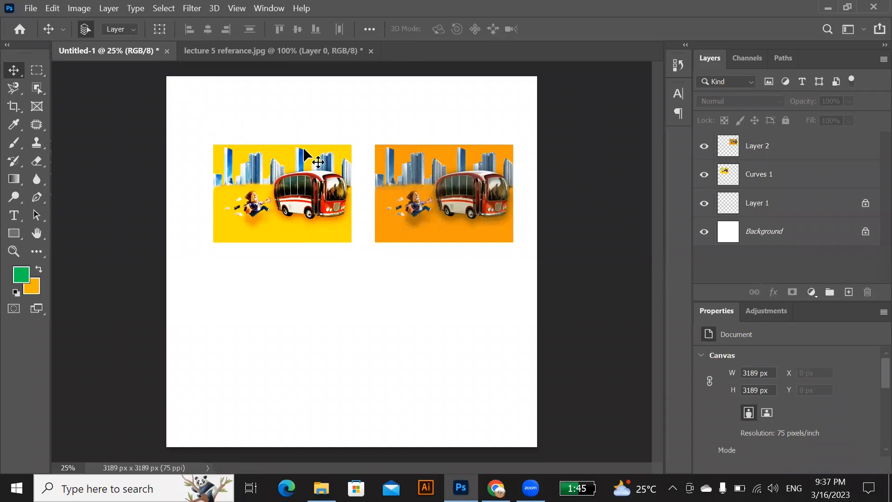
Select a rectangle about 384 by 319 px around the running man in lecture 5 referance and copy it to a new layer.
{"action": "left_click", "coordinate": [305, 51]}
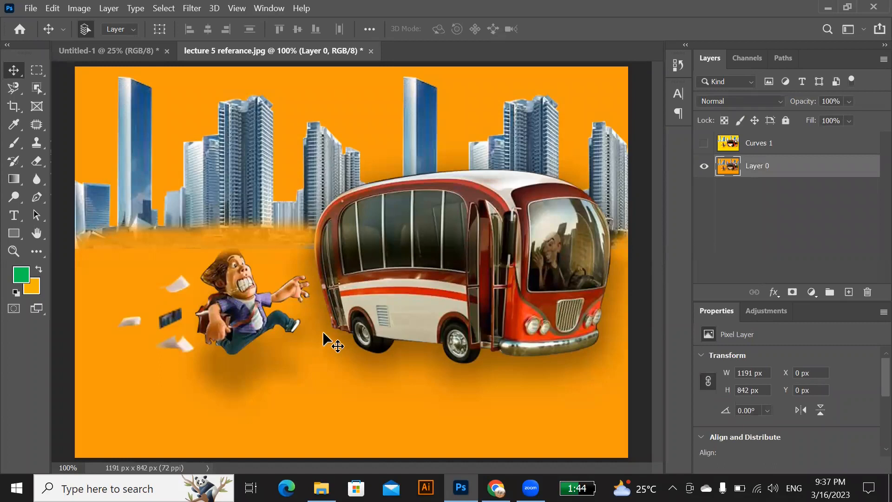
{"action": "left_click", "coordinate": [36, 69]}
{"action": "left_click_drag", "start_coordinate": [151, 233], "coordinate": [274, 339]}
{"action": "mouse_move", "coordinate": [335, 375]}
{"action": "left_mouse_down"}
{"action": "mouse_move", "coordinate": [324, 372]}
{"action": "mouse_move", "coordinate": [329, 381]}
{"action": "left_mouse_up"}
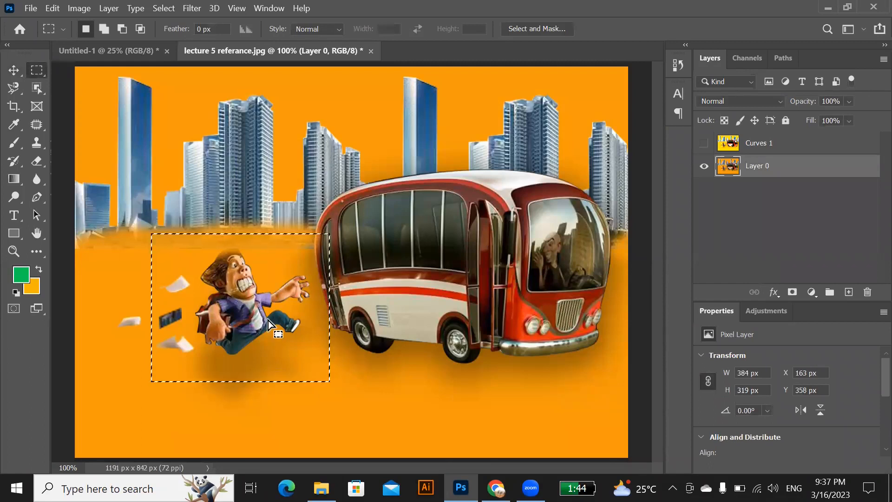
{"action": "key", "text": "ctrl+j"}
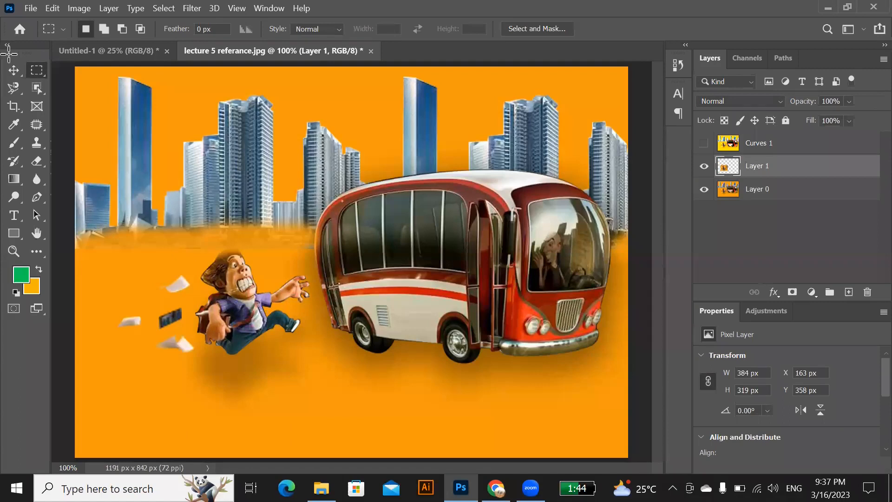
Copy the rectangular cutout into Untitled-1 below the yellow image, and delete its layer from the lecture 5 referance document.
{"action": "left_click", "coordinate": [13, 70]}
{"action": "left_click_drag", "start_coordinate": [214, 316], "coordinate": [417, 270]}
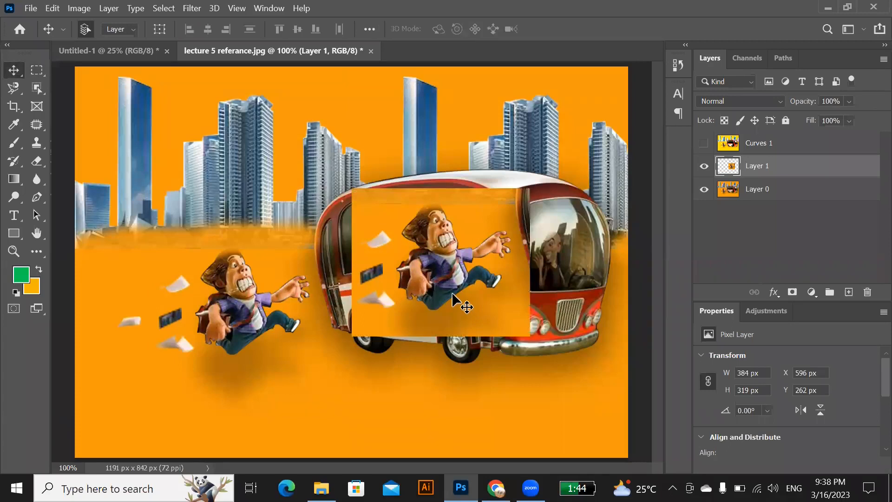
{"action": "left_click_drag", "start_coordinate": [315, 221], "coordinate": [231, 314]}
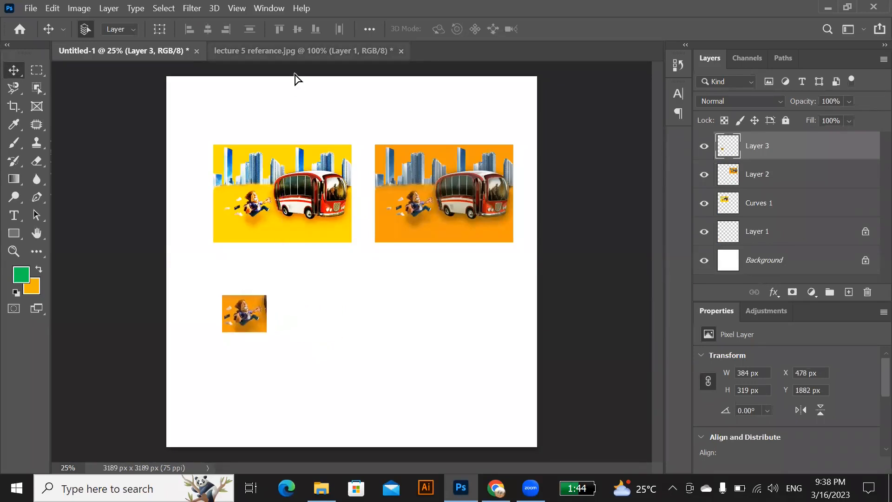
{"action": "left_click", "coordinate": [300, 50]}
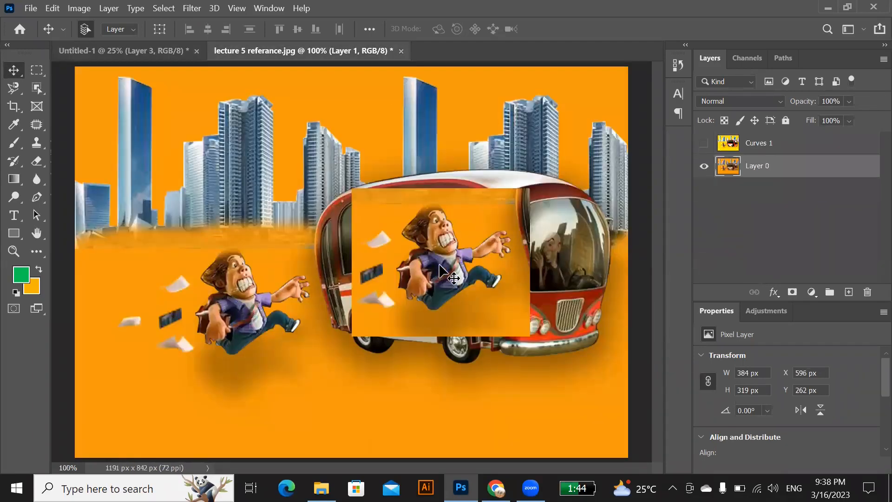
{"action": "key", "text": "Delete"}
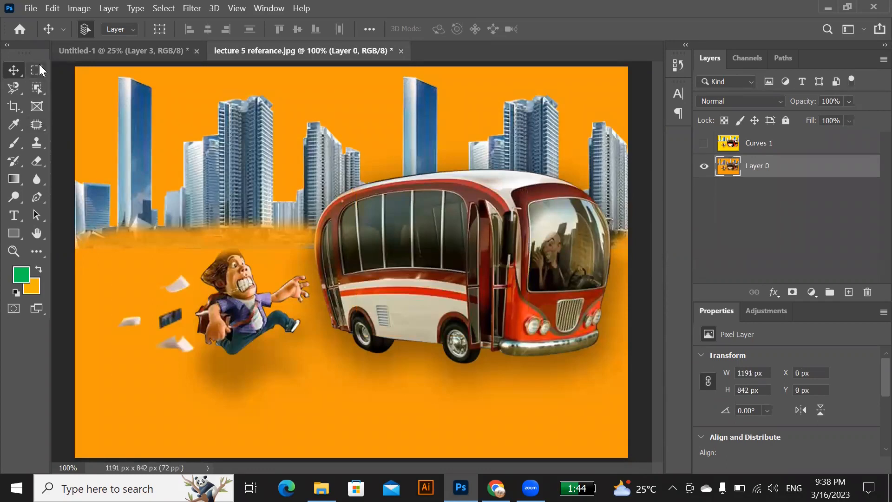
Undo the accidental move of Layer 0 and draw an elliptical selection about 370 by 355 px around the running man.
{"action": "left_click_drag", "start_coordinate": [237, 303], "coordinate": [282, 292]}
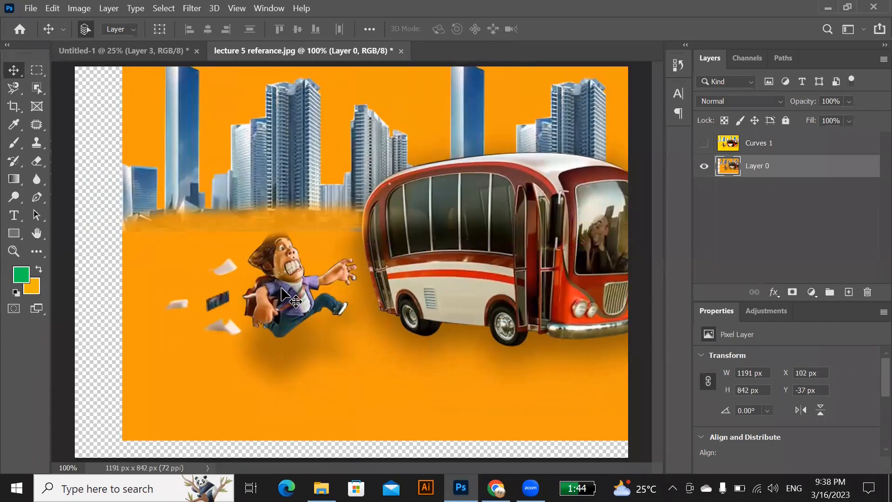
{"action": "key", "text": "ctrl+z"}
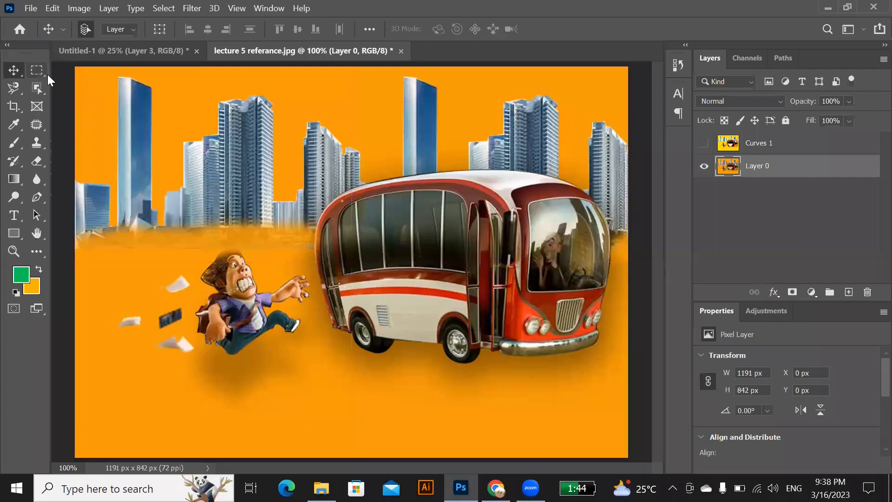
{"action": "left_click_drag", "start_coordinate": [41, 72], "coordinate": [65, 74]}
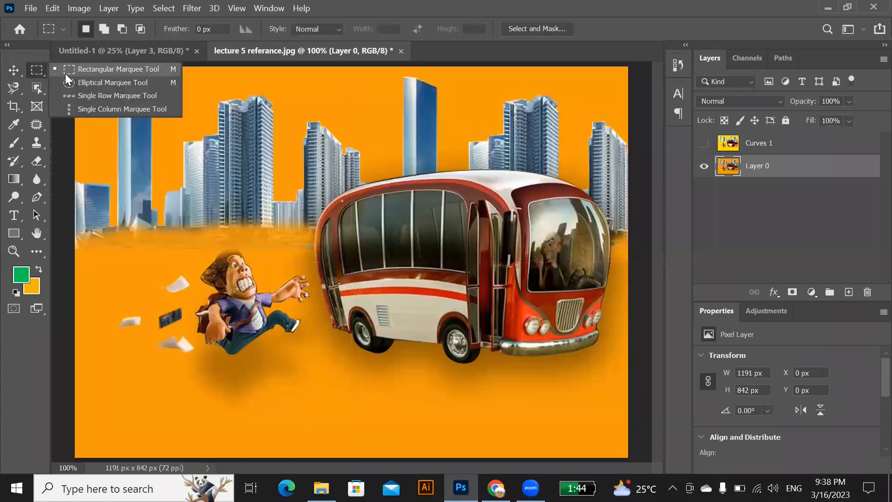
{"action": "left_click", "coordinate": [103, 81]}
{"action": "left_click_drag", "start_coordinate": [152, 220], "coordinate": [324, 385]}
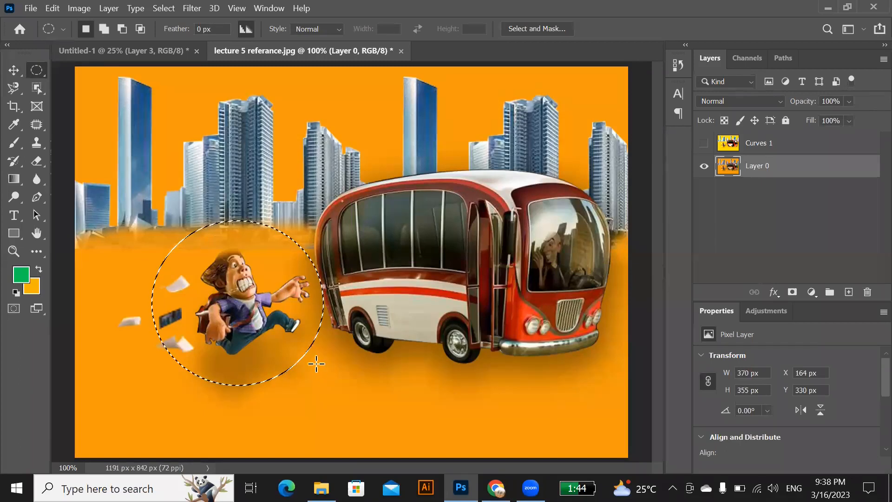
{"action": "key", "text": "alt"}
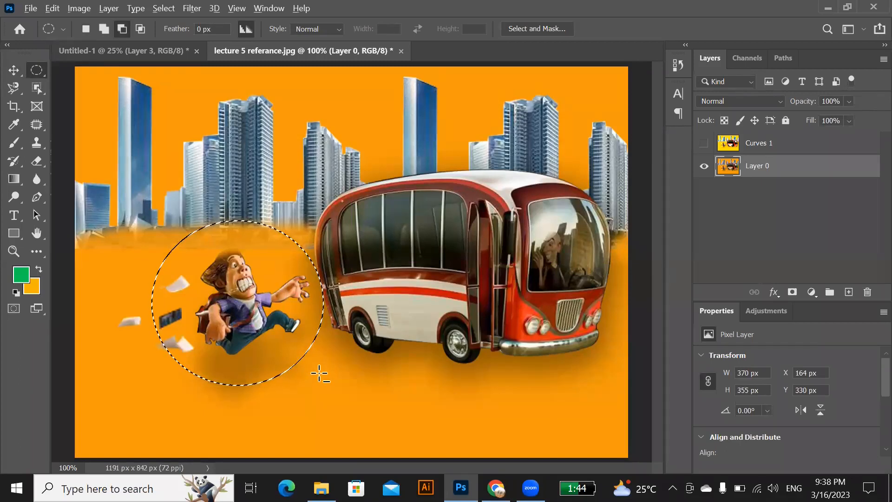
Subtract a small ellipse from the running man selection beside his foot, then add ellipses at its upper-left and upper-right edges.
{"action": "left_click_drag", "start_coordinate": [319, 371], "coordinate": [281, 334]}
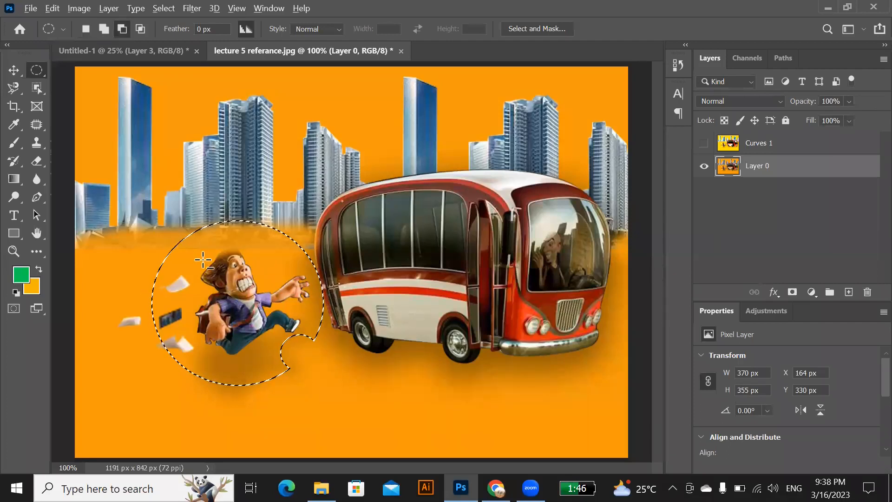
{"action": "key", "text": "shift"}
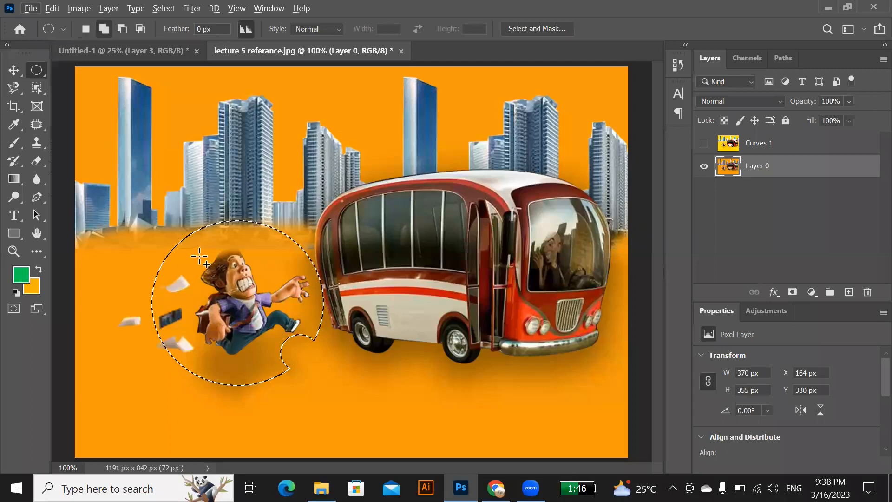
{"action": "left_click_drag", "start_coordinate": [193, 254], "coordinate": [129, 327]}
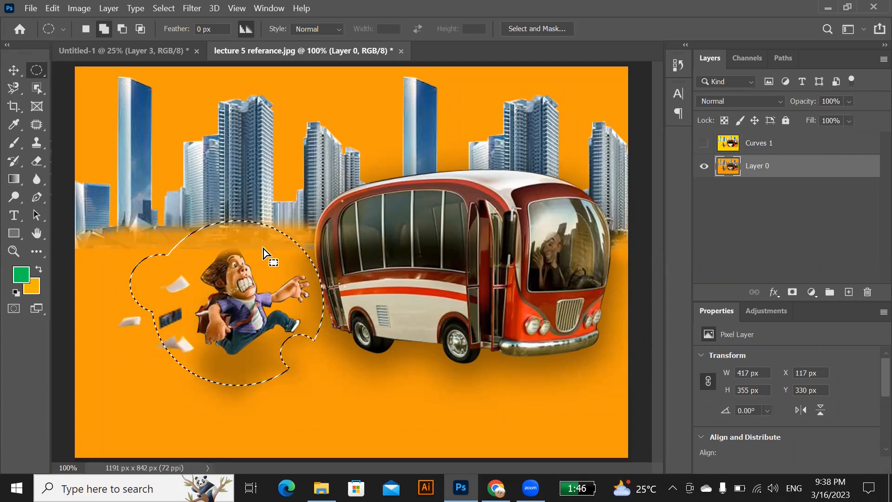
{"action": "left_click_drag", "start_coordinate": [268, 249], "coordinate": [300, 210]}
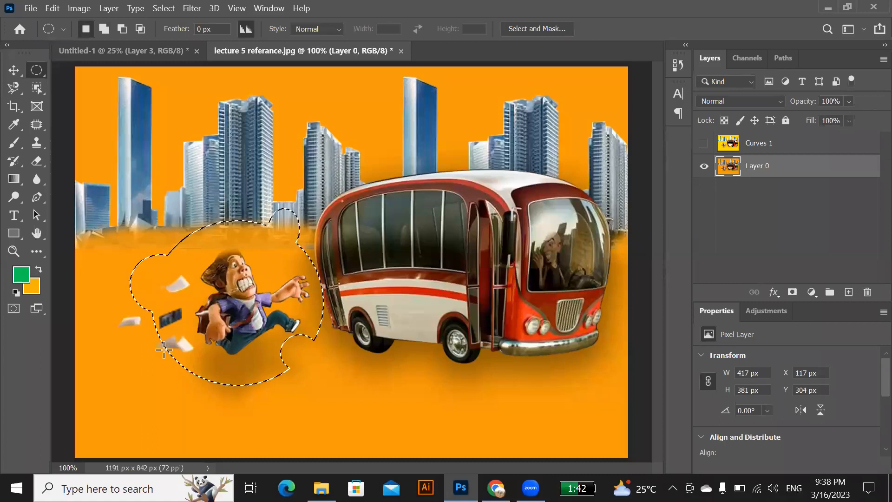
Copy the selected irregular area to a new layer and place a copy of it in Untitled-1 beside the rectangular cutout.
{"action": "right_click", "coordinate": [35, 71]}
{"action": "left_click", "coordinate": [14, 69]}
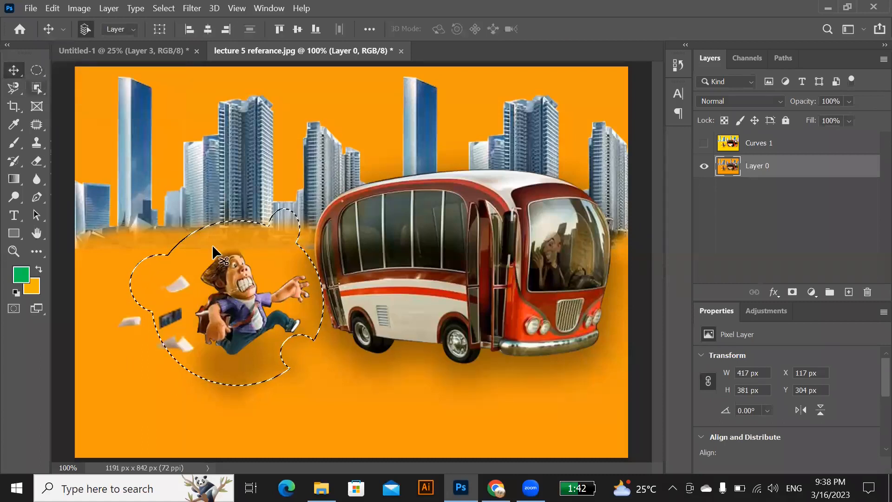
{"action": "key", "text": "ctrl+j"}
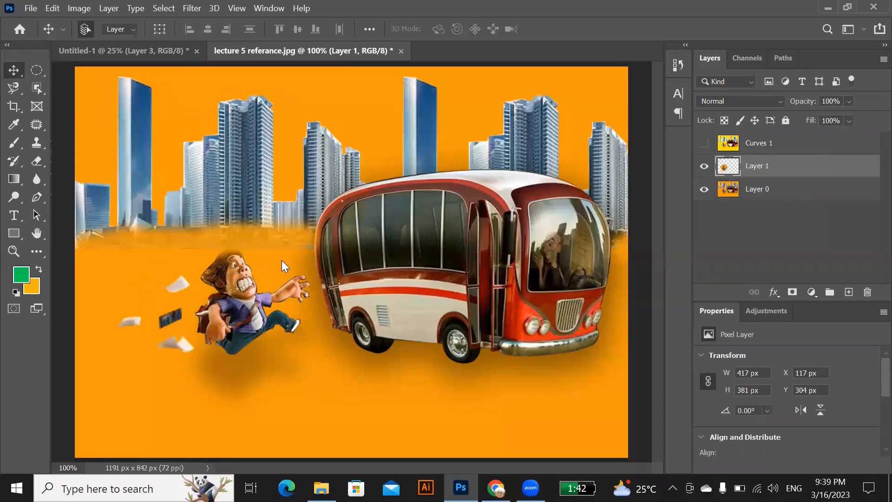
{"action": "left_click_drag", "start_coordinate": [243, 318], "coordinate": [152, 49]}
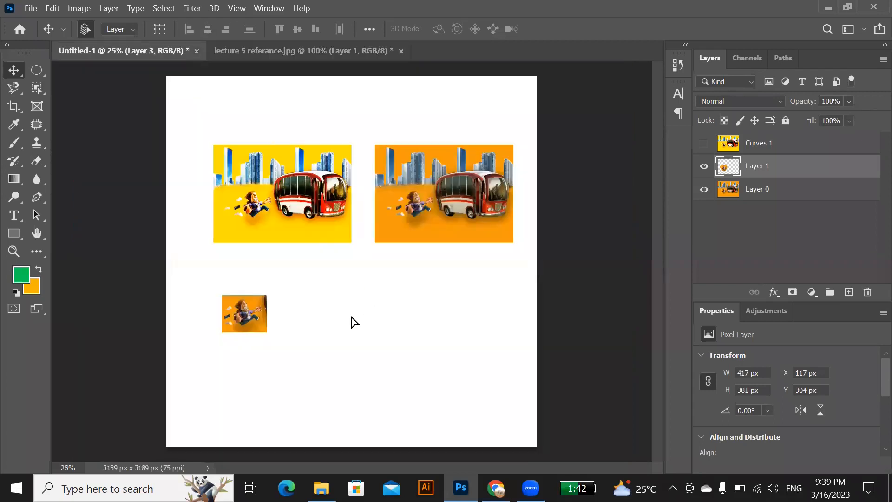
{"action": "key", "text": "ctrl+v"}
{"action": "left_click_drag", "start_coordinate": [316, 317], "coordinate": [352, 353]}
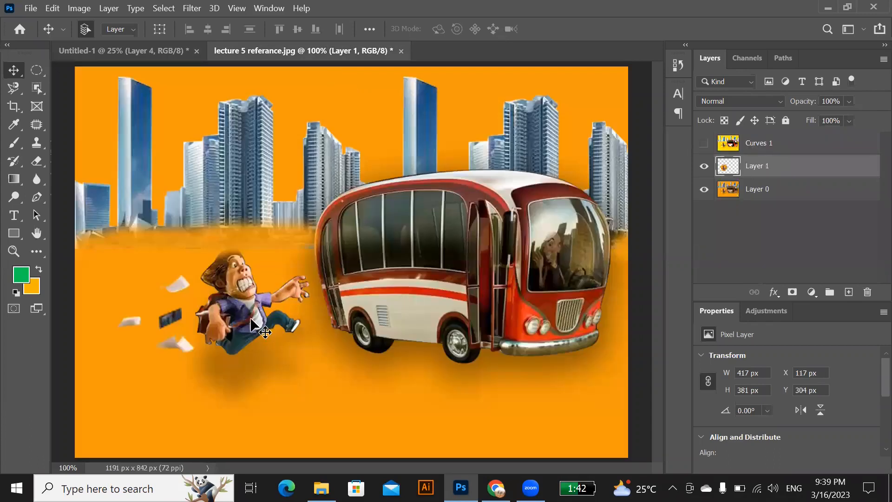
In the lecture 5 referance document, draw a freehand Lasso selection about 336 by 298 px around the running man.
{"action": "left_click", "coordinate": [31, 69]}
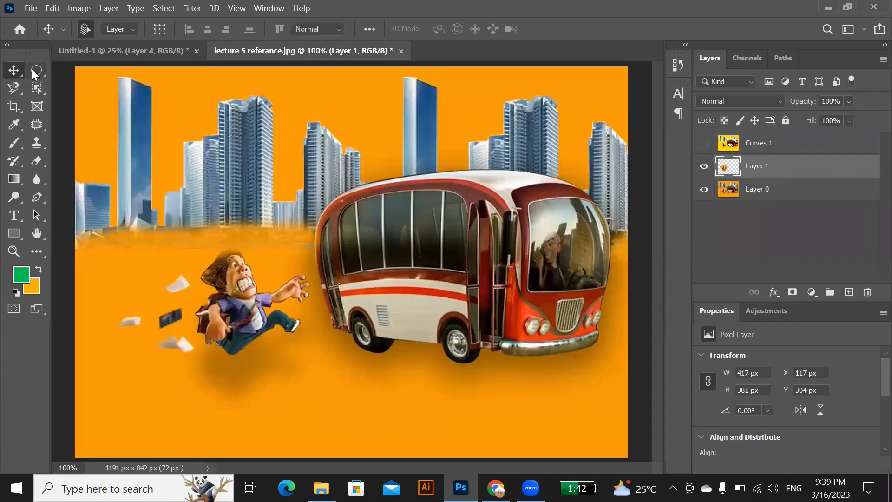
{"action": "left_click", "coordinate": [14, 88]}
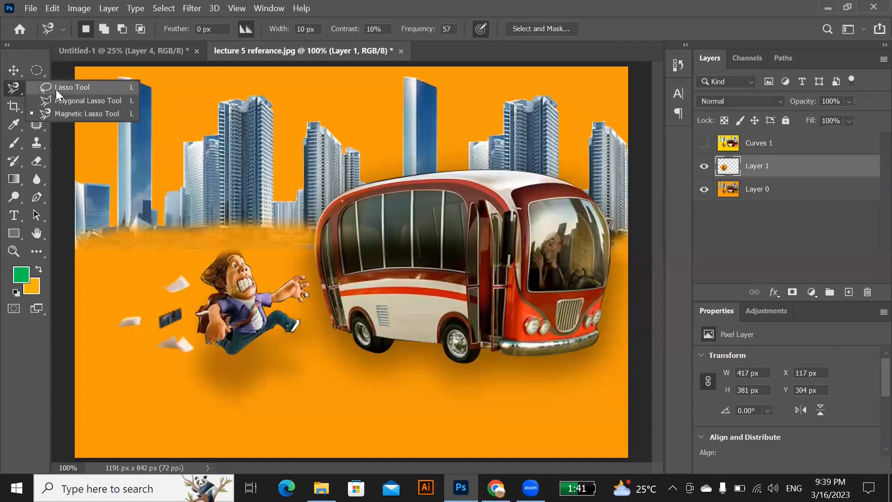
{"action": "left_click", "coordinate": [56, 89]}
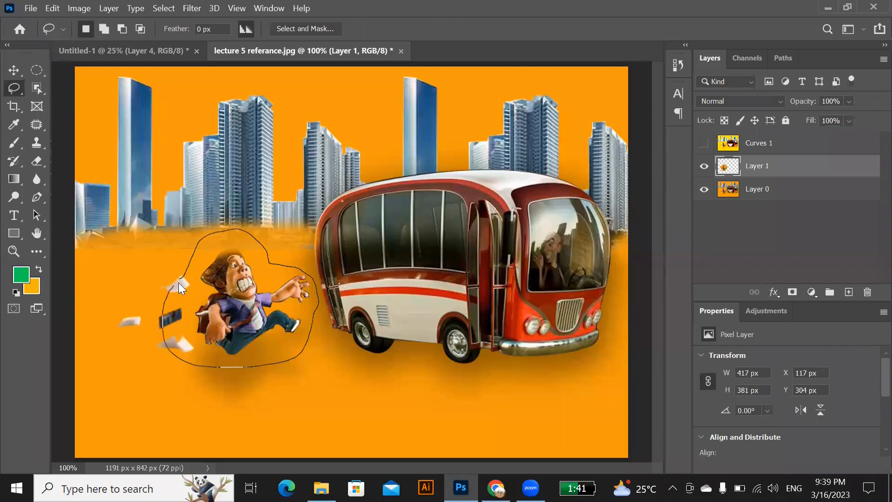
{"action": "left_click_drag", "start_coordinate": [180, 279], "coordinate": [181, 277]}
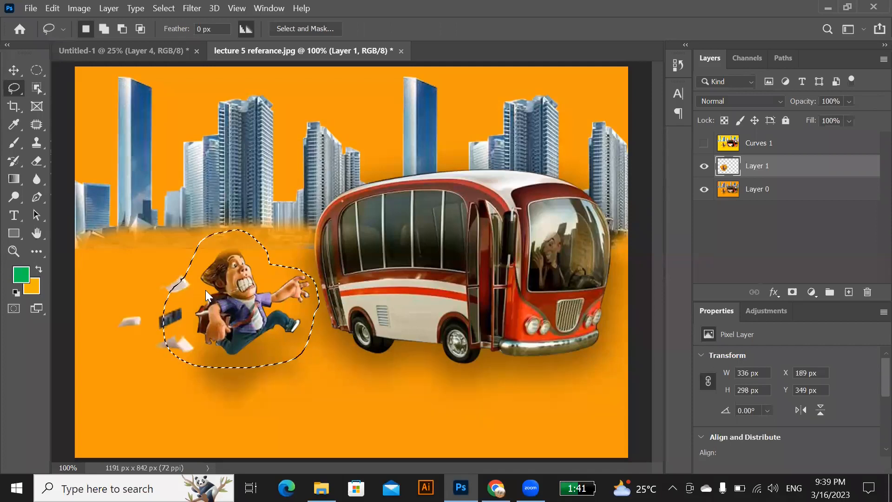
Copy the lassoed running man to a new layer, move it towards the bus and delete that layer.
{"action": "key", "text": "v"}
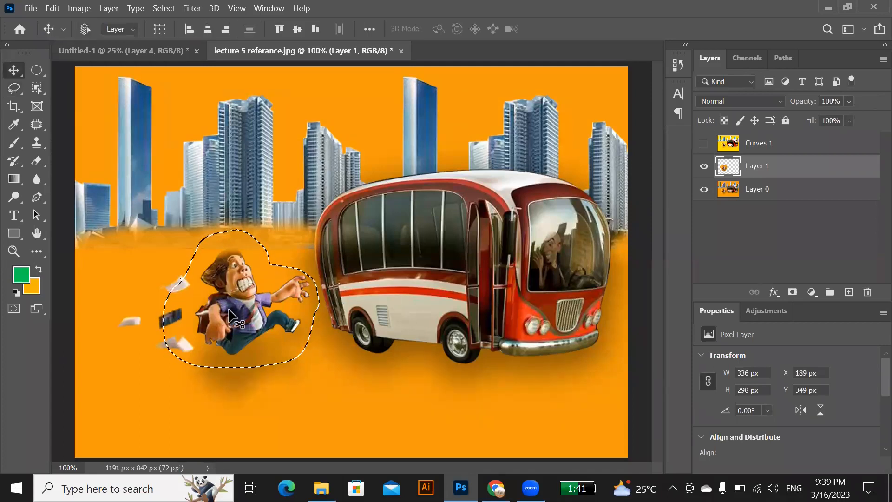
{"action": "key", "text": "ctrl+j"}
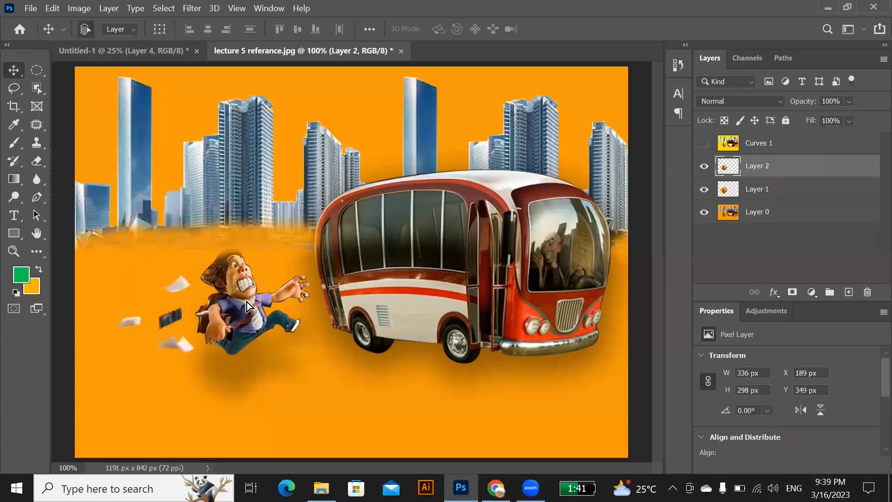
{"action": "left_click_drag", "start_coordinate": [246, 303], "coordinate": [458, 302]}
{"action": "key", "text": "Delete"}
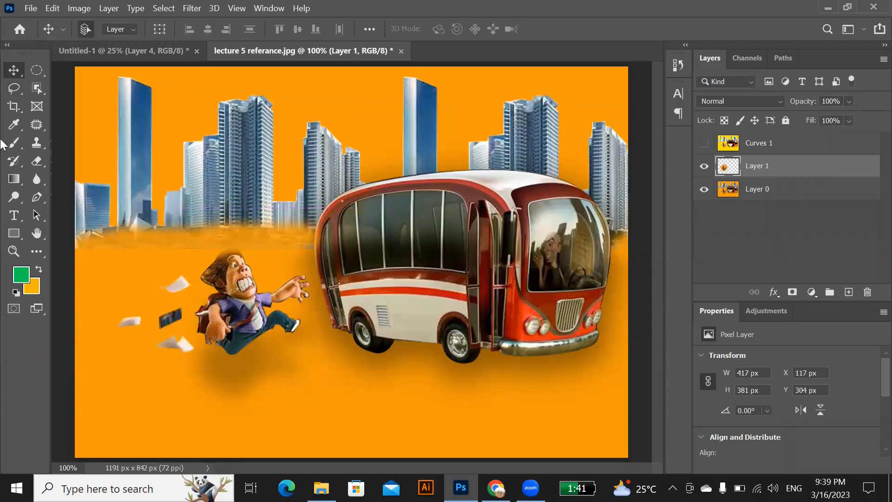
Draw a triangular Polygonal Lasso selection about 105 by 66 px around the flying phone and deselect it.
{"action": "left_click", "coordinate": [15, 87]}
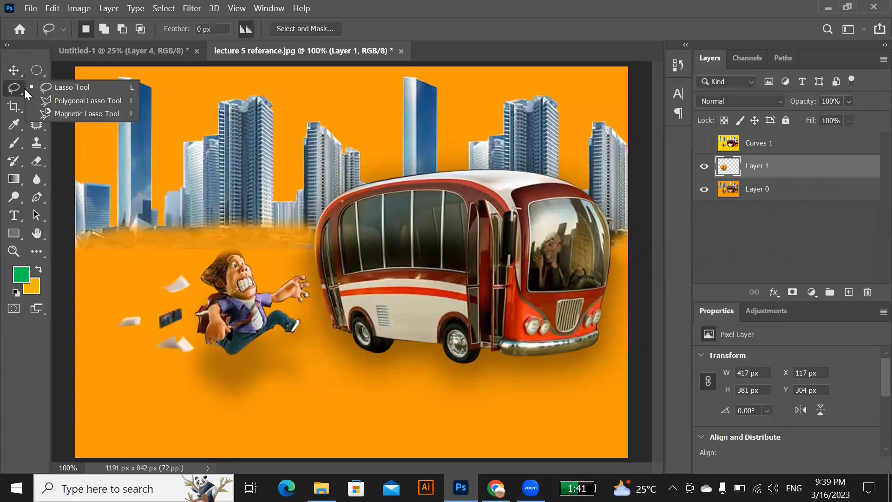
{"action": "left_click", "coordinate": [76, 101]}
{"action": "left_click", "coordinate": [173, 299]}
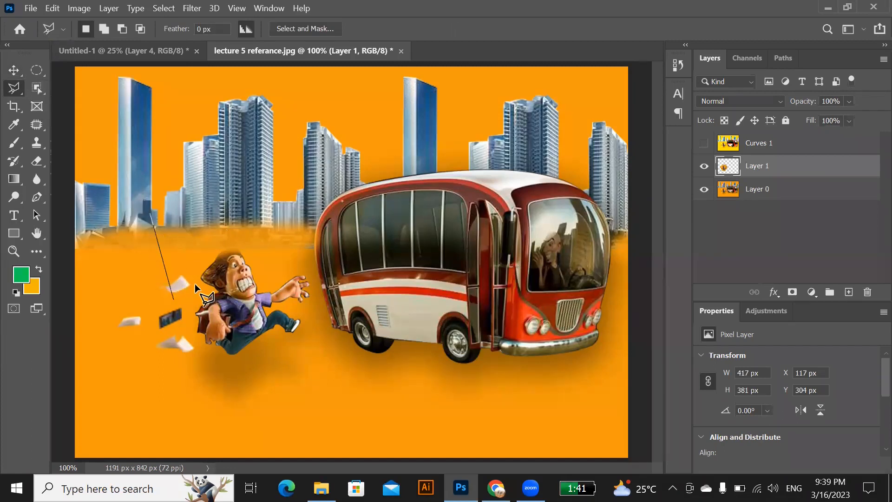
{"action": "left_click", "coordinate": [130, 316]}
{"action": "left_click", "coordinate": [174, 300]}
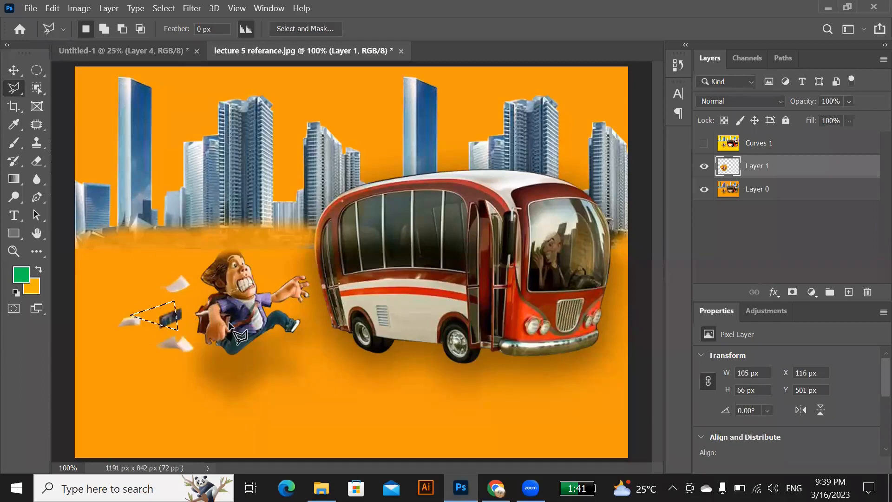
{"action": "key", "text": "ctrl+d"}
Outline the tall blue tower at the image's left with the Polygonal Lasso, about 82 by 324 px.
{"action": "left_click", "coordinate": [115, 223]}
{"action": "left_click", "coordinate": [119, 75]}
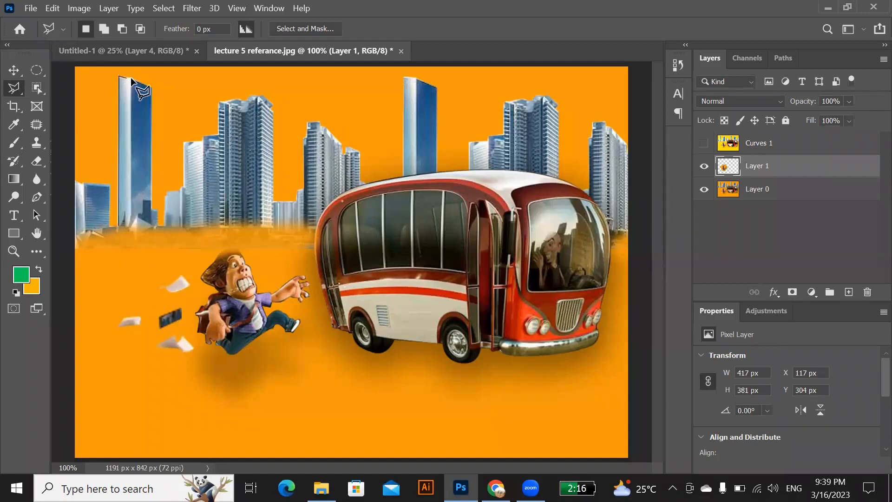
{"action": "left_click", "coordinate": [152, 85]}
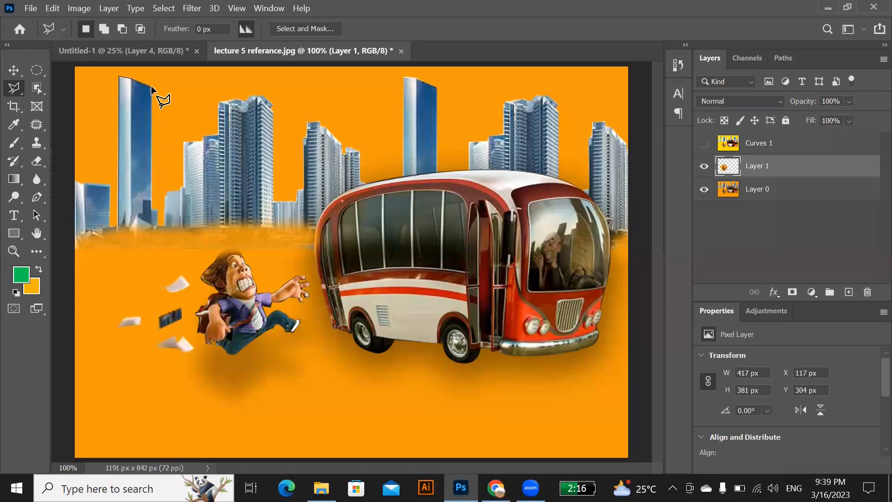
{"action": "left_click", "coordinate": [155, 226]}
{"action": "double_click", "coordinate": [119, 225]}
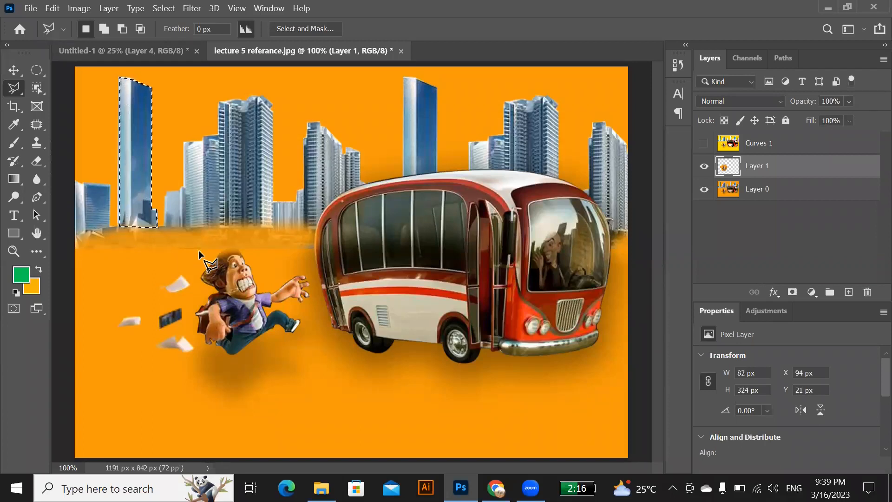
Try to copy the outlined tower to a new layer while Layer 1 is active.
{"action": "key", "text": "ctrl+j"}
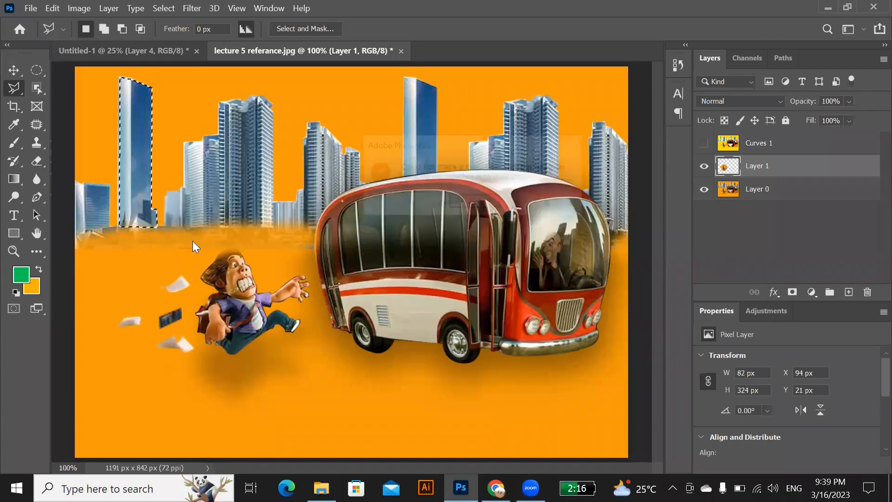
{"action": "left_click", "coordinate": [475, 202]}
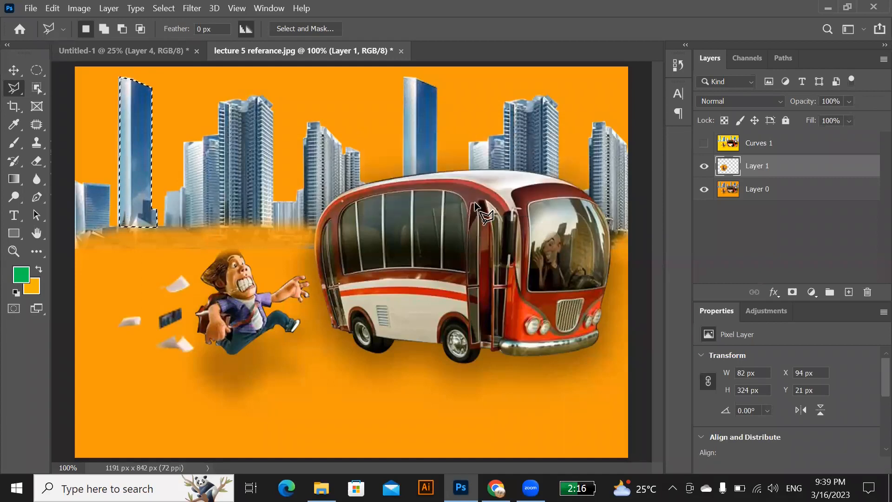
{"action": "key", "text": "v"}
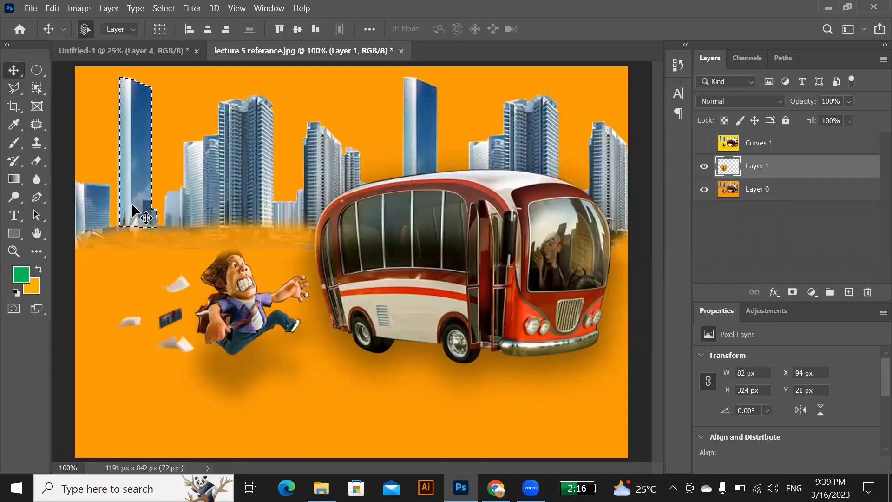
{"action": "key", "text": "ctrl"}
{"action": "key", "text": "ctrl+j"}
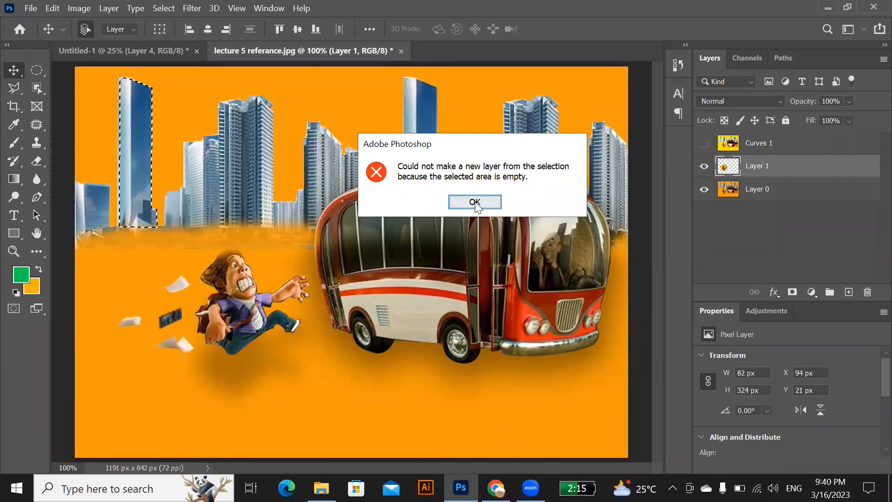
{"action": "key", "text": "Return"}
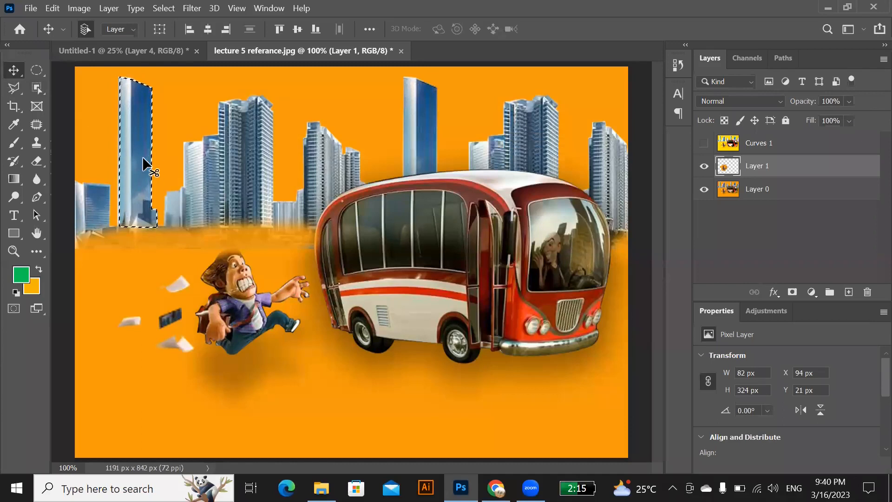
Move the Layer 1 cutout over the bus, undo the move and clear the tower selection.
{"action": "key", "text": "ctrl+d"}
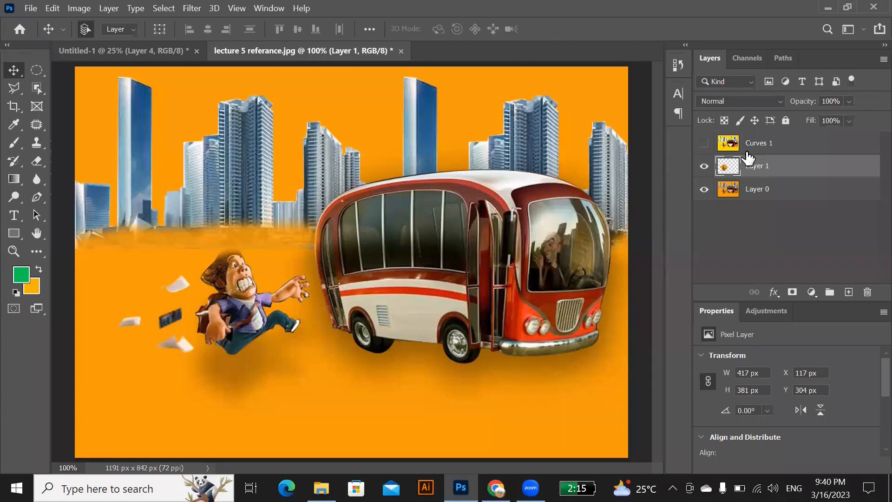
{"action": "key", "text": "ctrl+shift+d"}
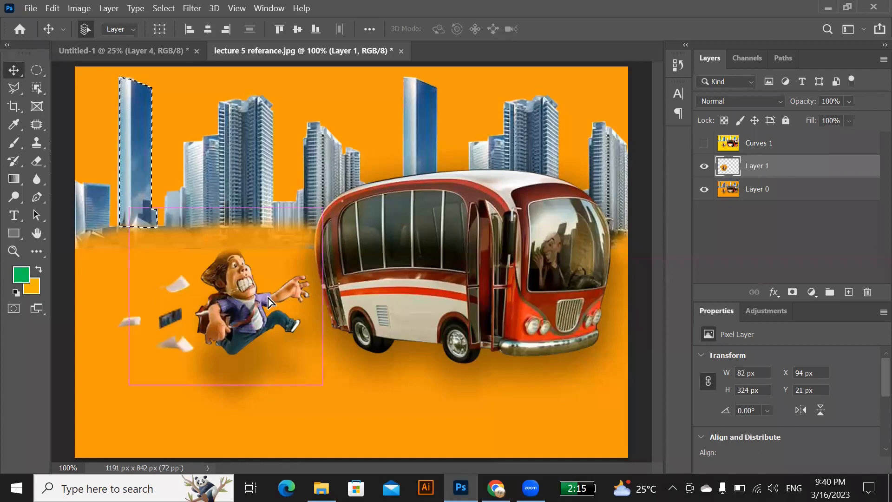
{"action": "left_click_drag", "start_coordinate": [209, 311], "coordinate": [445, 275]}
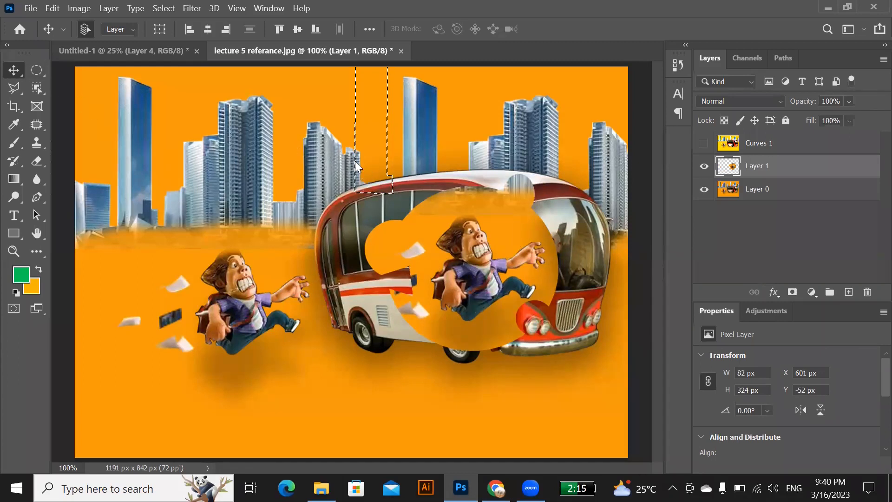
{"action": "left_click_drag", "start_coordinate": [357, 160], "coordinate": [359, 163]}
{"action": "left_click", "coordinate": [473, 205]}
{"action": "key", "text": "ctrl+z"}
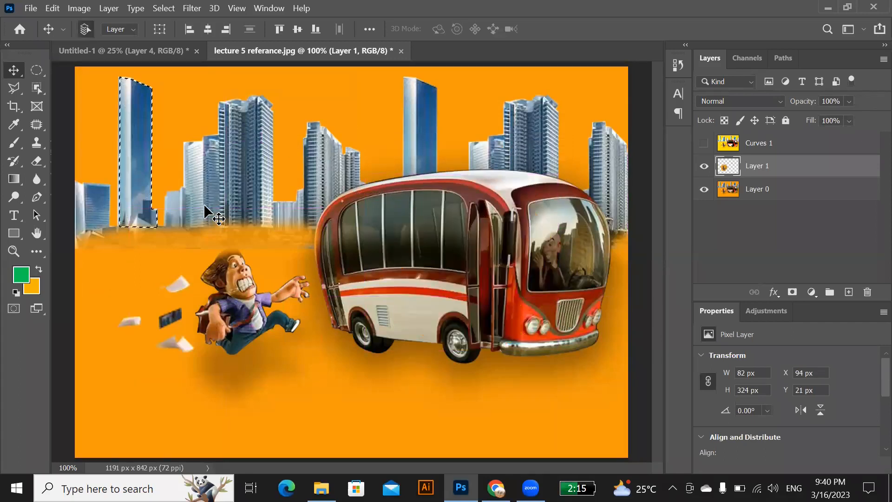
{"action": "key", "text": "ctrl+d"}
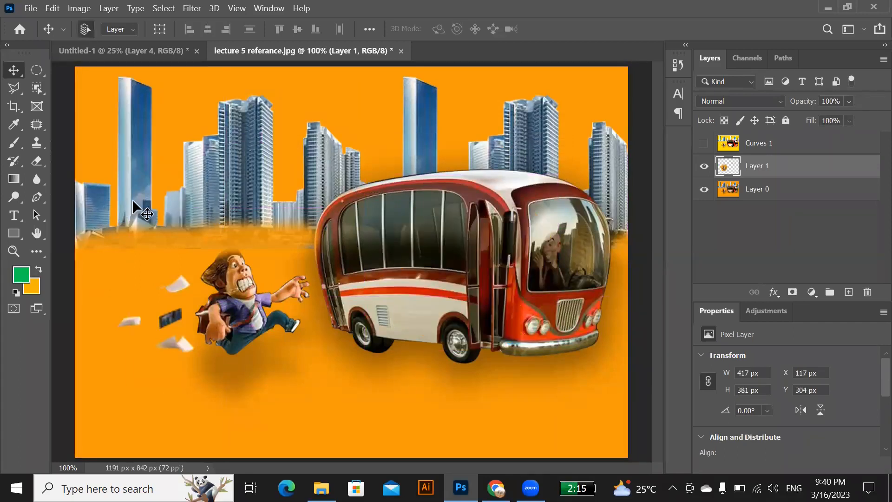
Hide Layer 1 and, with Layer 0 active, outline the tall left tower using the Polygonal Lasso, about 89 by 321 px.
{"action": "left_click", "coordinate": [757, 189]}
{"action": "left_click", "coordinate": [704, 168]}
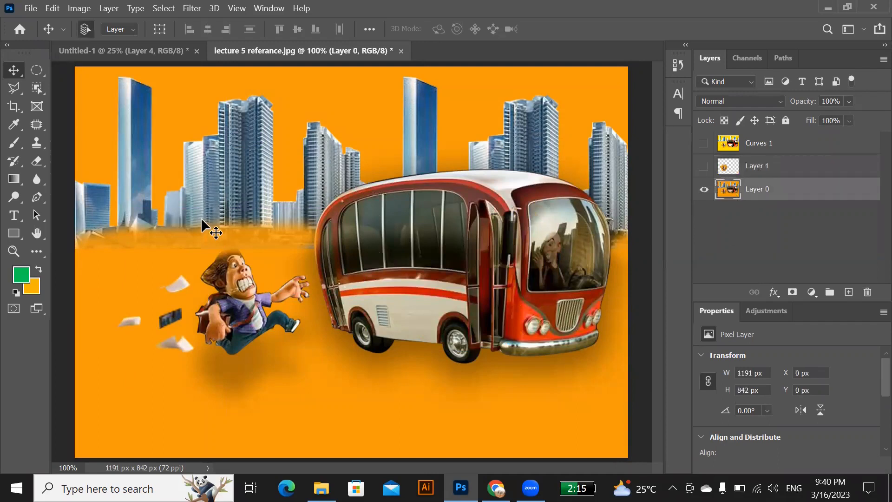
{"action": "left_click", "coordinate": [14, 87]}
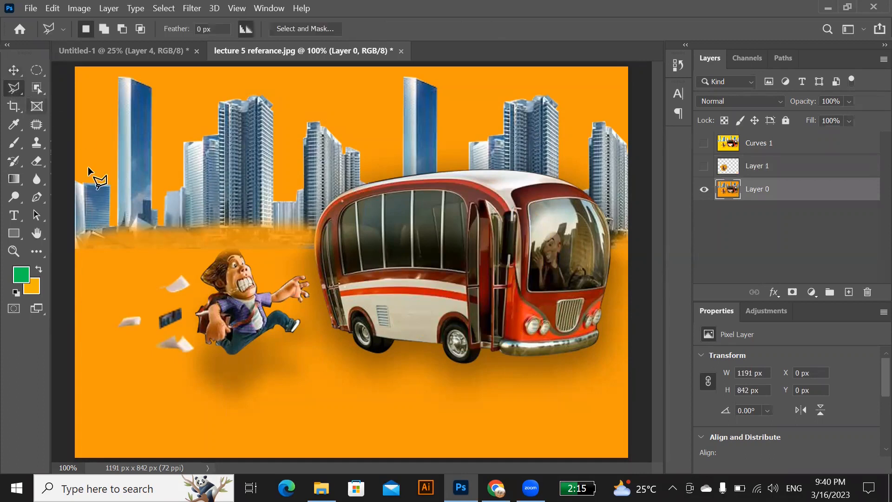
{"action": "left_click", "coordinate": [116, 224]}
{"action": "left_click", "coordinate": [118, 75]}
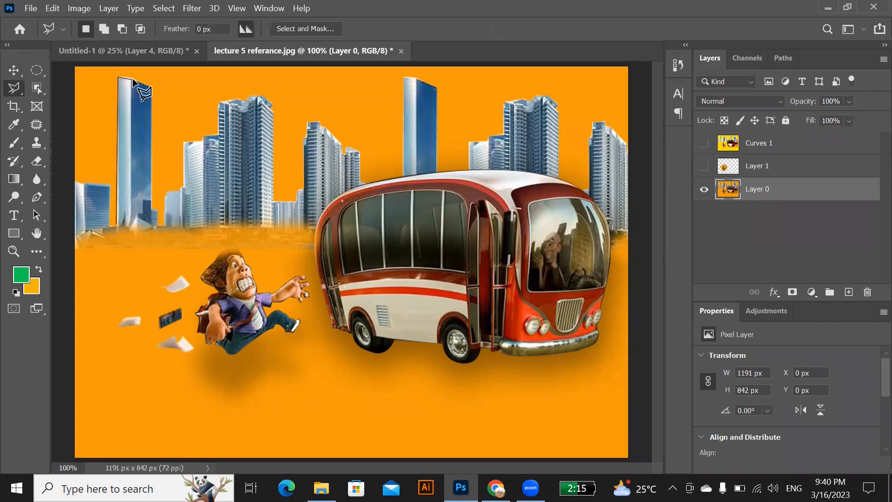
{"action": "left_click", "coordinate": [152, 88]}
{"action": "left_click", "coordinate": [158, 225]}
{"action": "left_click", "coordinate": [116, 224]}
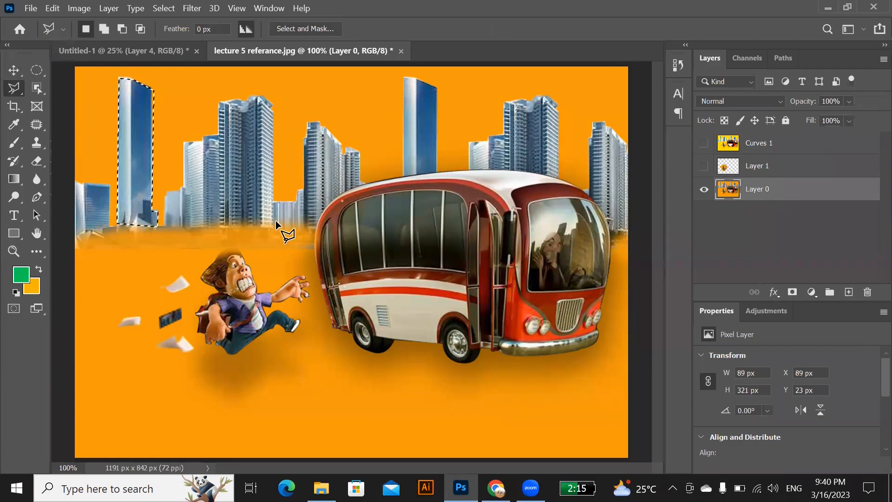
Copy the outlined tower to its own layer, try moving it over the bus and remove the copy.
{"action": "key", "text": "ctrl+j"}
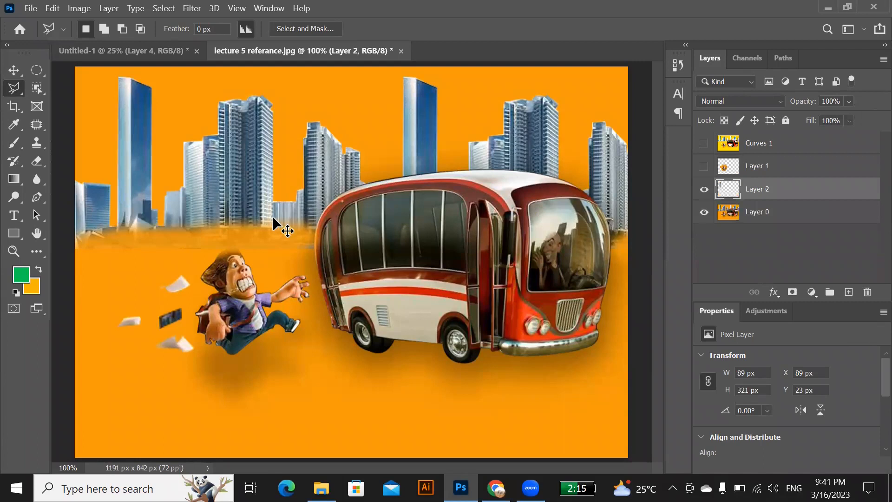
{"action": "key", "text": "v"}
{"action": "left_click_drag", "start_coordinate": [192, 188], "coordinate": [460, 294]}
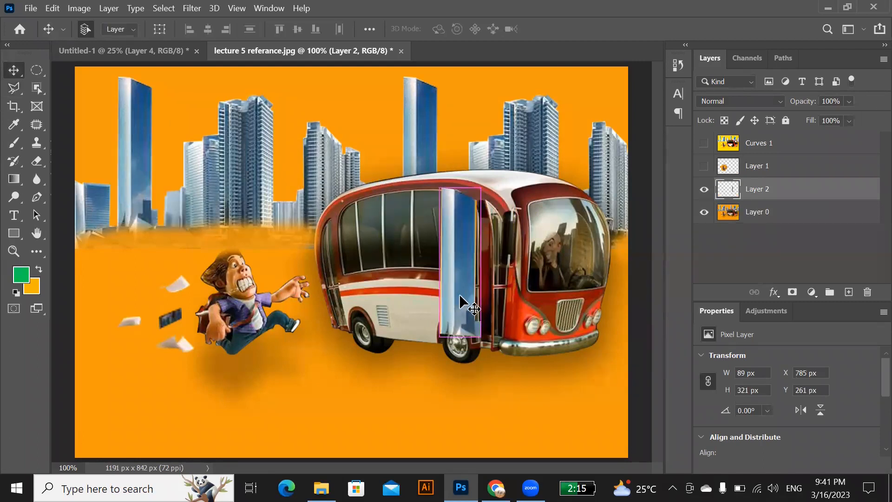
{"action": "key", "text": "ctrl+z"}
{"action": "key", "text": "Delete"}
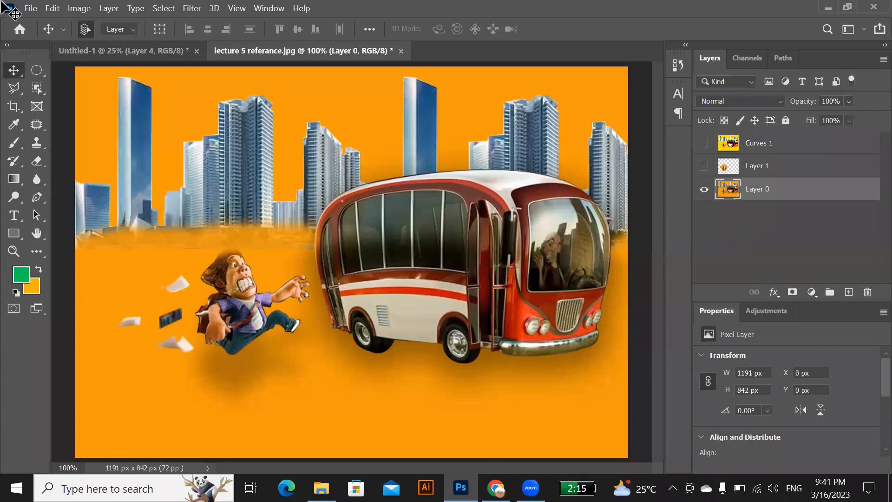
Outline the running boy with the Magnetic Lasso, about 264 by 220 px.
{"action": "left_click", "coordinate": [14, 88]}
{"action": "left_click", "coordinate": [94, 113]}
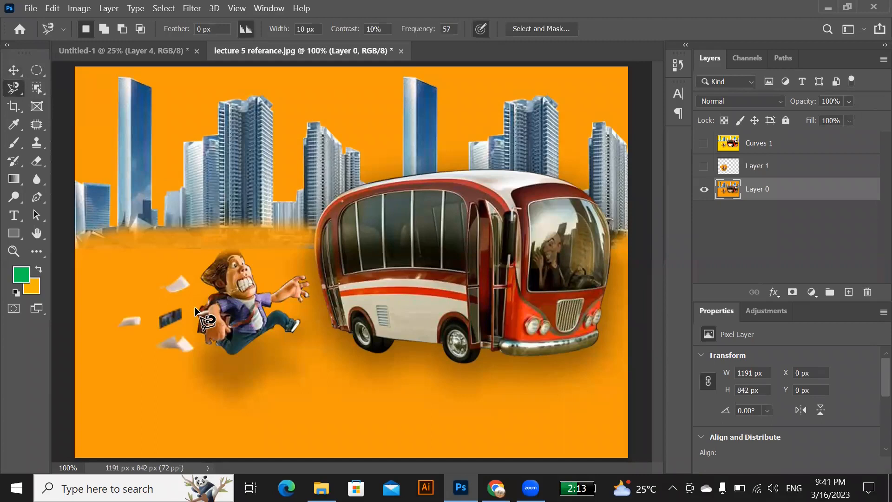
{"action": "left_click", "coordinate": [219, 293]}
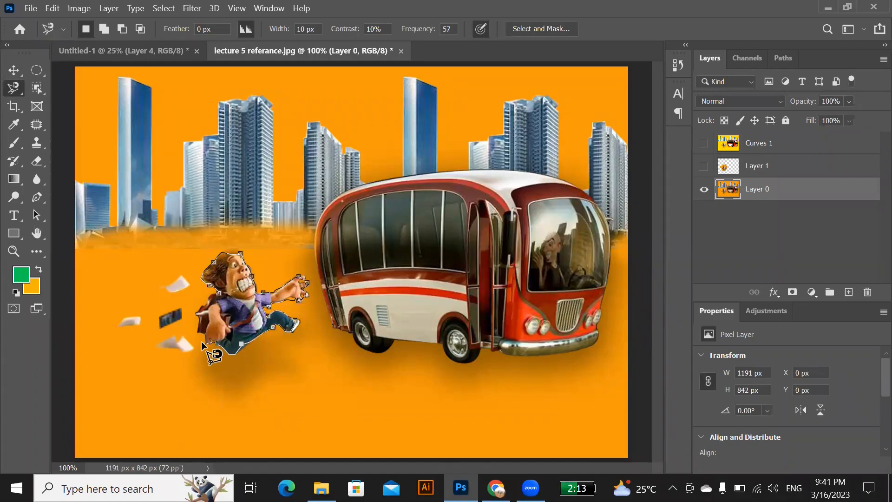
{"action": "left_click", "coordinate": [219, 294]}
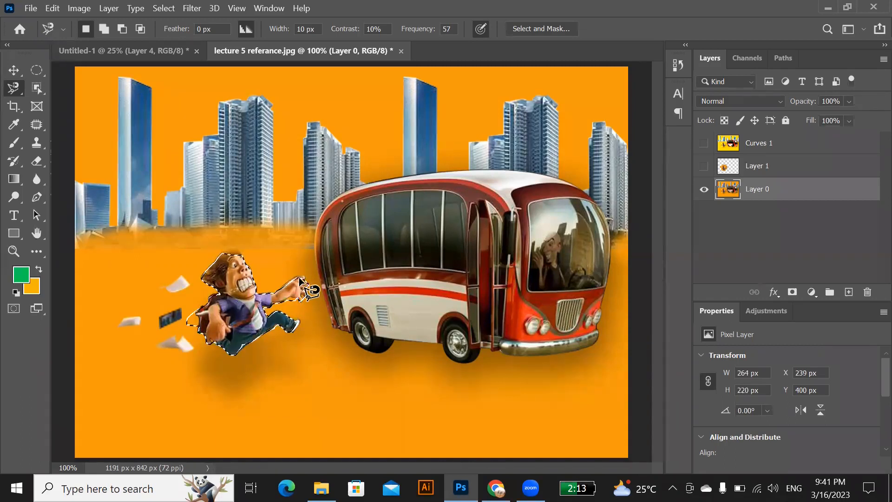
Copy the outlined boy to a new layer and move the copy onto the bus.
{"action": "scroll", "coordinate": [255, 313], "scroll_direction": "up", "scroll_amount": 3}
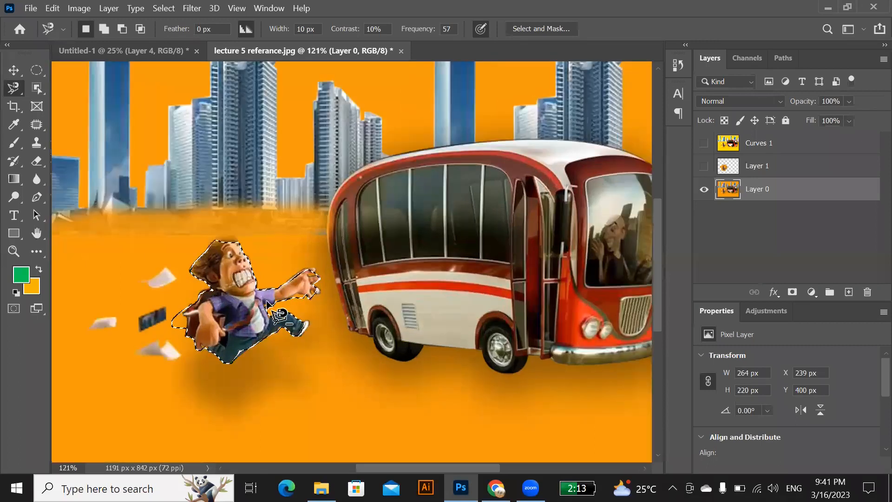
{"action": "left_click", "coordinate": [14, 71]}
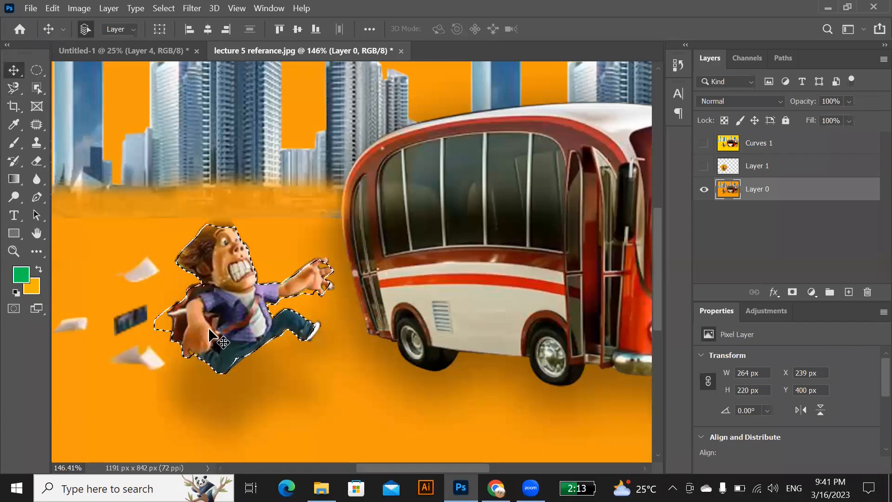
{"action": "key", "text": "ctrl+j"}
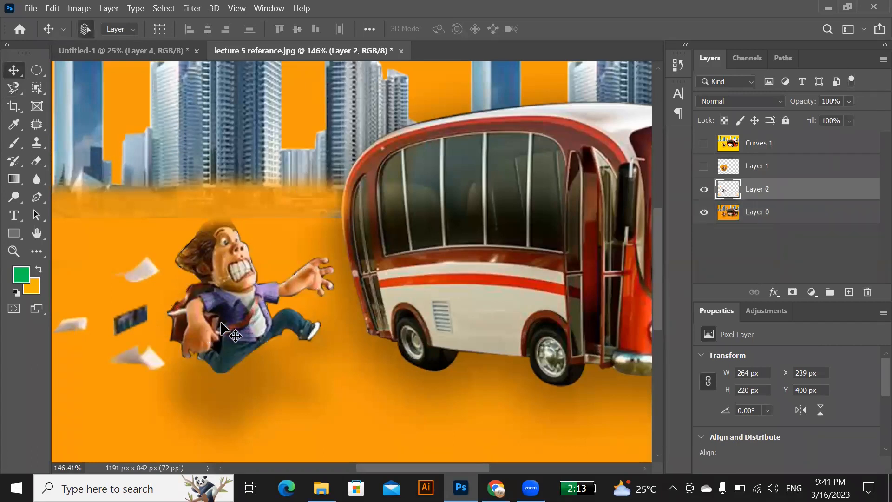
{"action": "left_click_drag", "start_coordinate": [278, 325], "coordinate": [496, 354]}
Delete the boy's copied layer, Layer 1 and the Curves 1 adjustment layer, keeping only Layer 0.
{"action": "key", "text": "Delete"}
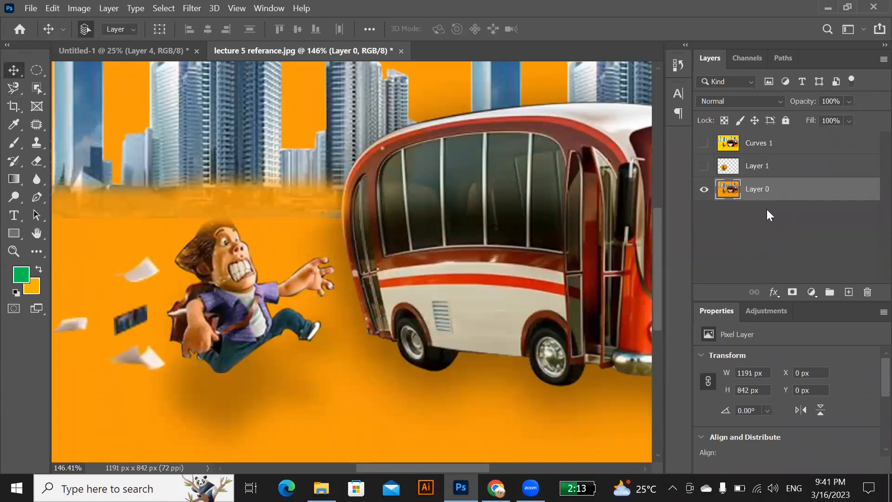
{"action": "left_click_drag", "start_coordinate": [766, 166], "coordinate": [867, 292]}
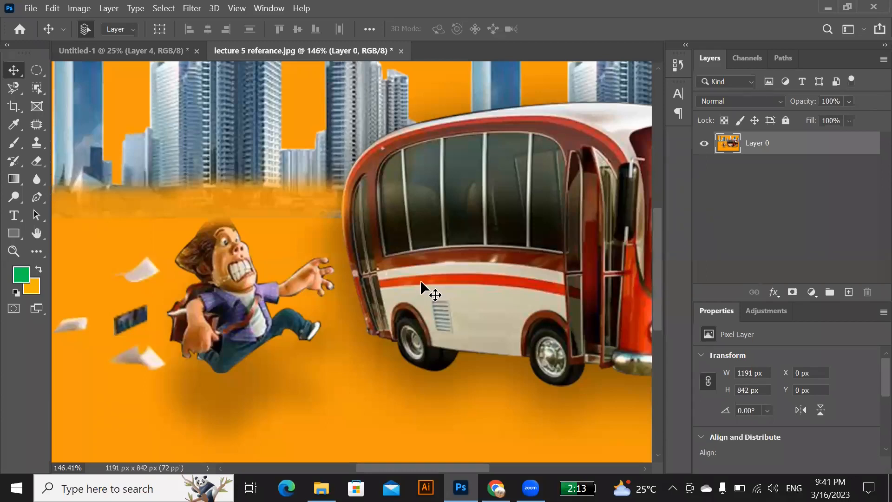
Start a Pen path at the bus's lower rear corner and trace up the rear edge onto the roof.
{"action": "scroll", "coordinate": [420, 281], "scroll_direction": "down", "scroll_amount": 3}
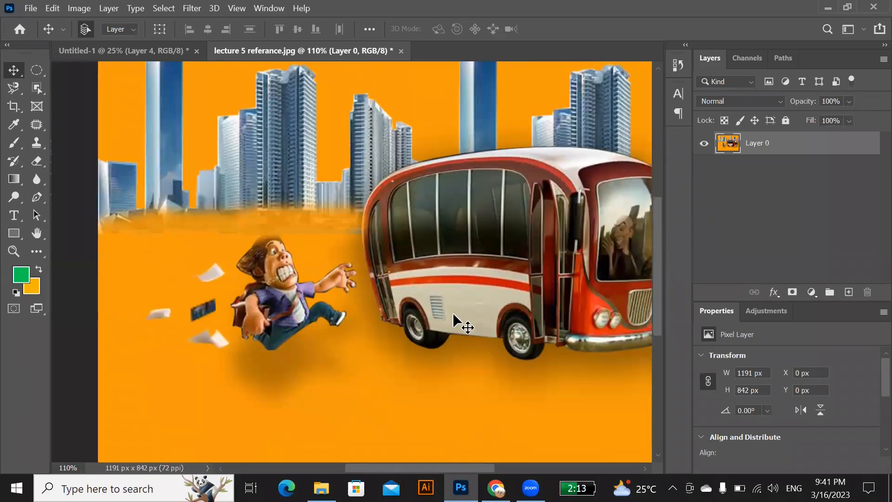
{"action": "left_click_drag", "start_coordinate": [467, 469], "coordinate": [508, 469]}
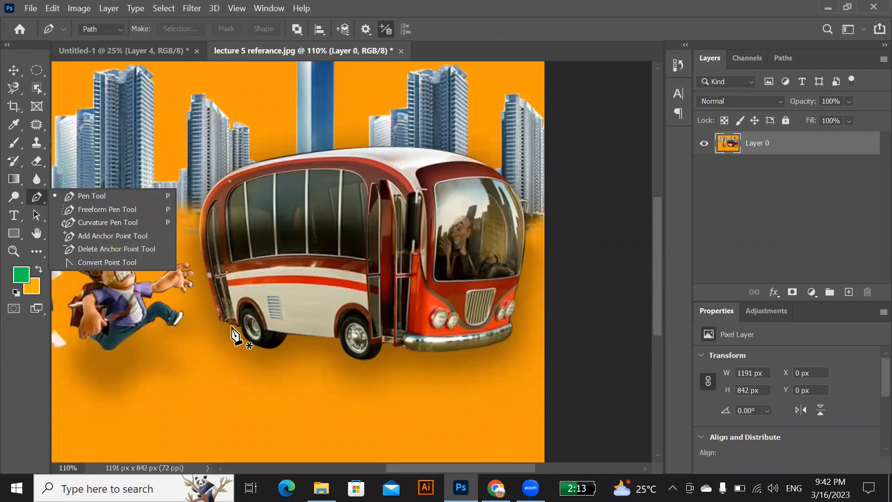
{"action": "scroll", "coordinate": [231, 327], "scroll_direction": "up", "scroll_amount": 2}
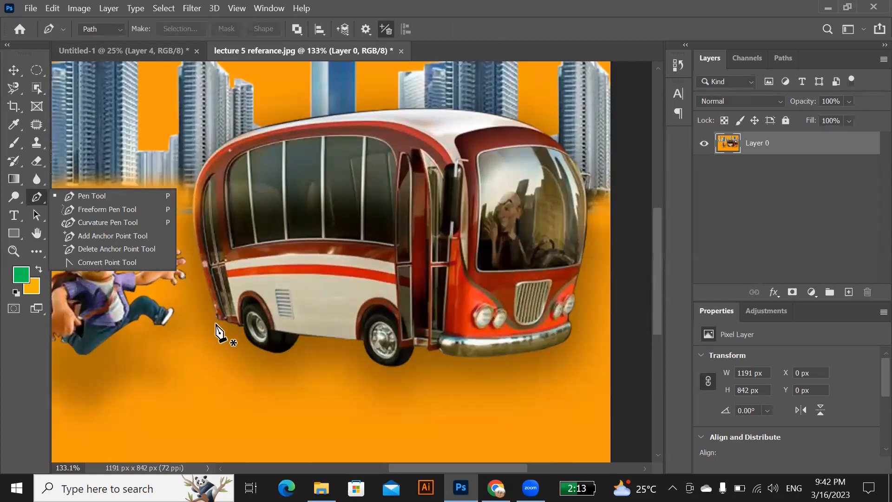
{"action": "left_click", "coordinate": [218, 320]}
{"action": "left_click", "coordinate": [216, 319]}
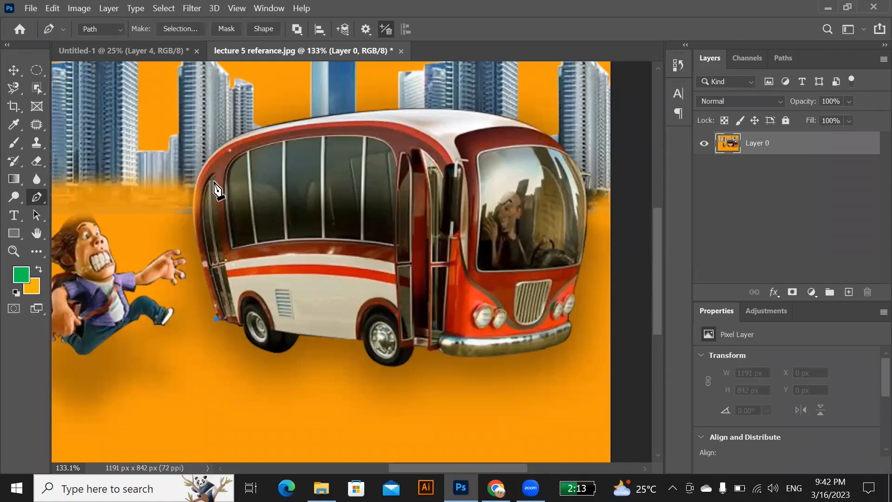
{"action": "left_click", "coordinate": [197, 242]}
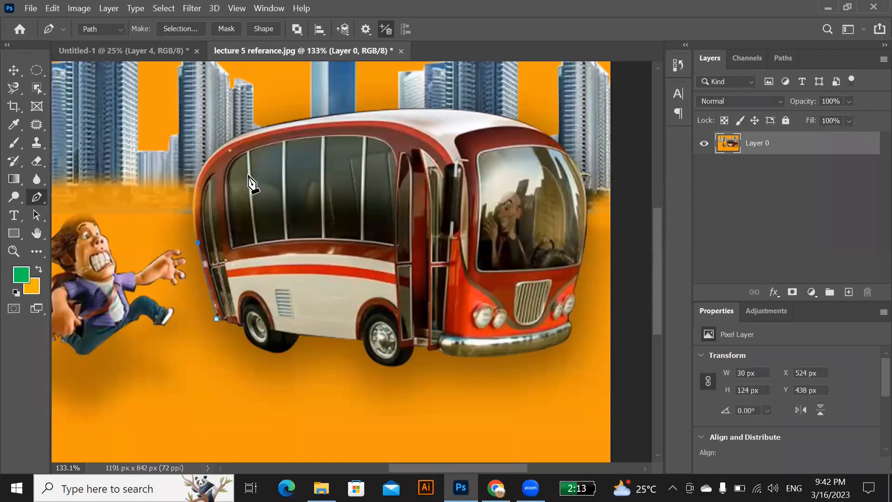
{"action": "left_click_drag", "start_coordinate": [253, 132], "coordinate": [339, 106]}
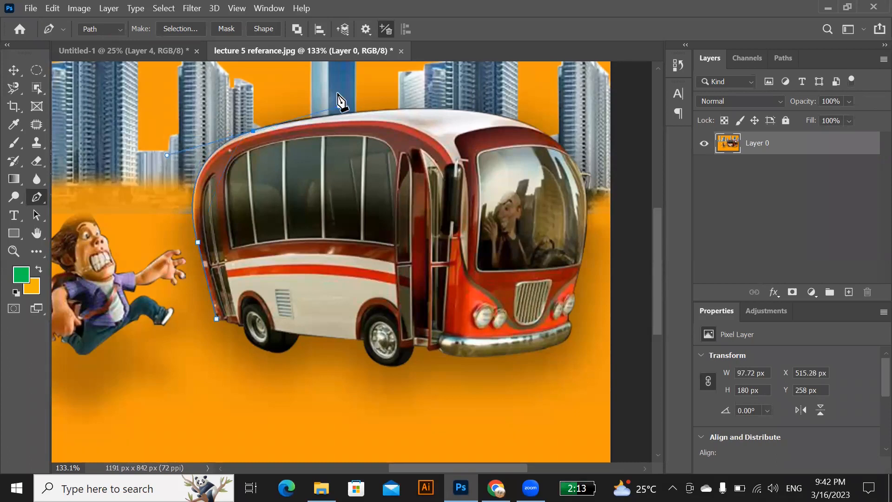
Continue the Pen path along the bus roof and down the windshield's upper curve to the side mirror.
{"action": "scroll", "coordinate": [317, 117], "scroll_direction": "up", "scroll_amount": 1}
{"action": "scroll", "coordinate": [318, 118], "scroll_direction": "up", "scroll_amount": 3}
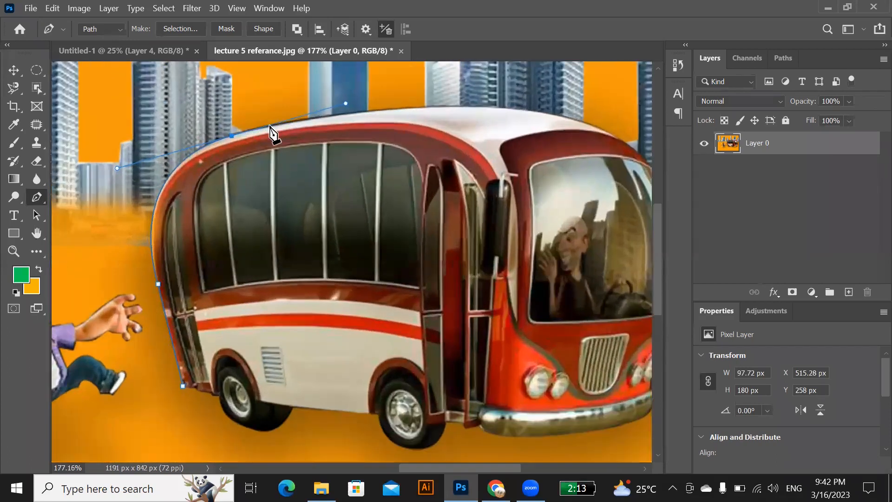
{"action": "scroll", "coordinate": [200, 148], "scroll_direction": "up", "scroll_amount": 1}
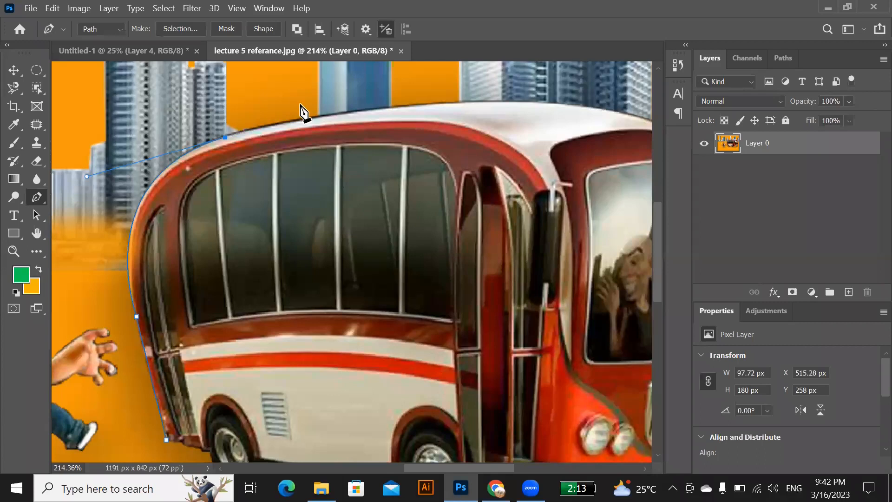
{"action": "scroll", "coordinate": [328, 147], "scroll_direction": "down", "scroll_amount": 5}
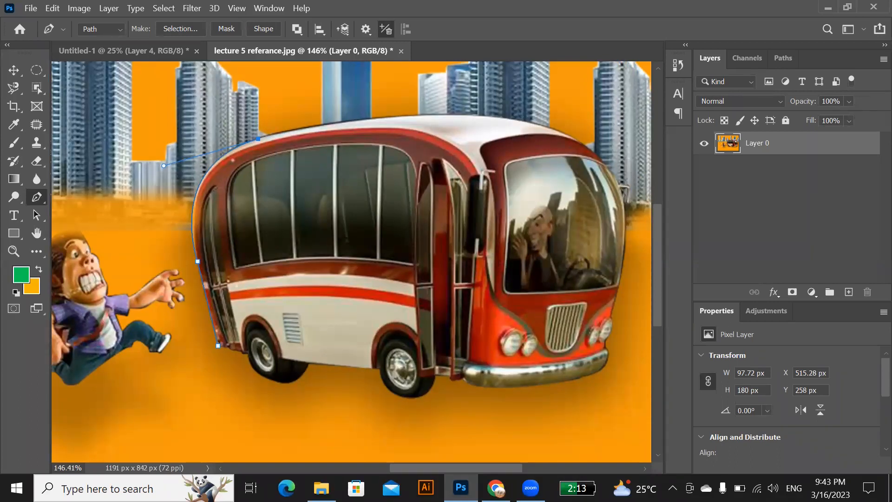
{"action": "left_click_drag", "start_coordinate": [453, 465], "coordinate": [461, 469]}
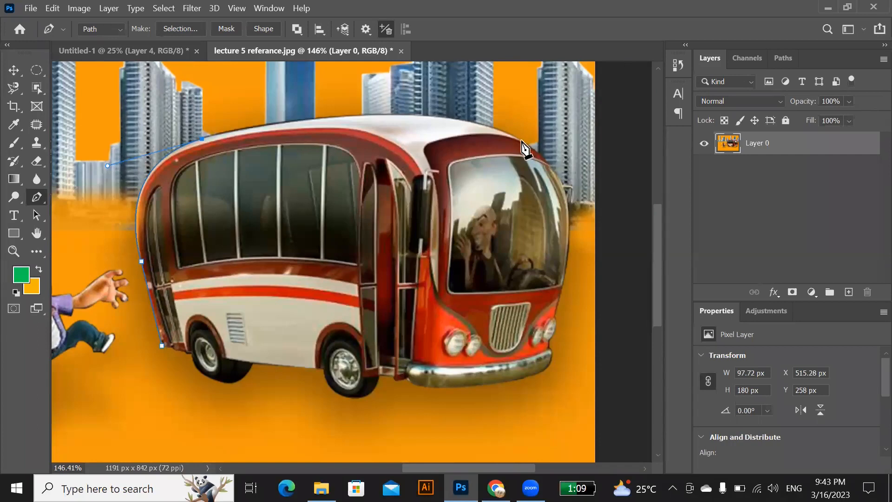
{"action": "left_click_drag", "start_coordinate": [521, 140], "coordinate": [610, 201]}
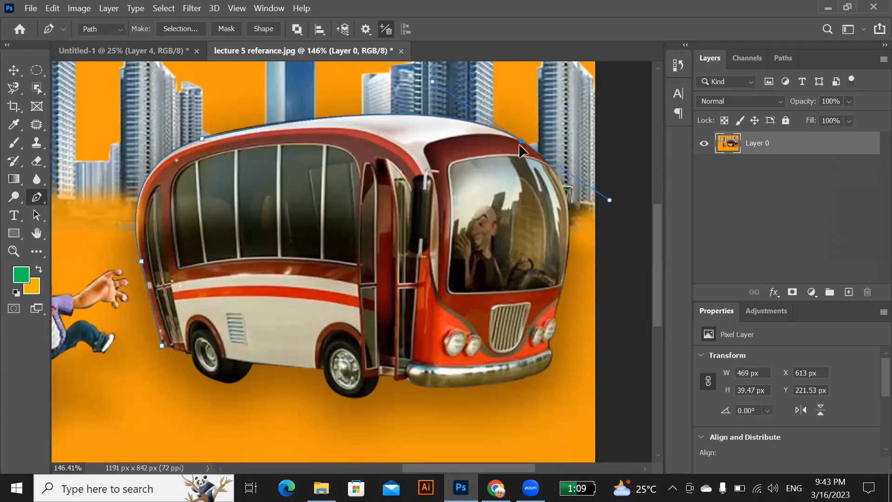
{"action": "left_click", "coordinate": [520, 142]}
{"action": "left_click_drag", "start_coordinate": [562, 184], "coordinate": [568, 208]}
{"action": "left_click", "coordinate": [564, 185], "text": "alt"}
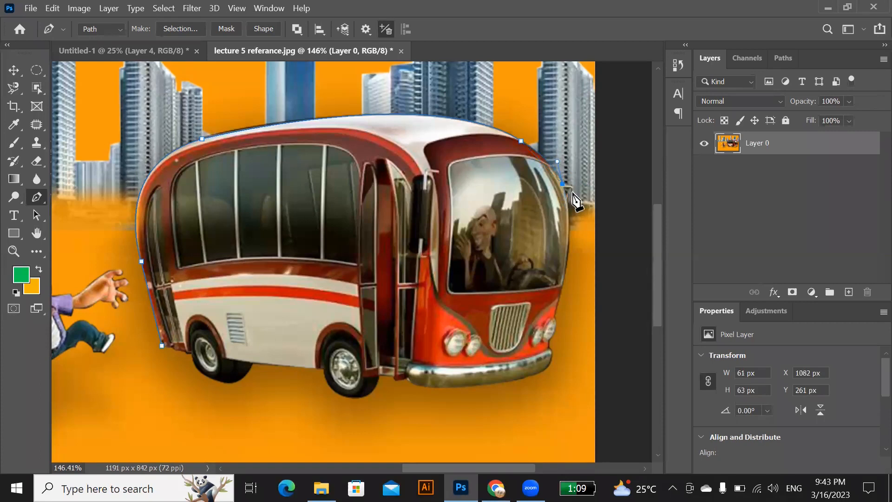
Trace the Pen path around the small side mirror at the windshield's outer edge.
{"action": "scroll", "coordinate": [558, 210], "scroll_direction": "up", "scroll_amount": 5}
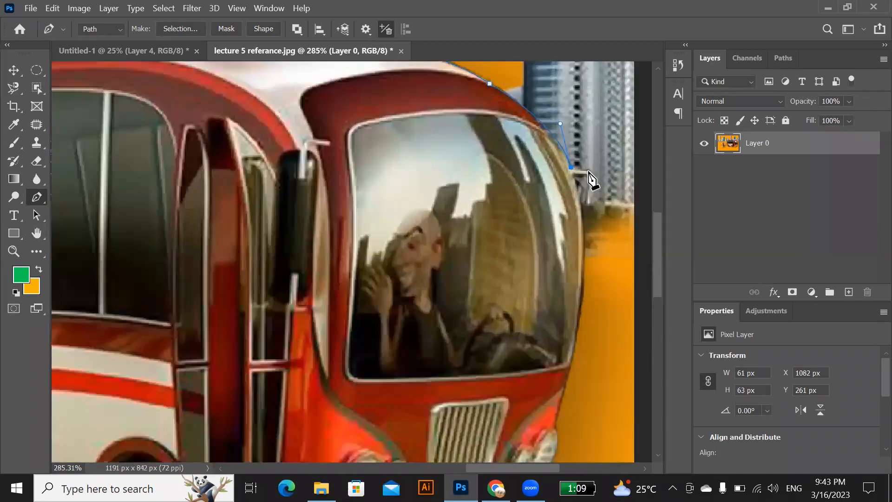
{"action": "left_click", "coordinate": [591, 172]}
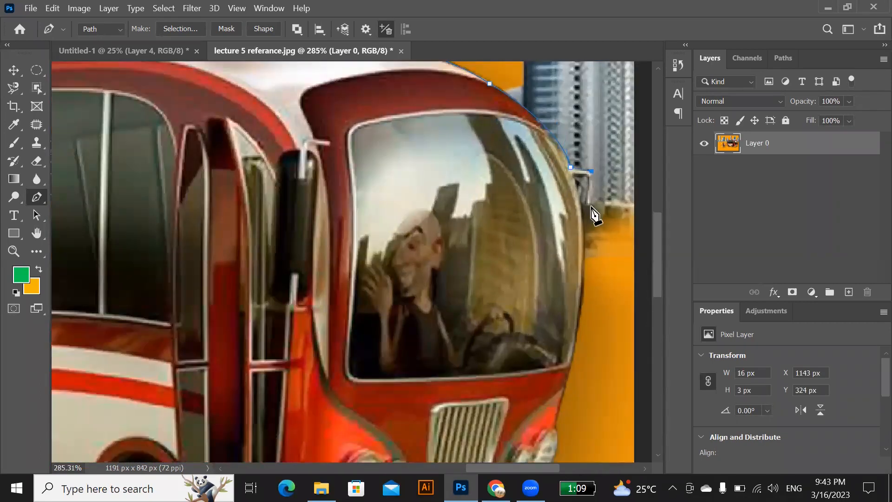
{"action": "left_click_drag", "start_coordinate": [590, 205], "coordinate": [591, 190]}
{"action": "left_click", "coordinate": [587, 197], "text": "alt"}
{"action": "left_click_drag", "start_coordinate": [577, 173], "coordinate": [579, 186]}
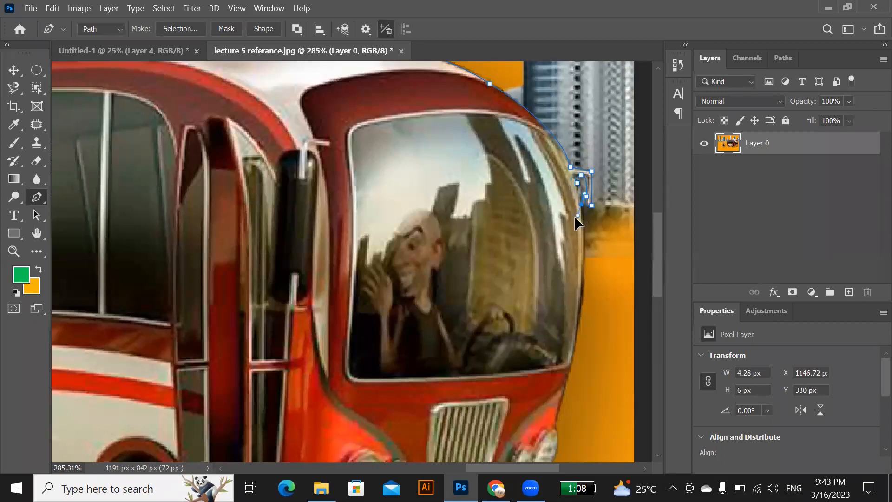
{"action": "left_click", "coordinate": [575, 217]}
Extend the Pen path down the bus's front edge from the mirror past the outer headlight.
{"action": "scroll", "coordinate": [567, 316], "scroll_direction": "down", "scroll_amount": 1}
{"action": "scroll", "coordinate": [567, 316], "scroll_direction": "down", "scroll_amount": 3}
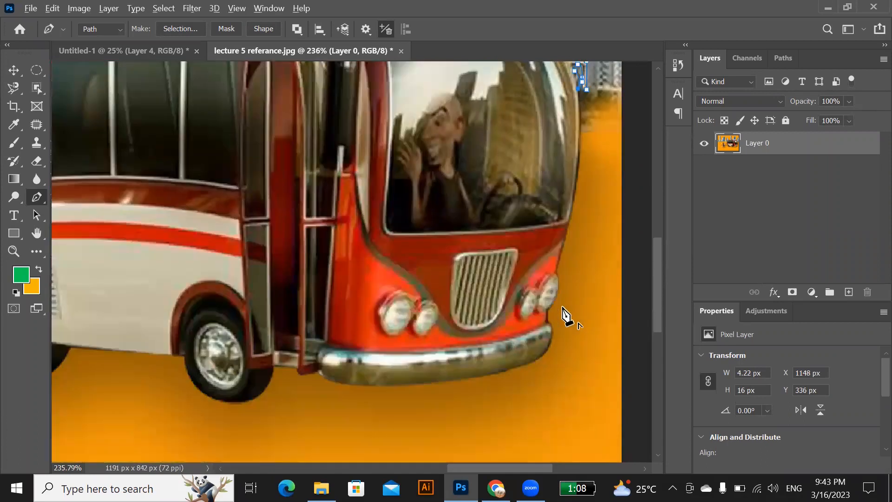
{"action": "scroll", "coordinate": [563, 308], "scroll_direction": "down", "scroll_amount": 1}
{"action": "left_click", "coordinate": [543, 316]}
{"action": "left_click_drag", "start_coordinate": [544, 316], "coordinate": [530, 349]}
{"action": "left_click", "coordinate": [558, 279], "text": "alt"}
{"action": "scroll", "coordinate": [560, 309], "scroll_direction": "down", "scroll_amount": 3}
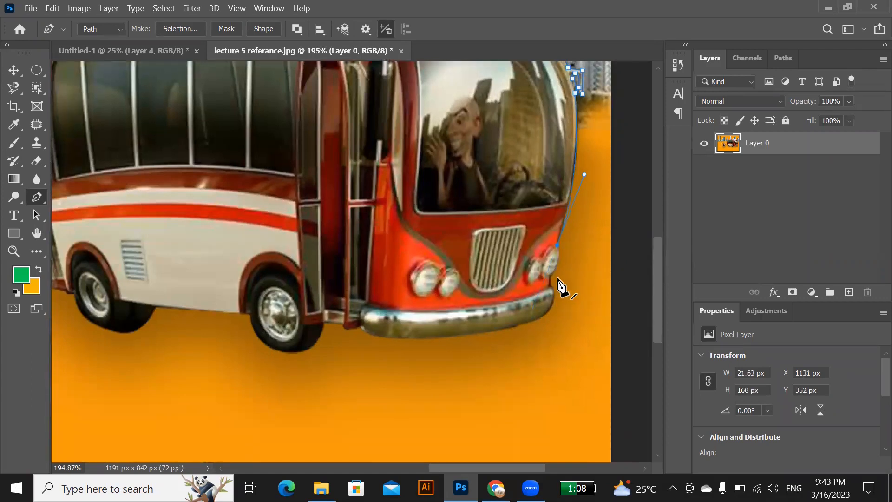
{"action": "left_click_drag", "start_coordinate": [552, 243], "coordinate": [538, 259]}
{"action": "left_click", "coordinate": [552, 243], "text": "alt"}
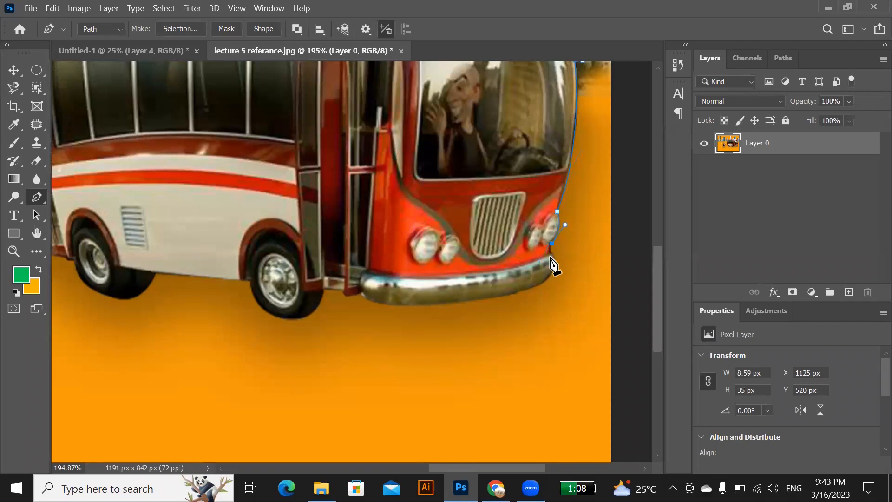
Trace the Pen path around the front bumper's outer end and along its underside to the door side.
{"action": "left_click", "coordinate": [551, 252]}
{"action": "left_click_drag", "start_coordinate": [544, 282], "coordinate": [528, 301]}
{"action": "left_click", "coordinate": [544, 282], "text": "alt"}
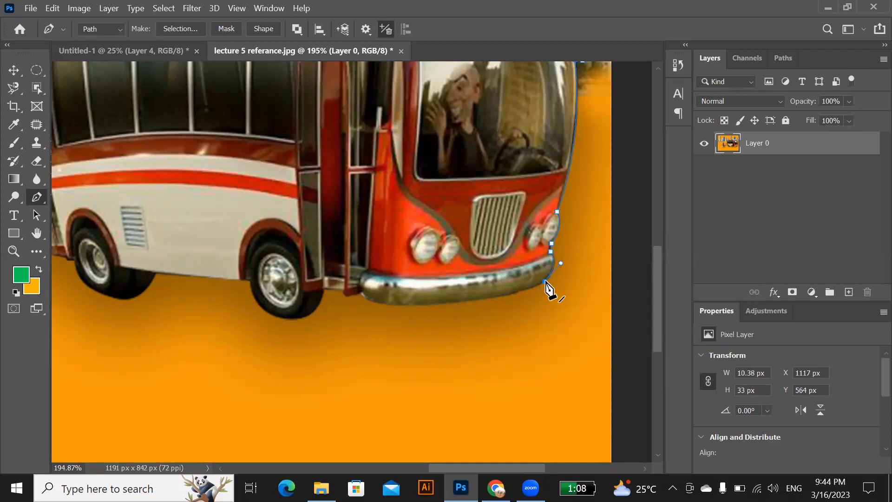
{"action": "left_click_drag", "start_coordinate": [403, 306], "coordinate": [282, 309]}
{"action": "left_click", "coordinate": [403, 307], "text": "alt"}
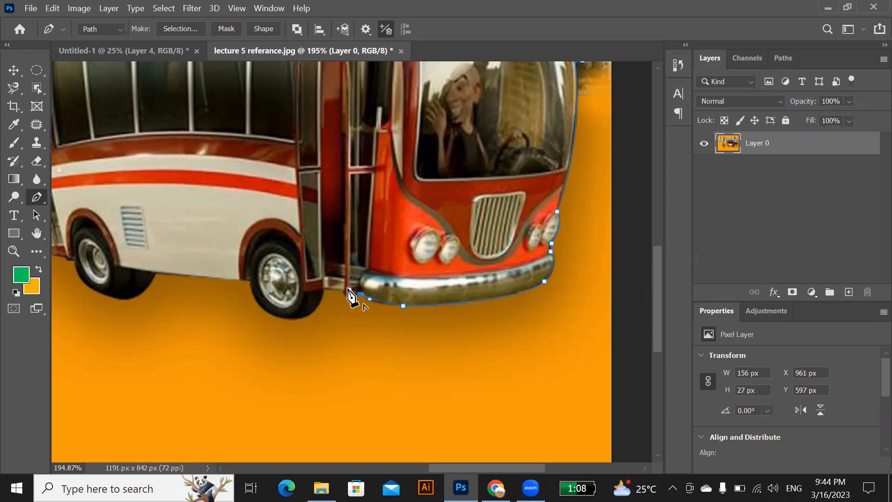
{"action": "left_click_drag", "start_coordinate": [359, 294], "coordinate": [379, 307]}
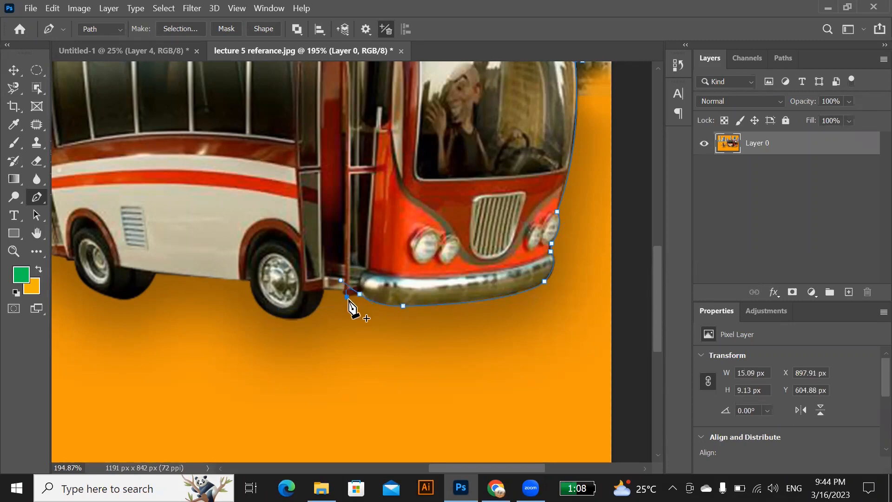
{"action": "left_click", "coordinate": [360, 295], "text": "alt"}
Continue the Pen path from the bumper along the underside of the bus door to the front wheel.
{"action": "left_click", "coordinate": [343, 293]}
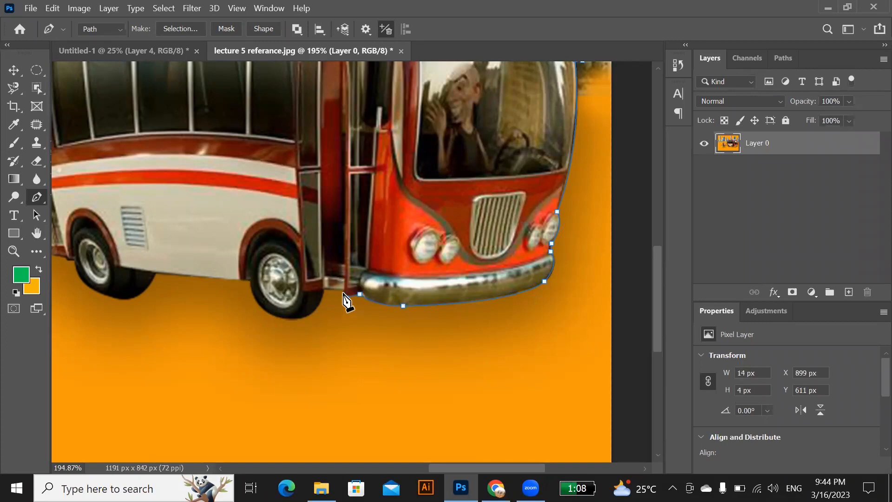
{"action": "left_click", "coordinate": [343, 293]}
{"action": "left_click", "coordinate": [325, 290]}
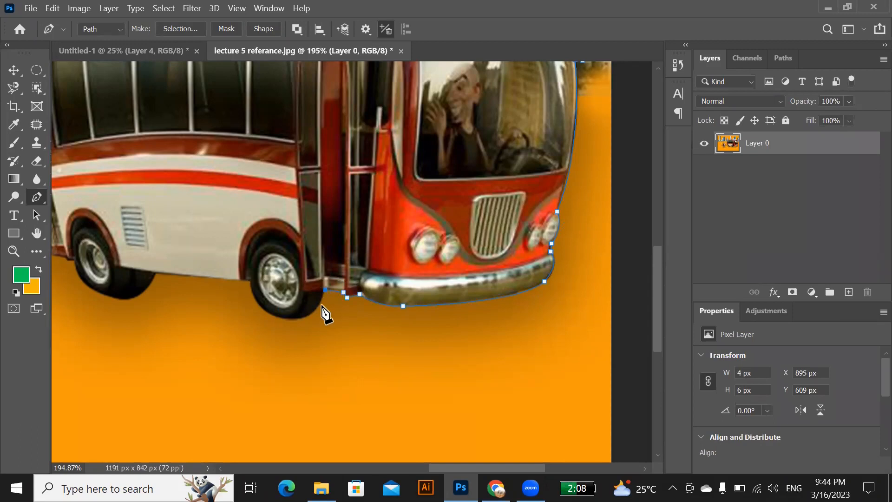
Trace the Pen path around the bottom of the front wheel up to the body's lower edge.
{"action": "left_click", "coordinate": [290, 321]}
{"action": "left_click_drag", "start_coordinate": [290, 321], "coordinate": [260, 321]}
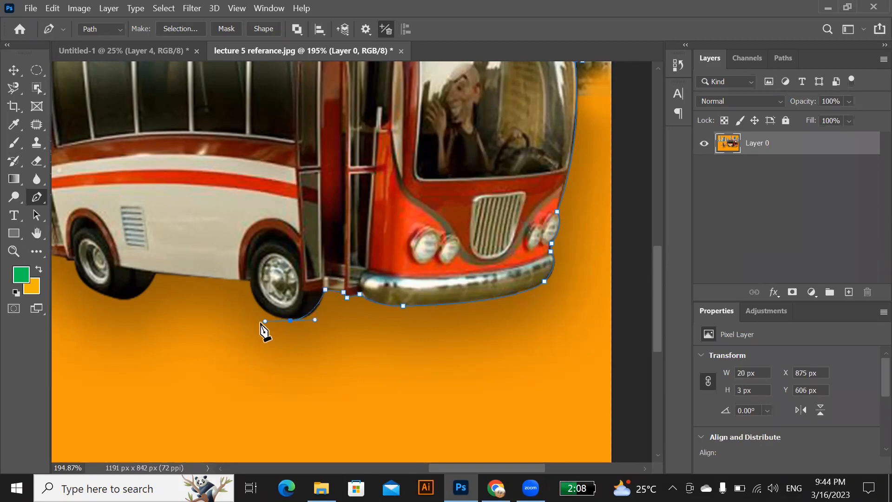
{"action": "left_click", "coordinate": [290, 321], "text": "alt"}
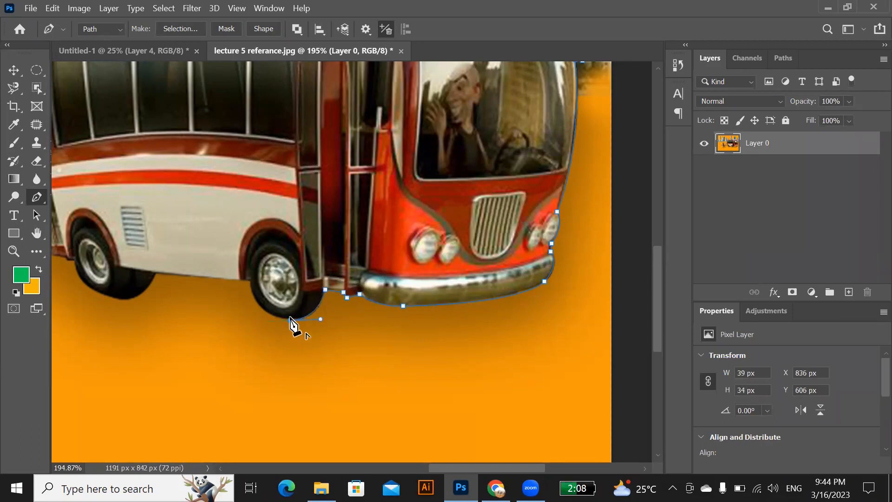
{"action": "left_click_drag", "start_coordinate": [251, 282], "coordinate": [247, 247]}
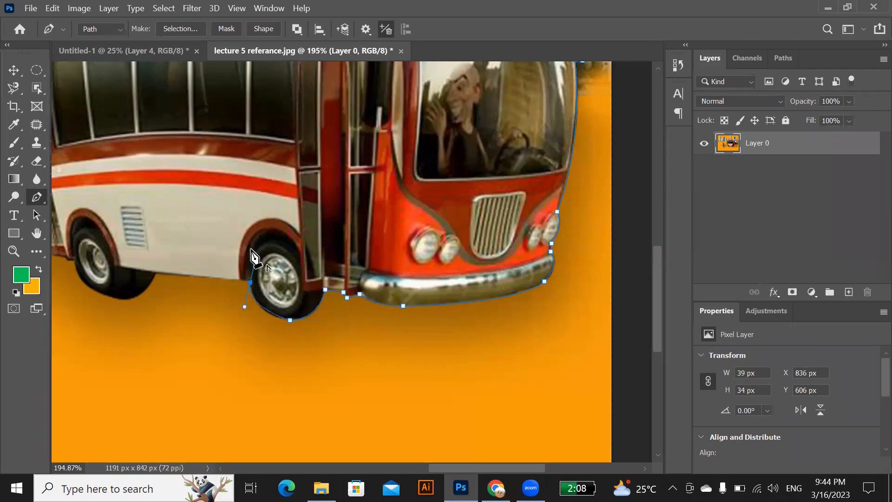
{"action": "left_click", "coordinate": [250, 282], "text": "alt"}
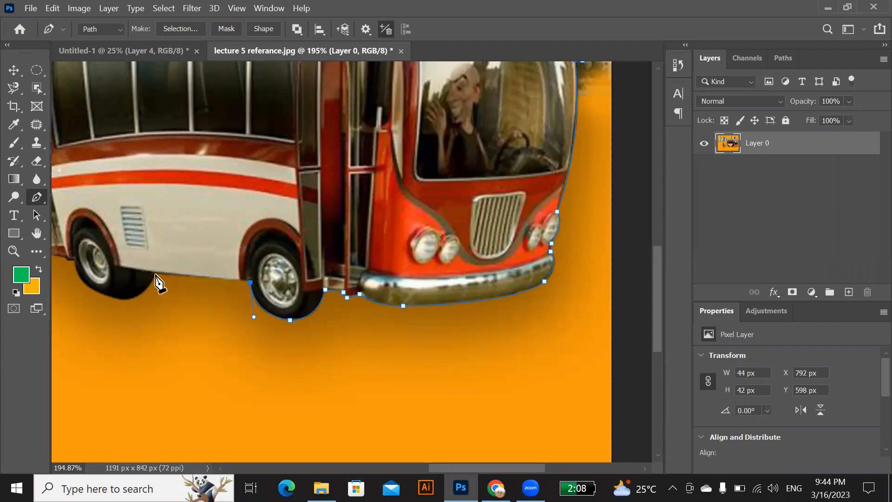
Extend the Pen path along the body's lower edge and around the bottom of the rear wheel.
{"action": "left_click", "coordinate": [156, 273]}
{"action": "left_click_drag", "start_coordinate": [117, 298], "coordinate": [93, 295]}
{"action": "left_click", "coordinate": [116, 299], "text": "alt"}
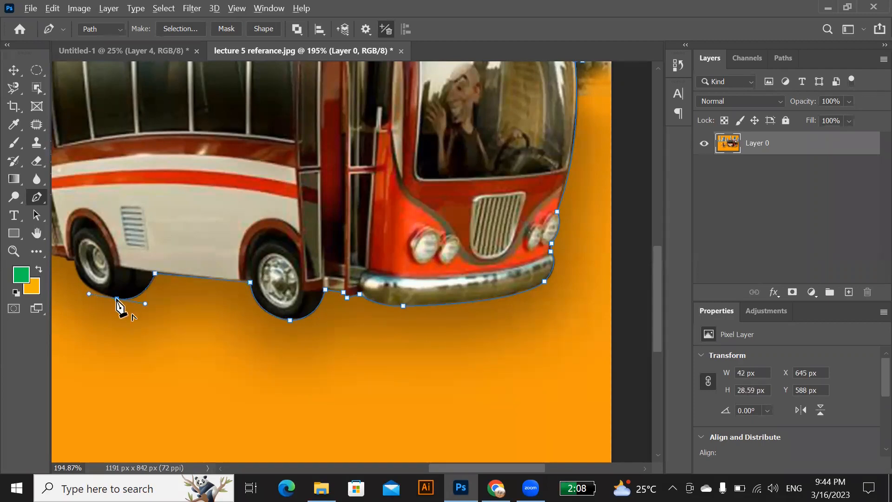
{"action": "left_click_drag", "start_coordinate": [456, 468], "coordinate": [426, 466]}
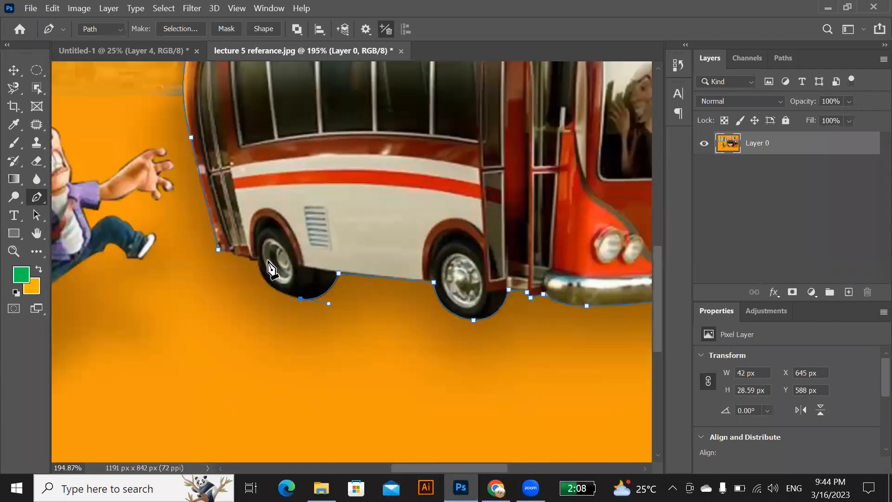
{"action": "left_click_drag", "start_coordinate": [268, 260], "coordinate": [268, 229]}
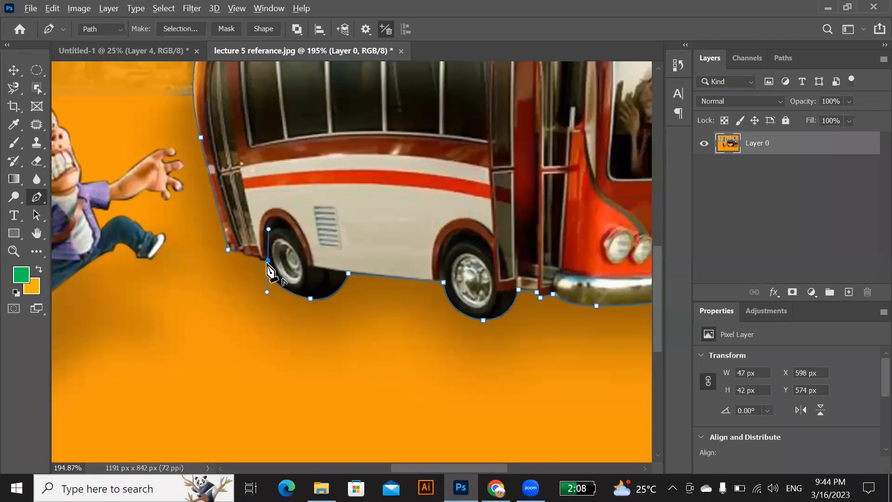
{"action": "left_click", "coordinate": [267, 261], "text": "alt"}
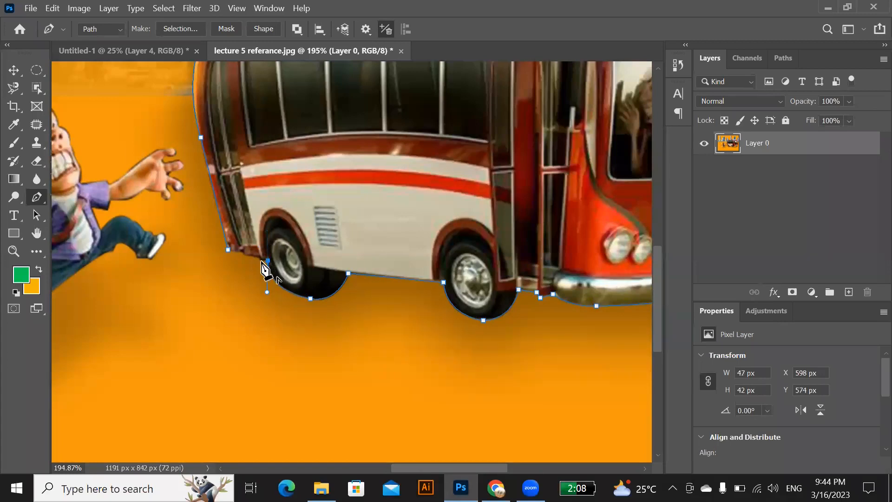
Trace the short lower edge behind the rear wheel and close the Pen path at its starting point.
{"action": "left_click", "coordinate": [262, 263], "text": "alt"}
{"action": "left_click", "coordinate": [259, 258]}
{"action": "left_click", "coordinate": [245, 254]}
{"action": "left_click", "coordinate": [229, 251]}
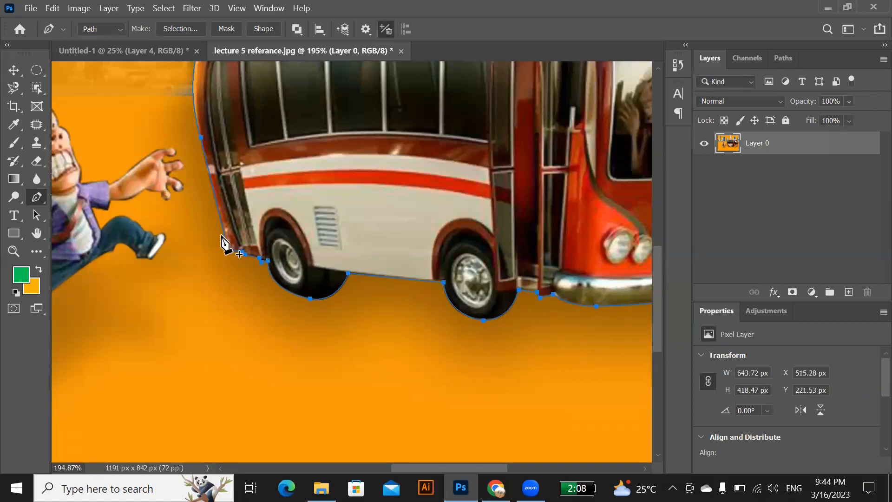
Convert the closed bus path into a selection and copy the selected bus to a new layer.
{"action": "scroll", "coordinate": [334, 233], "scroll_direction": "down", "scroll_amount": 5}
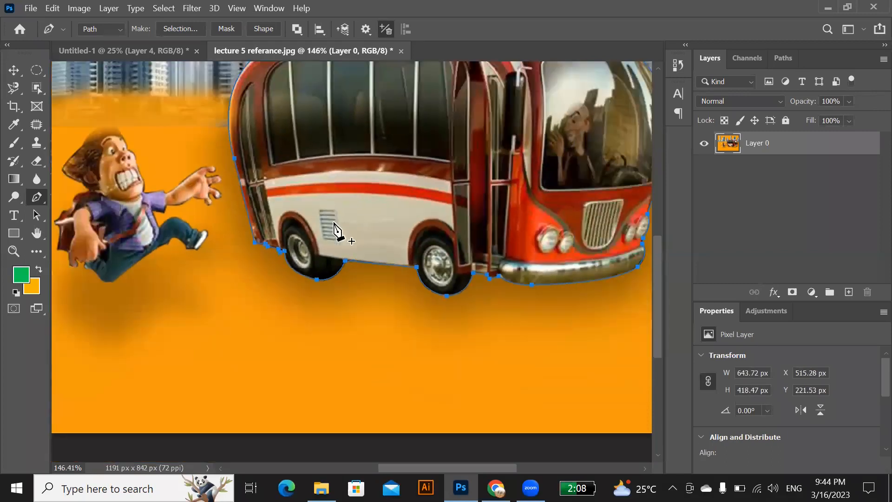
{"action": "scroll", "coordinate": [376, 225], "scroll_direction": "up", "scroll_amount": 2}
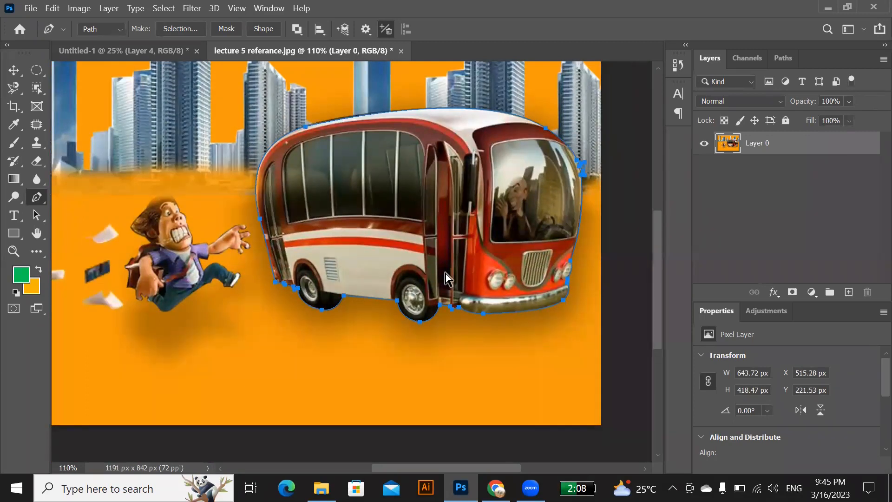
{"action": "key", "text": "ctrl+Return"}
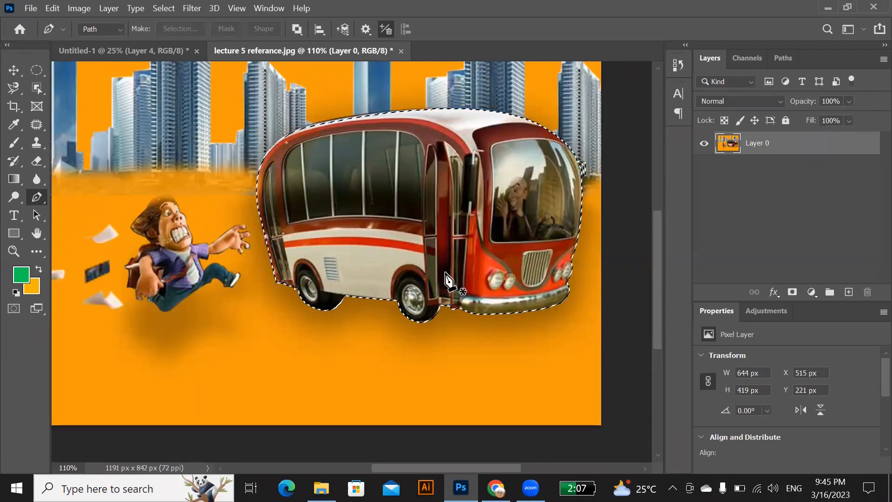
{"action": "left_click", "coordinate": [12, 72]}
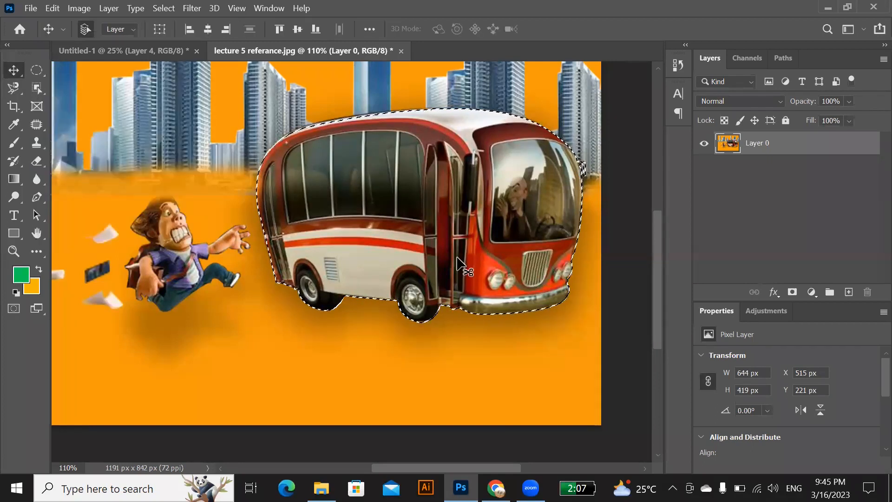
{"action": "key", "text": "ctrl+j"}
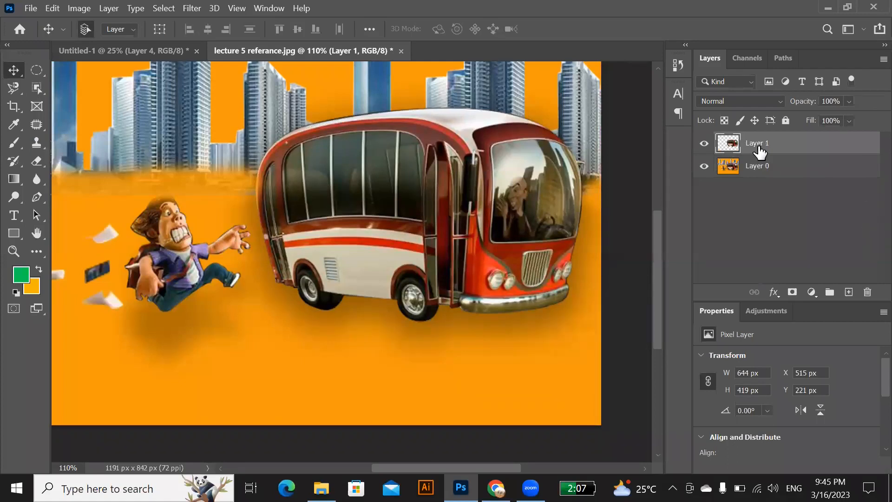
Create a new document from the A4 print preset, 210 x 297 mm, with a resolution of 150 pixels/inch.
{"action": "left_click", "coordinate": [30, 8]}
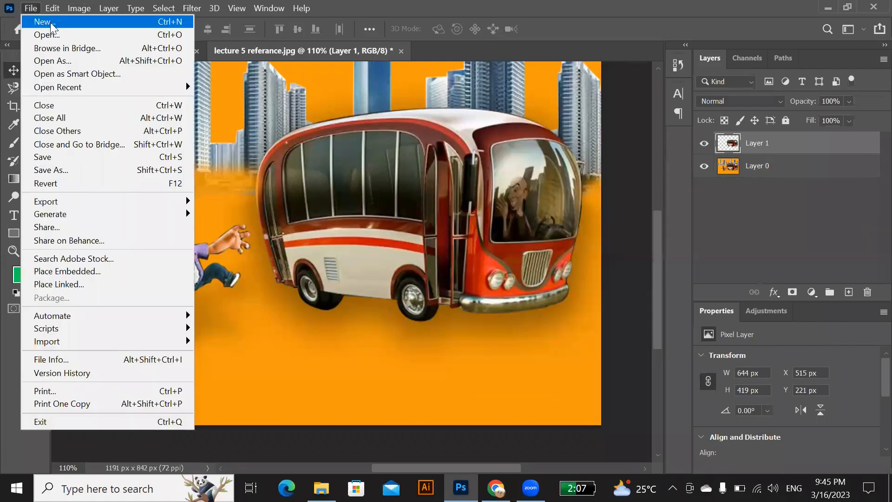
{"action": "left_click", "coordinate": [51, 26]}
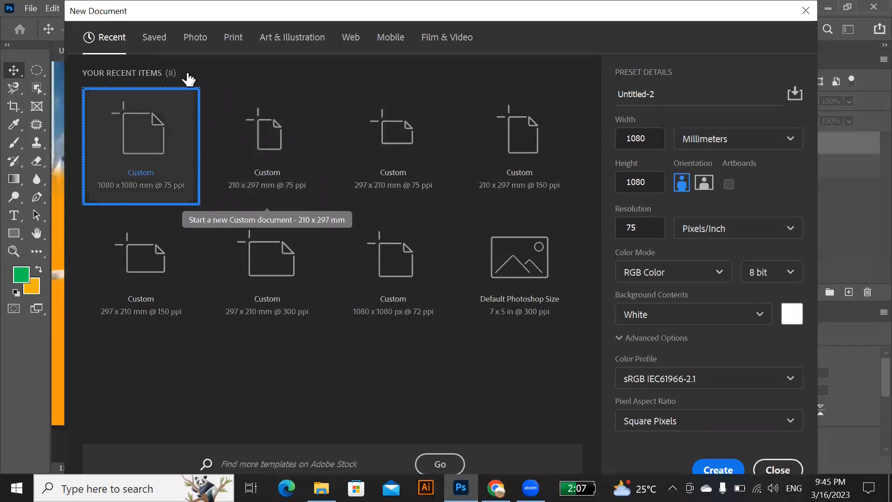
{"action": "left_click", "coordinate": [241, 42]}
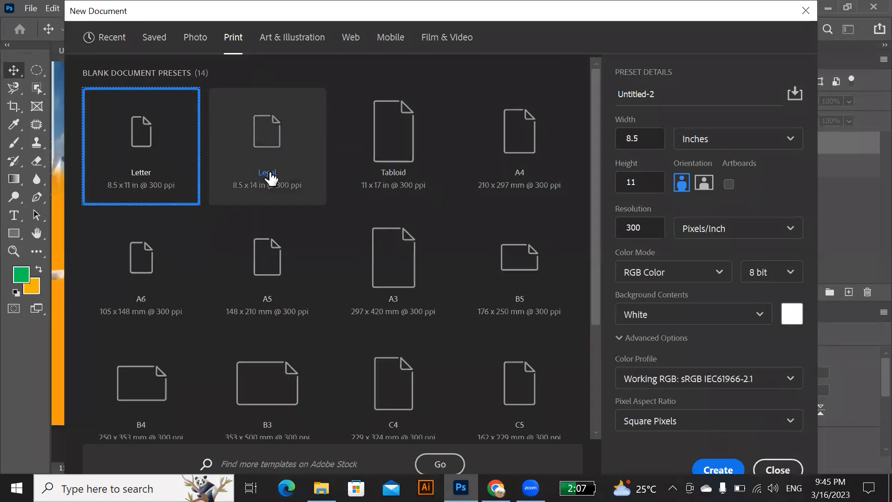
{"action": "left_click", "coordinate": [495, 154]}
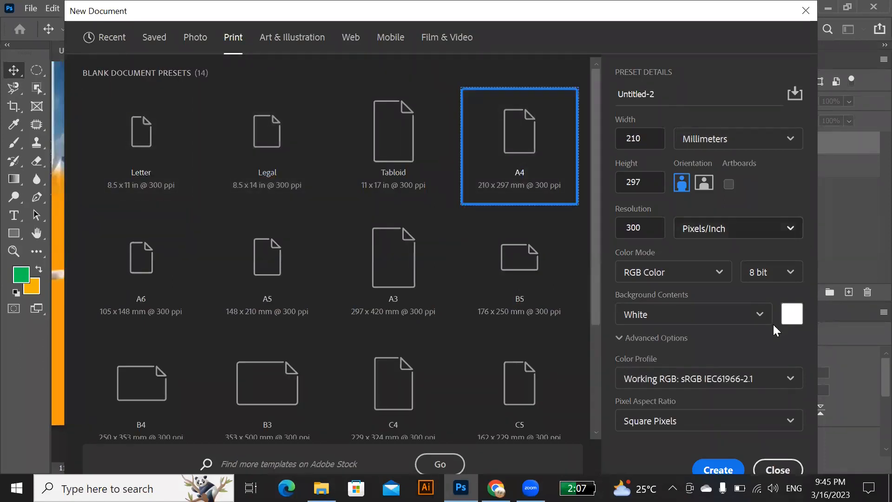
{"action": "left_click", "coordinate": [647, 228]}
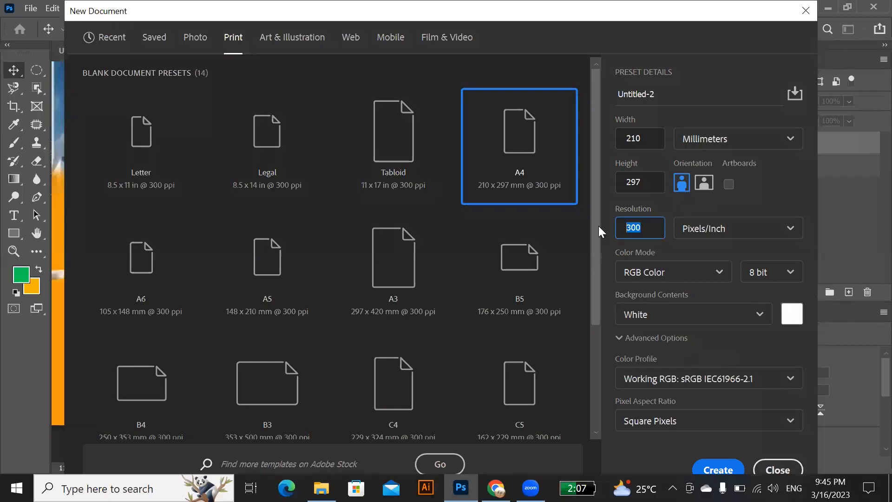
{"action": "type", "text": "150"}
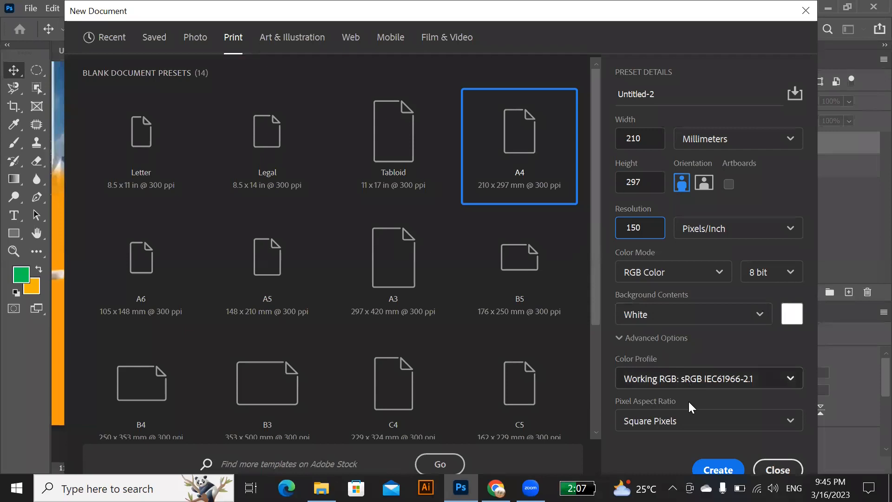
{"action": "left_click", "coordinate": [623, 411]}
{"action": "key", "text": "Return"}
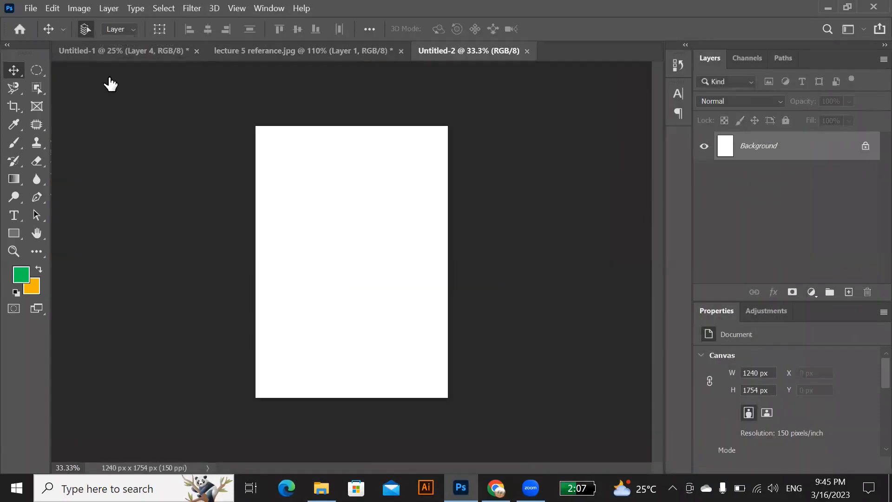
Copy the cut-out bus layer from lecture 5 referance.jpg onto the upper part of the new A4 page.
{"action": "left_click", "coordinate": [267, 50]}
{"action": "left_click_drag", "start_coordinate": [484, 279], "coordinate": [370, 220]}
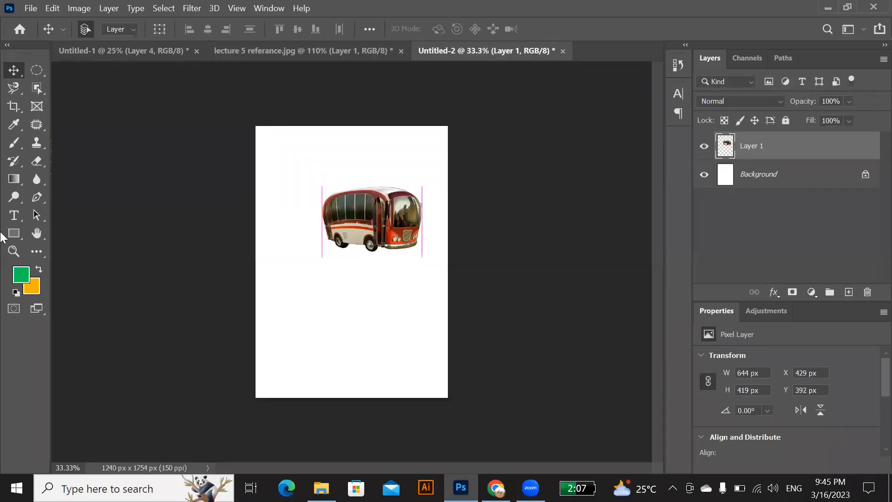
Draw a rectangle shape about 1396 x 1873 px covering the whole A4 page.
{"action": "left_click", "coordinate": [14, 236]}
{"action": "left_click", "coordinate": [105, 232]}
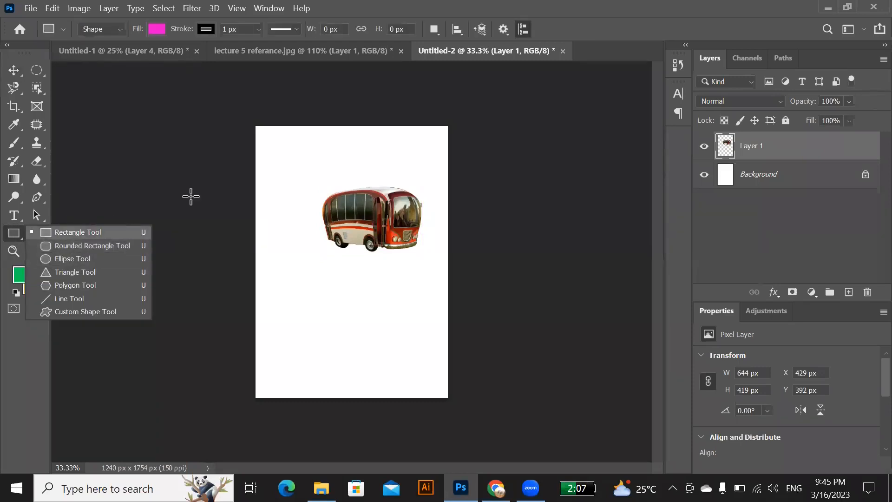
{"action": "left_click_drag", "start_coordinate": [243, 117], "coordinate": [459, 405]}
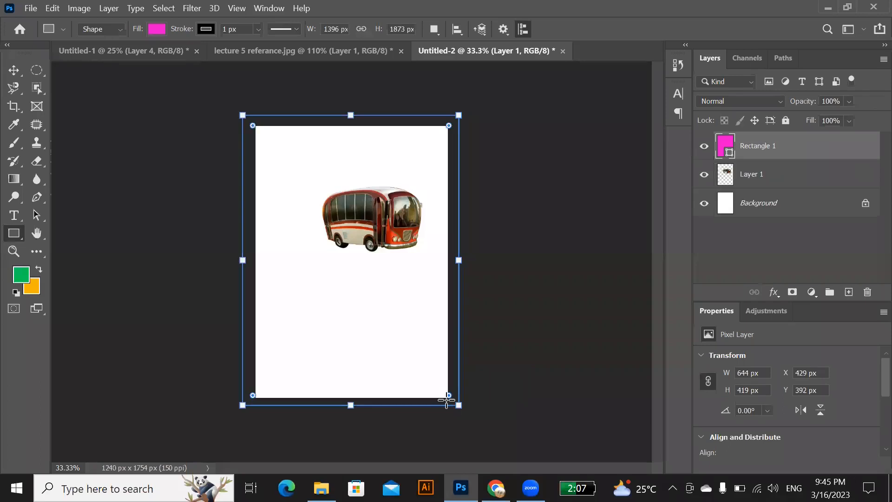
Set the foreground color to black, fill the rectangle with it, and move the rectangle layer below the bus layer.
{"action": "left_click", "coordinate": [21, 276]}
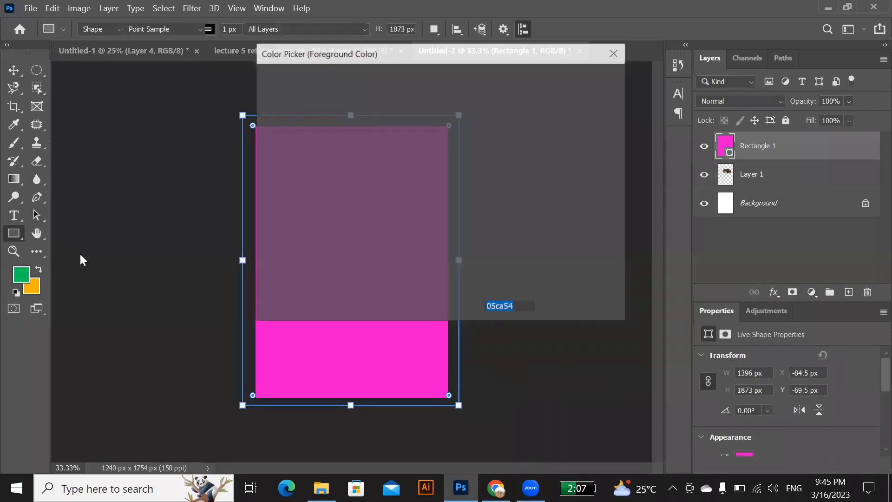
{"action": "left_click_drag", "start_coordinate": [415, 247], "coordinate": [431, 262]}
{"action": "left_click", "coordinate": [565, 84]}
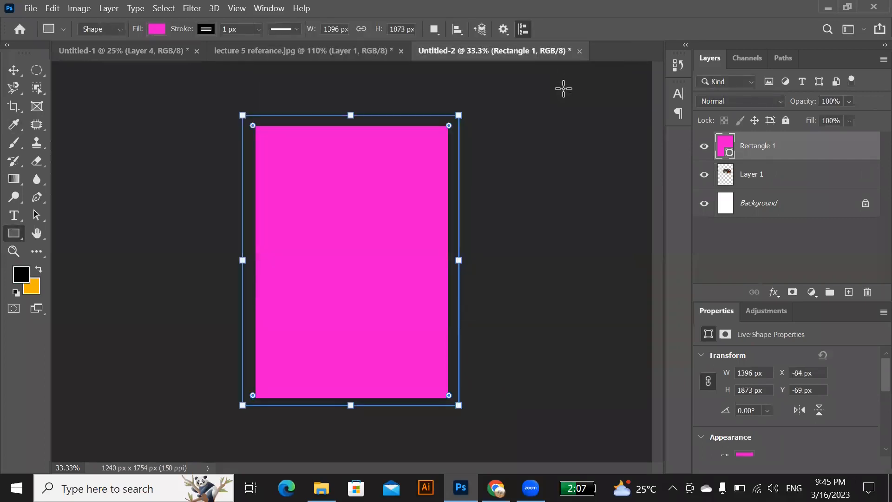
{"action": "key", "text": "alt+BackSpace"}
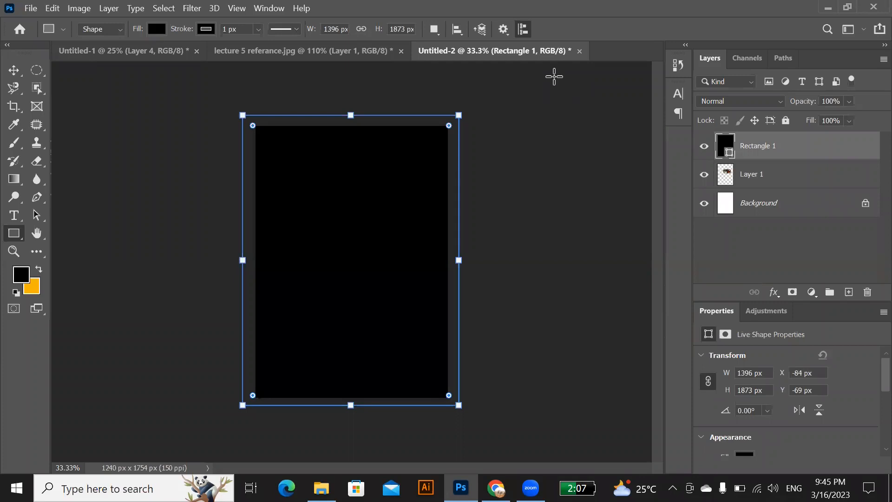
{"action": "key", "text": "ctrl+bracketleft"}
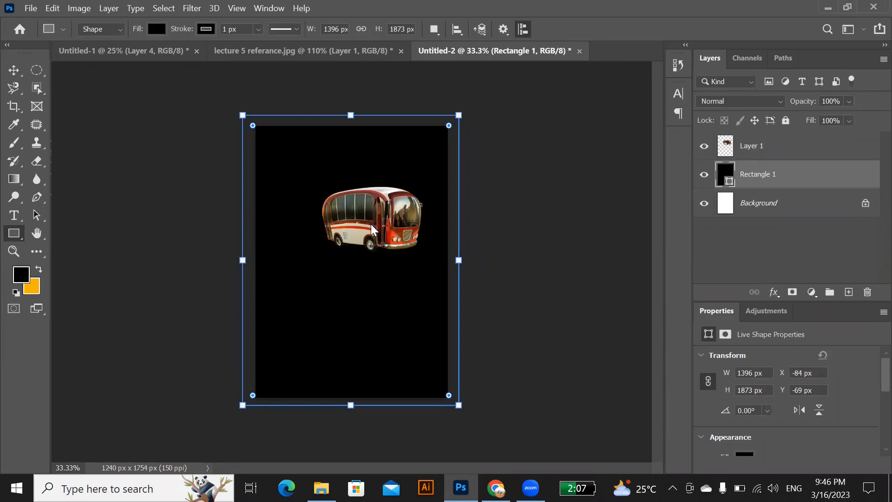
Scale the bus layer to about 117.44% and shift it slightly down and left on the black page.
{"action": "left_click", "coordinate": [13, 70]}
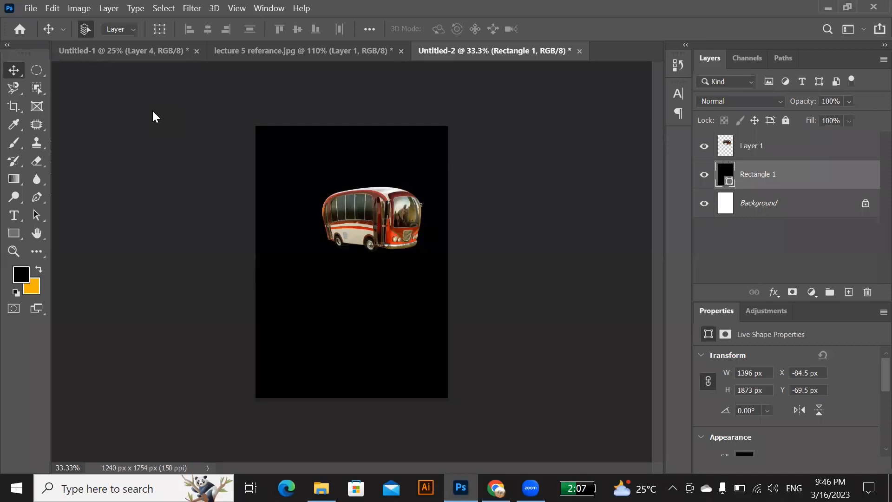
{"action": "left_click", "coordinate": [384, 218]}
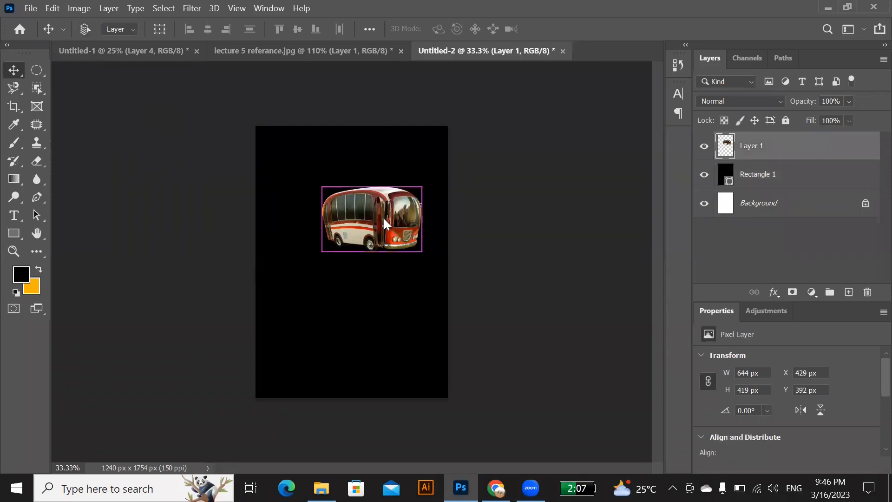
{"action": "key", "text": "ctrl+t"}
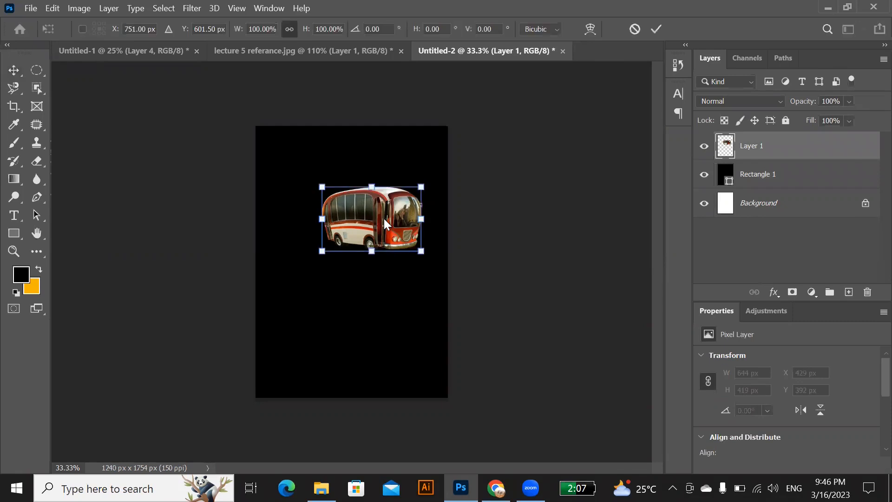
{"action": "left_click_drag", "start_coordinate": [421, 187], "coordinate": [440, 176]}
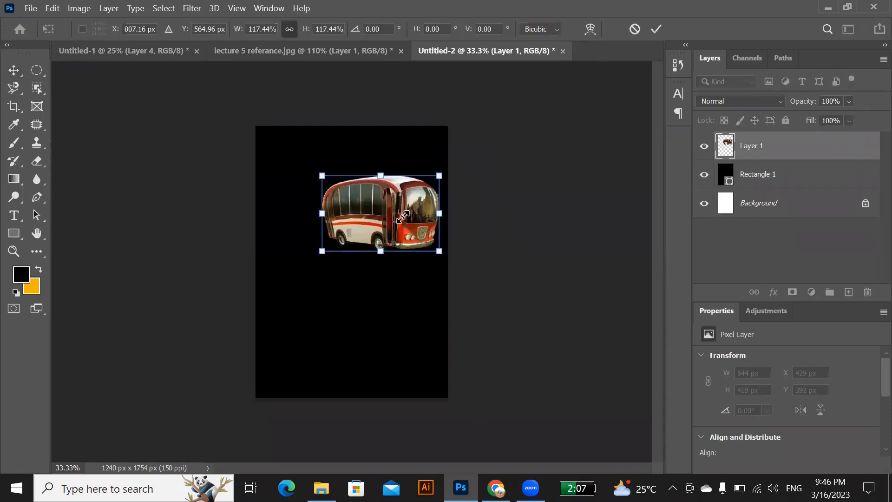
{"action": "left_click_drag", "start_coordinate": [403, 216], "coordinate": [390, 234]}
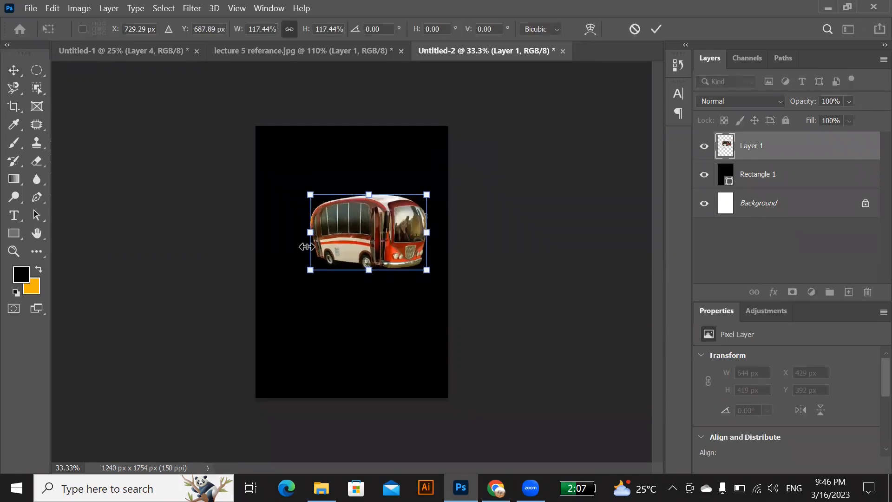
{"action": "key", "text": "Return"}
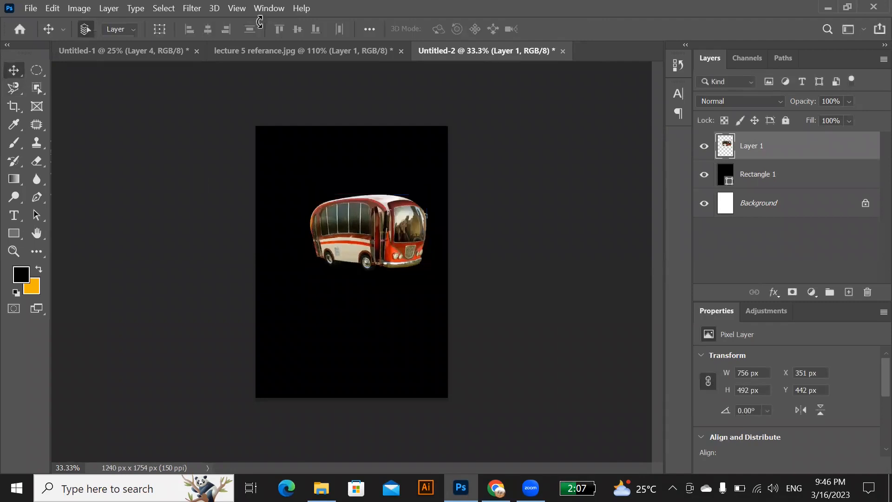
Switch to lecture 5 referance.jpg and start a Pen tool path at the back of the running man's neck.
{"action": "left_click", "coordinate": [290, 50]}
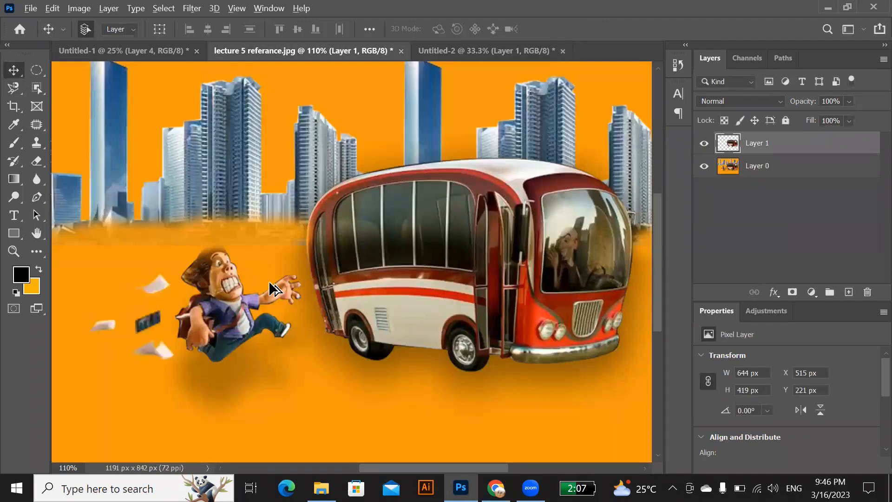
{"action": "scroll", "coordinate": [268, 281], "scroll_direction": "up", "scroll_amount": 3}
{"action": "scroll", "coordinate": [226, 319], "scroll_direction": "up", "scroll_amount": 1}
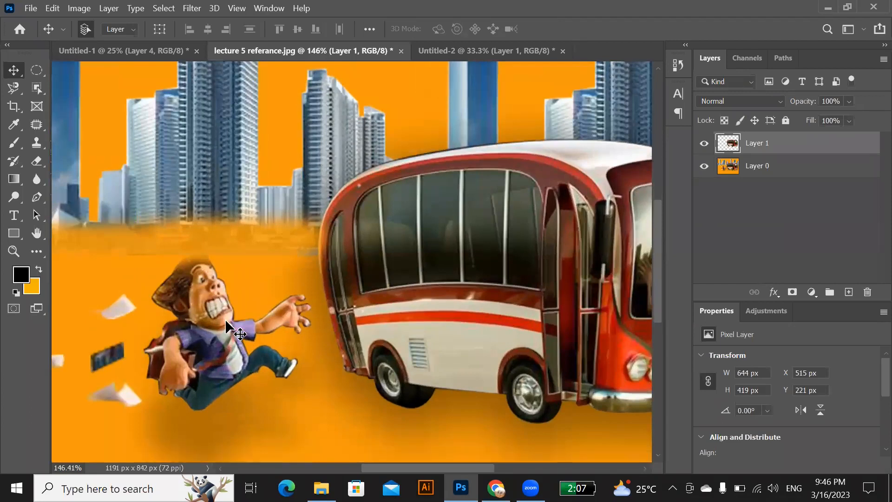
{"action": "scroll", "coordinate": [225, 319], "scroll_direction": "down", "scroll_amount": 3}
{"action": "left_click", "coordinate": [37, 197]}
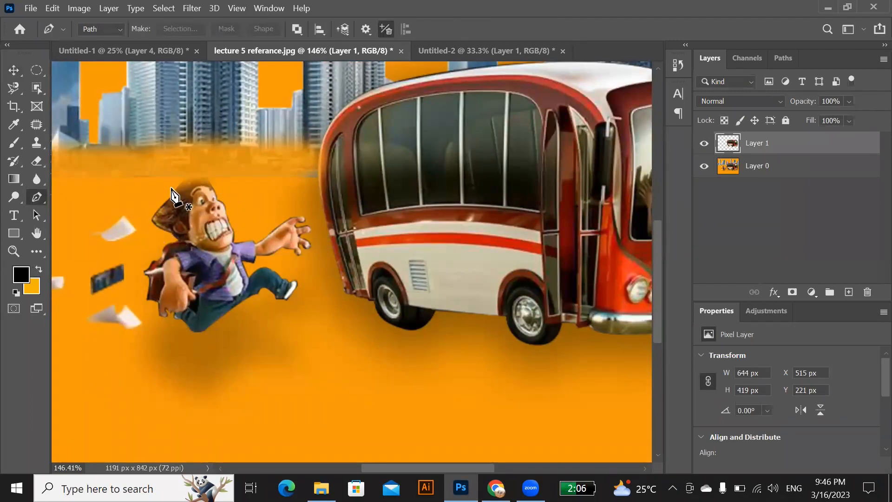
{"action": "left_click", "coordinate": [178, 241]}
{"action": "scroll", "coordinate": [179, 241], "scroll_direction": "up", "scroll_amount": 1}
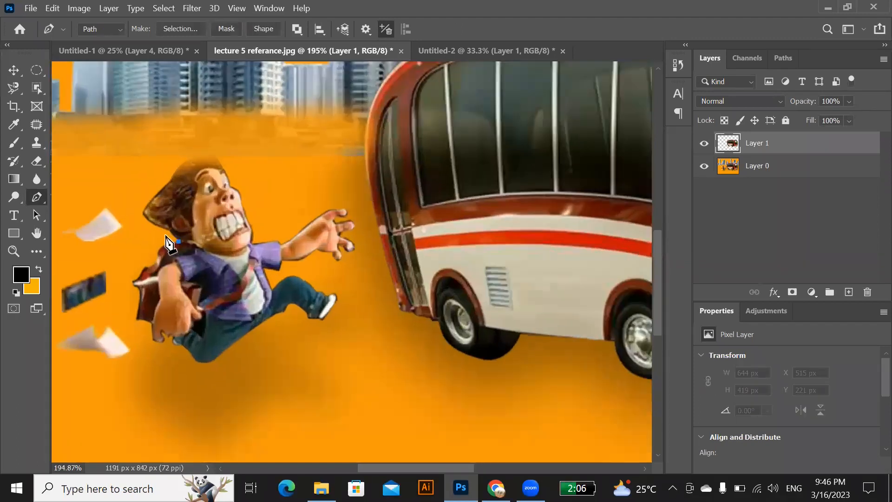
Trace the Pen path around the back of the man's hair up to the top of his head.
{"action": "left_click_drag", "start_coordinate": [171, 231], "coordinate": [173, 234]}
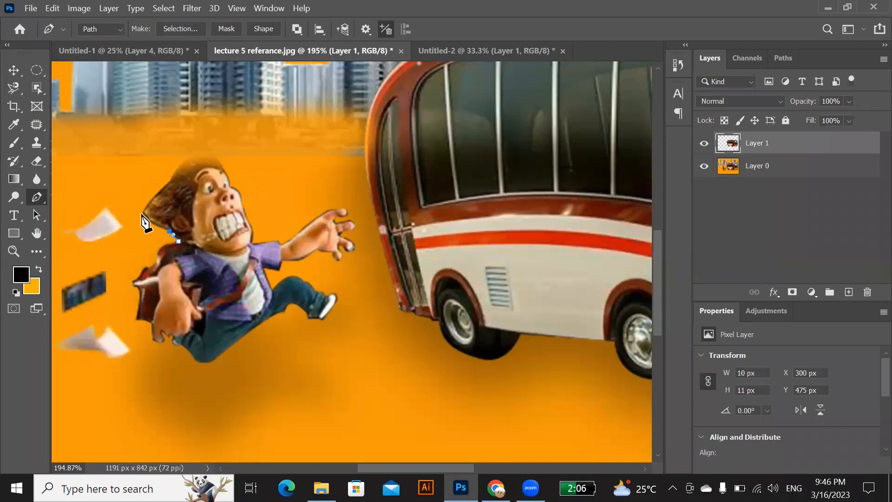
{"action": "left_click_drag", "start_coordinate": [141, 207], "coordinate": [143, 216]}
{"action": "left_click_drag", "start_coordinate": [173, 182], "coordinate": [185, 181]}
{"action": "left_click", "coordinate": [173, 182], "text": "alt"}
{"action": "left_click_drag", "start_coordinate": [215, 156], "coordinate": [245, 164]}
{"action": "left_click", "coordinate": [214, 157], "text": "alt"}
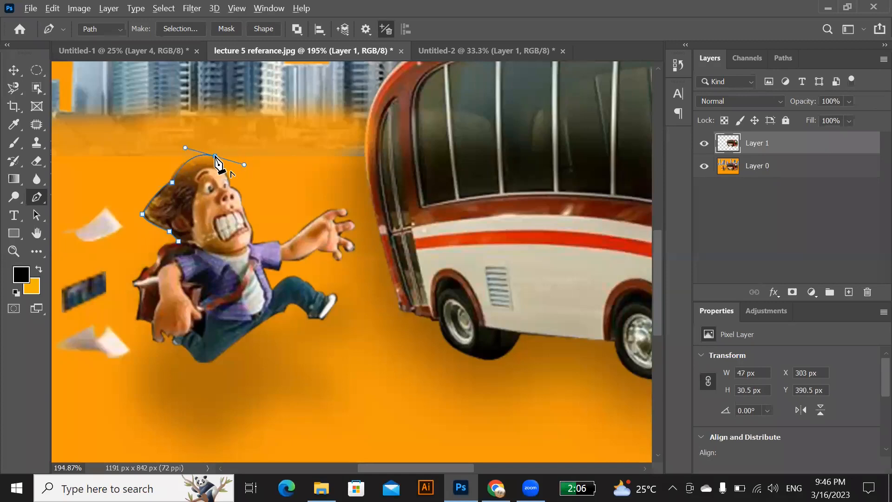
Continue the Pen path down the man's forehead, nose and mouth to his jaw.
{"action": "left_click_drag", "start_coordinate": [227, 195], "coordinate": [228, 198]}
{"action": "left_click", "coordinate": [231, 188], "text": "alt"}
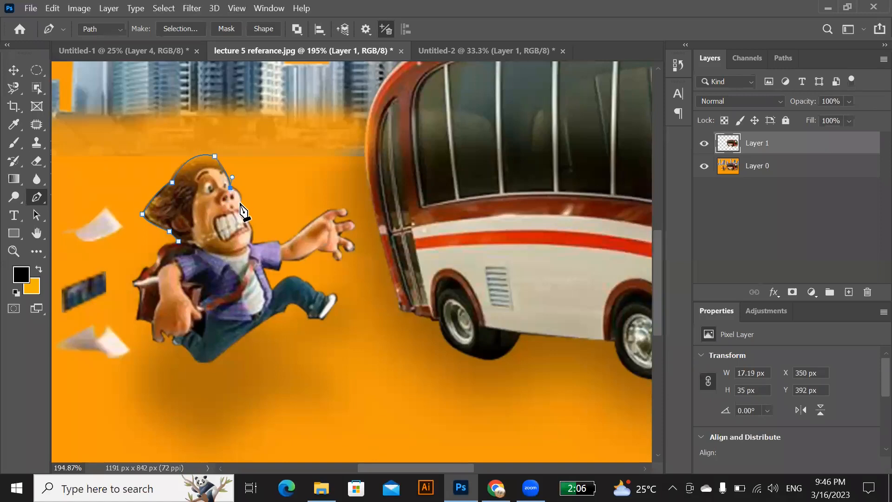
{"action": "left_click_drag", "start_coordinate": [241, 211], "coordinate": [238, 220]}
{"action": "left_click", "coordinate": [240, 202], "text": "alt"}
{"action": "left_click", "coordinate": [246, 214]}
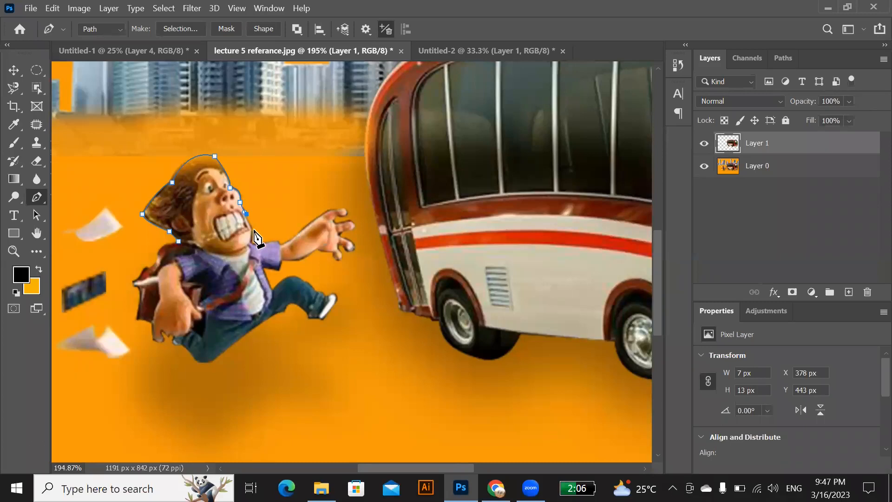
{"action": "left_click", "coordinate": [253, 230]}
Extend the Pen path along the shoulder, sleeve edge and upper side of the outstretched arm to the uppermost fingertip.
{"action": "left_click", "coordinate": [279, 242]}
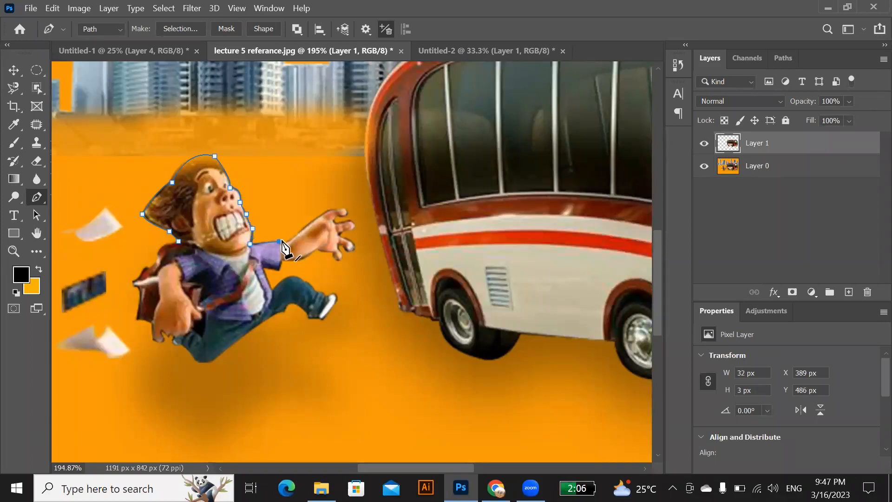
{"action": "left_click", "coordinate": [280, 244]}
{"action": "left_click_drag", "start_coordinate": [309, 219], "coordinate": [310, 221]}
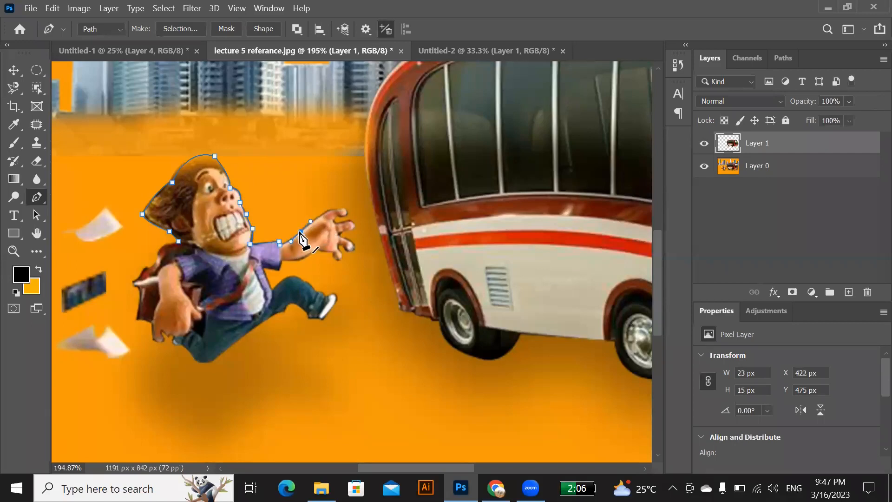
{"action": "left_click", "coordinate": [301, 232], "text": "alt"}
{"action": "left_click", "coordinate": [328, 211]}
{"action": "left_click", "coordinate": [344, 210]}
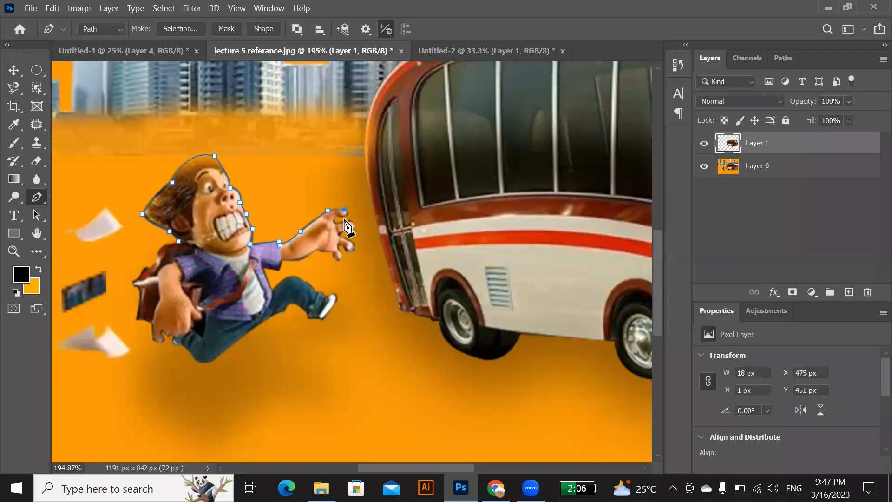
Outline the upper fingers of the outstretched hand, including the gaps between them, with the Pen path.
{"action": "left_click_drag", "start_coordinate": [330, 217], "coordinate": [331, 216]}
{"action": "left_click", "coordinate": [342, 215], "text": "alt"}
{"action": "left_click", "coordinate": [341, 224], "text": "alt"}
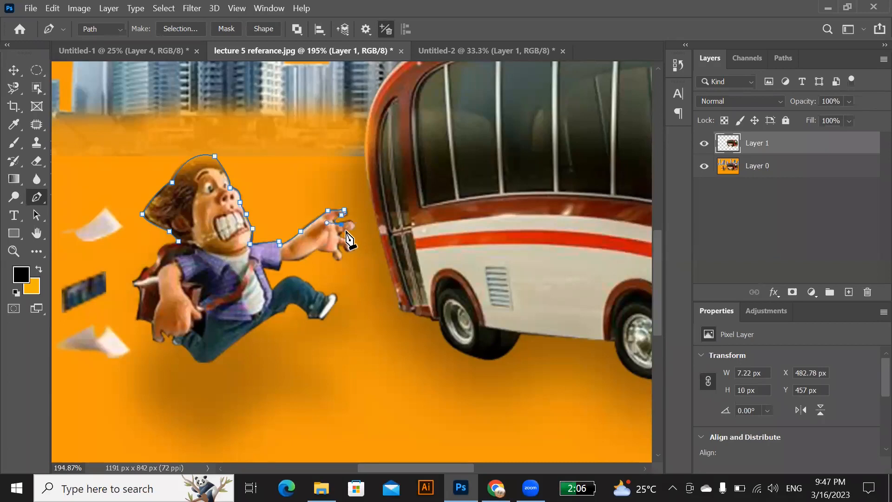
{"action": "left_click_drag", "start_coordinate": [346, 230], "coordinate": [320, 242]}
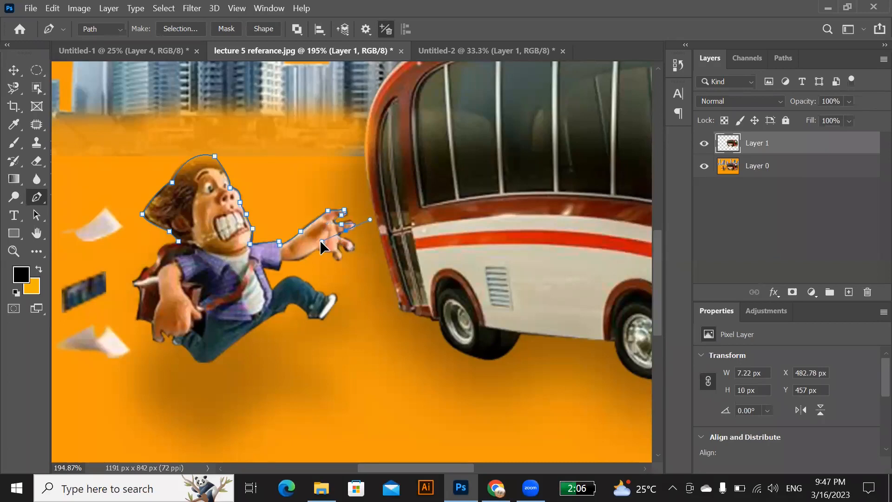
{"action": "left_click_drag", "start_coordinate": [346, 238], "coordinate": [360, 245]}
{"action": "left_click", "coordinate": [346, 240], "text": "alt"}
Continue the Pen path around the lower fingertips of the outstretched hand.
{"action": "left_click", "coordinate": [330, 251]}
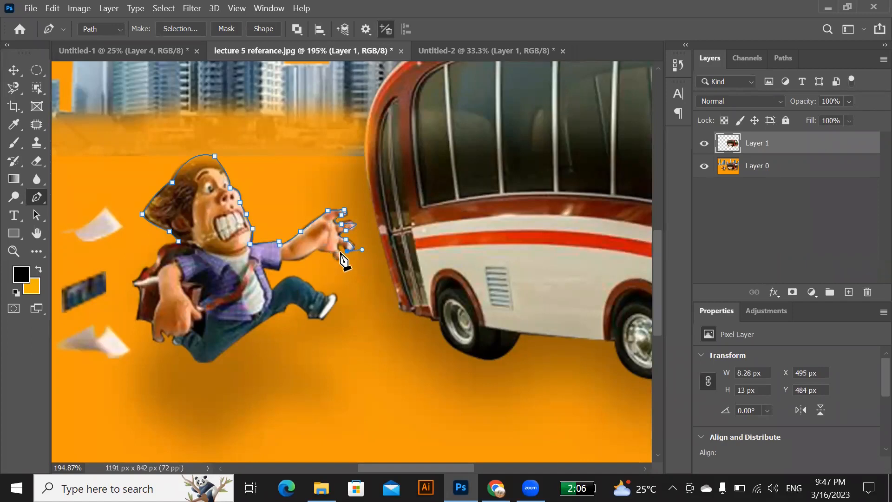
{"action": "left_click", "coordinate": [342, 253], "text": "alt"}
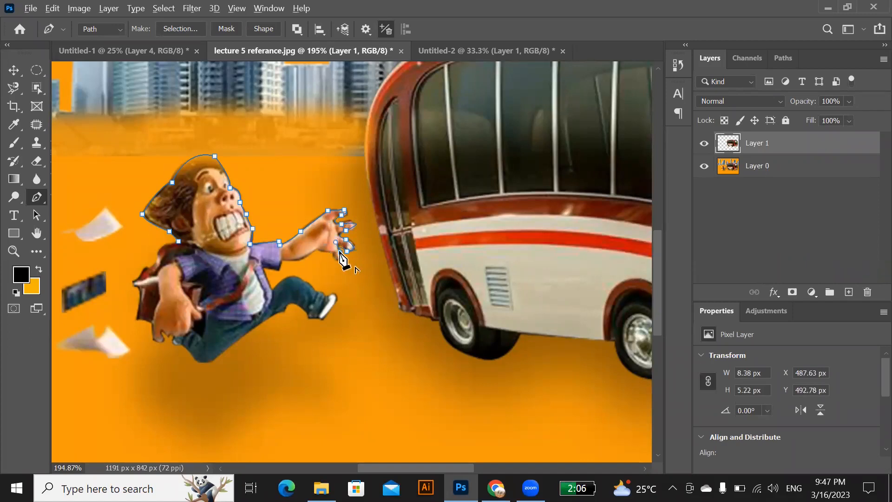
{"action": "left_click_drag", "start_coordinate": [324, 258], "coordinate": [324, 258]}
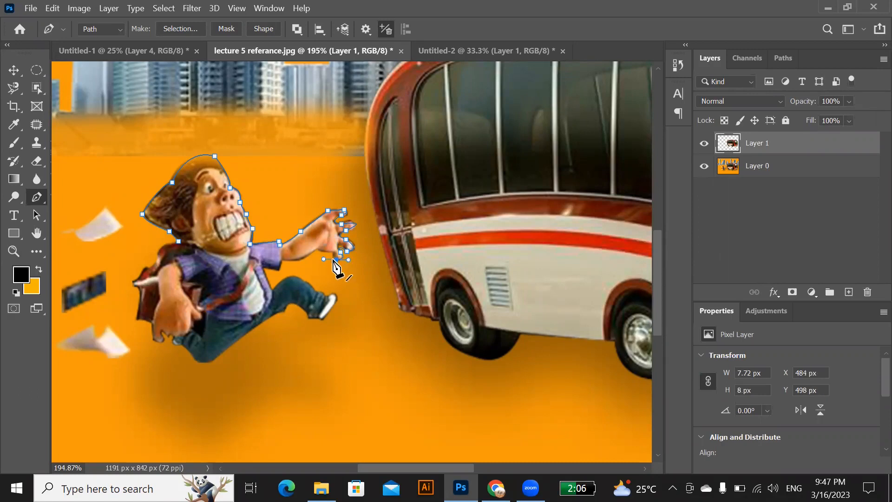
{"action": "left_click", "coordinate": [336, 258], "text": "alt"}
{"action": "left_click", "coordinate": [333, 251]}
{"action": "left_click", "coordinate": [333, 254], "text": "alt"}
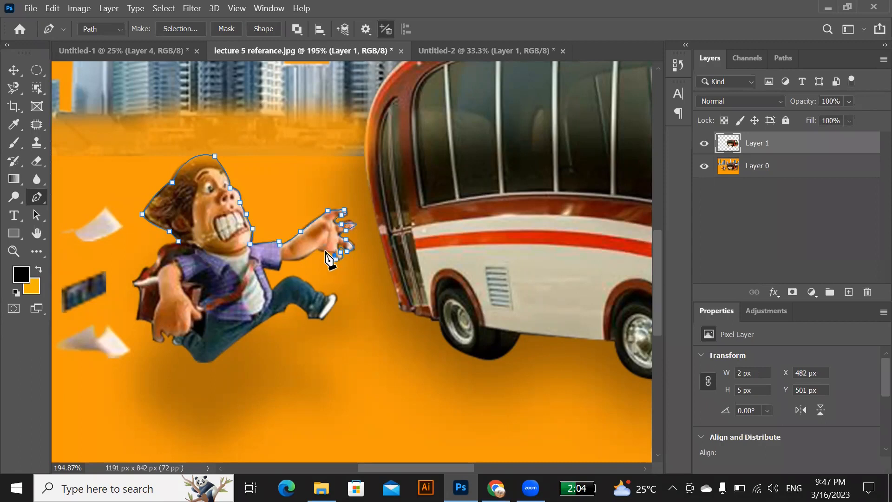
Trace the underside of the forearm, the sleeve's lower edge and the shirt front down to the front thigh.
{"action": "left_click_drag", "start_coordinate": [318, 250], "coordinate": [314, 250]}
{"action": "left_click", "coordinate": [319, 250], "text": "alt"}
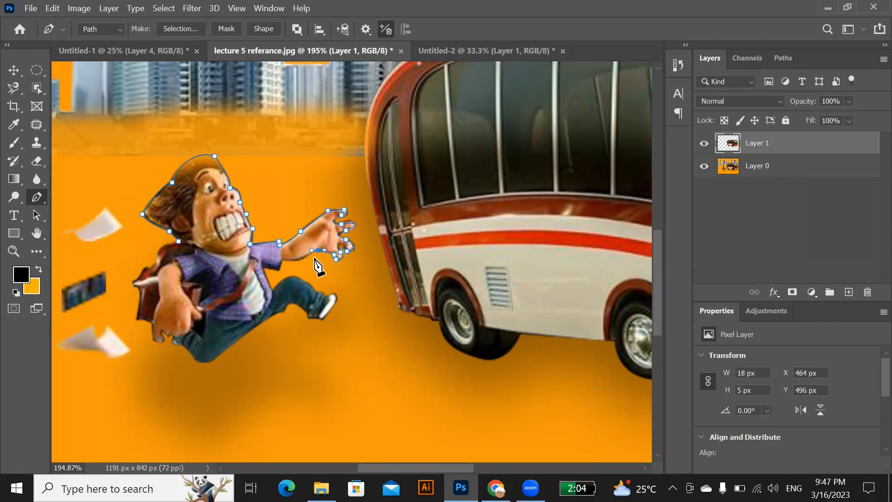
{"action": "left_click_drag", "start_coordinate": [258, 258], "coordinate": [305, 263]}
{"action": "left_click", "coordinate": [281, 260], "text": "alt"}
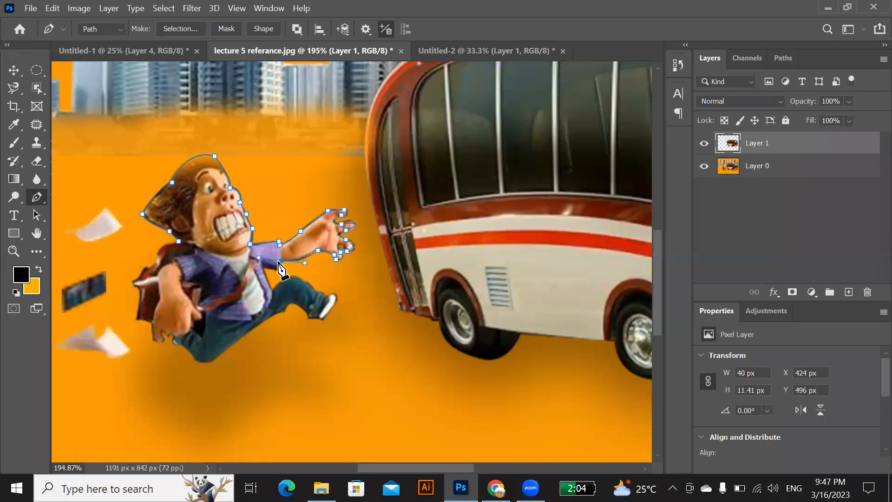
{"action": "left_click", "coordinate": [280, 271]}
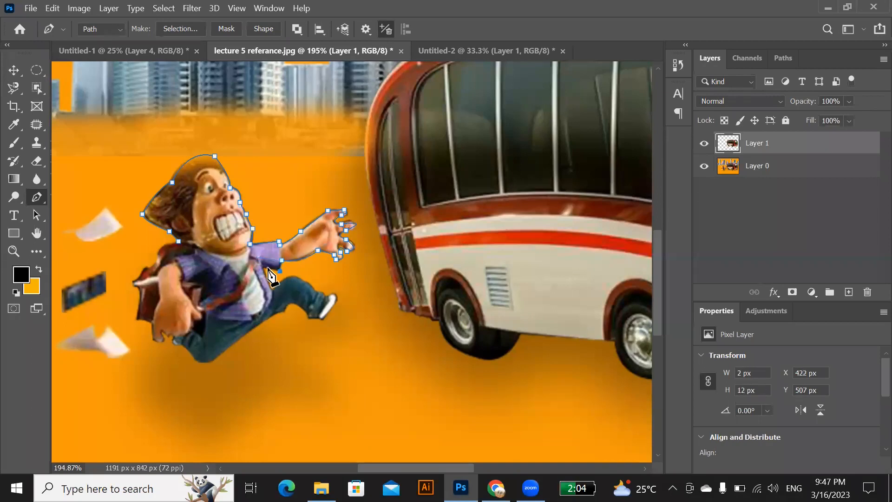
{"action": "left_click_drag", "start_coordinate": [263, 267], "coordinate": [264, 271]}
{"action": "left_click", "coordinate": [272, 291]}
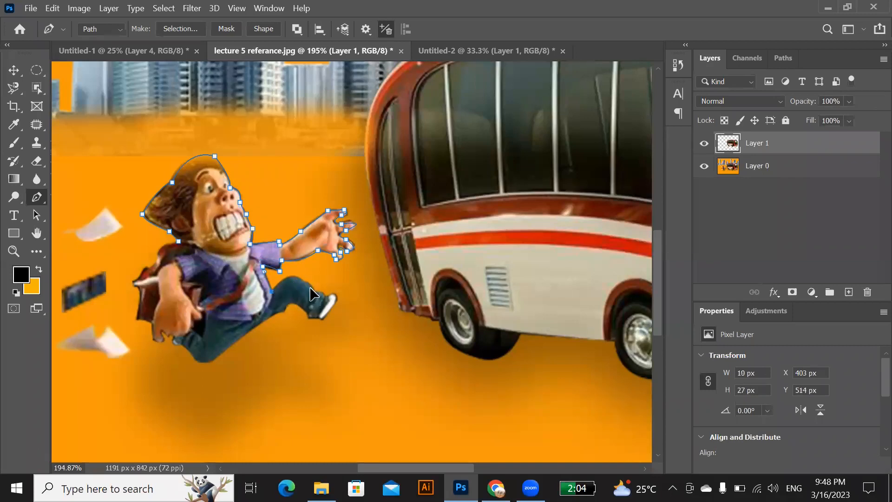
Outline the front knee, shin and white-soled shoe back to the heel with the Pen path.
{"action": "left_click_drag", "start_coordinate": [330, 298], "coordinate": [324, 299]}
{"action": "left_click", "coordinate": [307, 283], "text": "alt"}
{"action": "left_click", "coordinate": [316, 292]}
{"action": "left_click", "coordinate": [325, 291]}
{"action": "left_click", "coordinate": [326, 298], "text": "alt"}
{"action": "left_click_drag", "start_coordinate": [333, 303], "coordinate": [335, 307]}
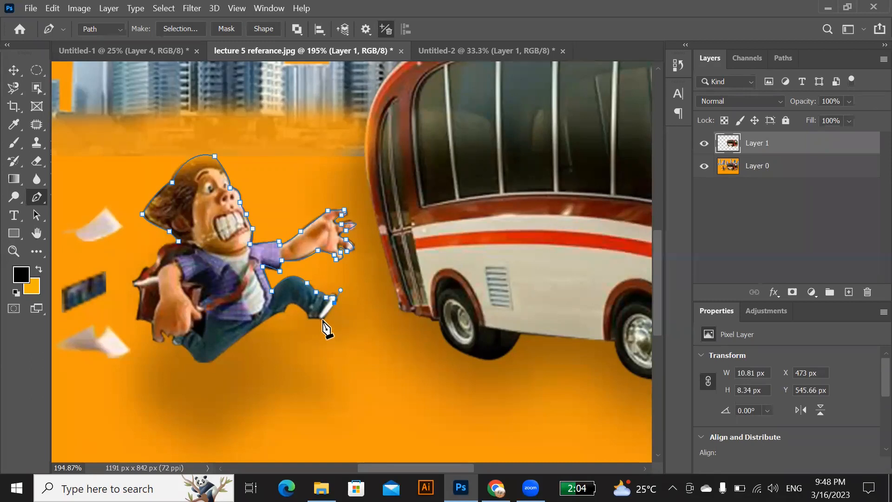
{"action": "left_click", "coordinate": [322, 320]}
{"action": "left_click", "coordinate": [307, 318]}
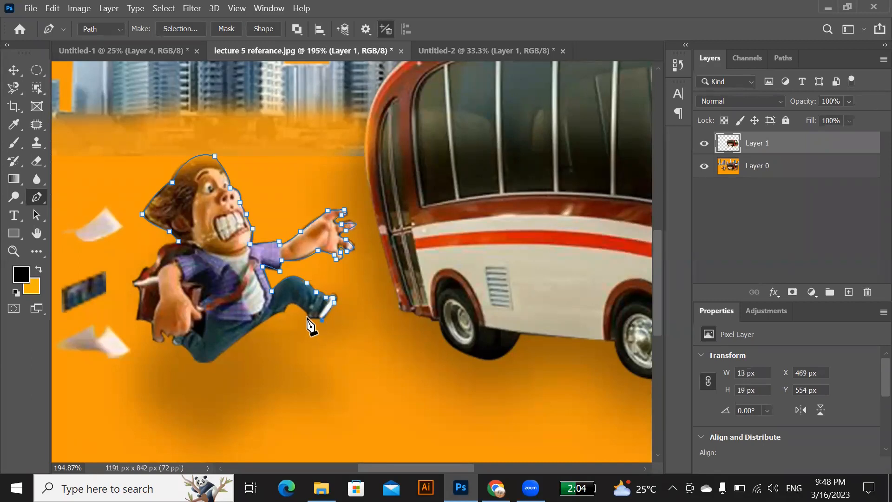
Trace the underside of the front leg and the bent rear knee up to the trouser edge beside the rear hand.
{"action": "left_click_drag", "start_coordinate": [282, 320], "coordinate": [272, 331]}
{"action": "left_click", "coordinate": [284, 311], "text": "alt"}
{"action": "left_click_drag", "start_coordinate": [208, 373], "coordinate": [165, 400]}
{"action": "left_click", "coordinate": [211, 361], "text": "alt"}
{"action": "left_click_drag", "start_coordinate": [179, 344], "coordinate": [166, 324]}
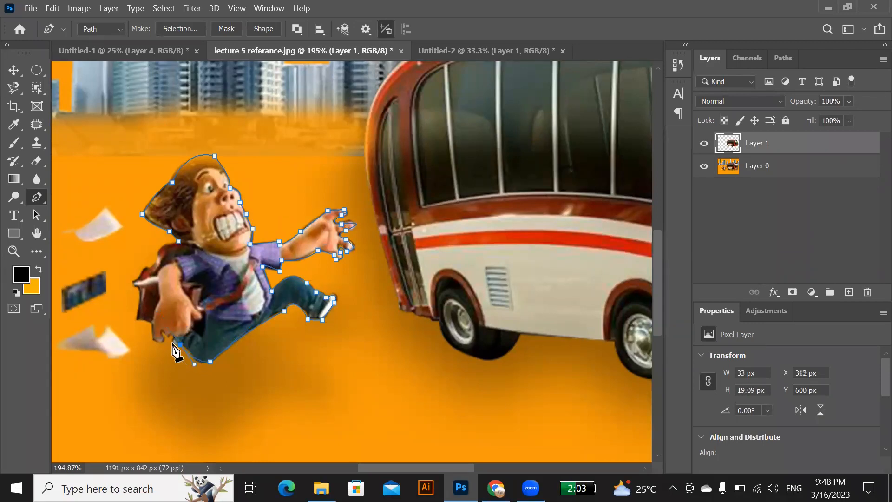
{"action": "left_click", "coordinate": [174, 342]}
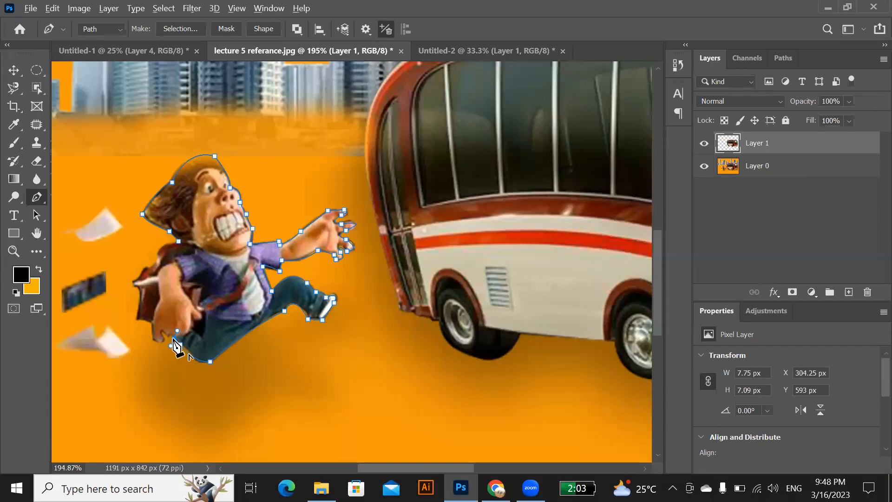
Continue the Pen path around the rear hand's fingertips and up the bag's outer edge to the white paper tip.
{"action": "scroll", "coordinate": [173, 343], "scroll_direction": "up", "scroll_amount": 2}
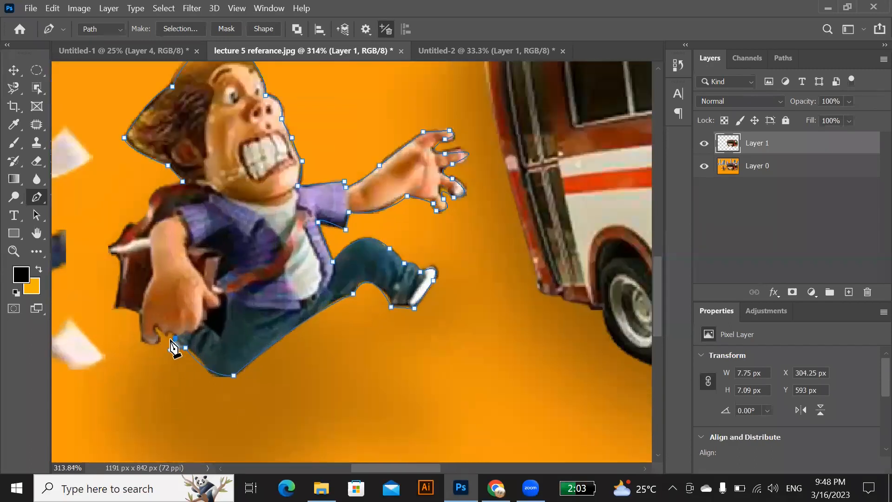
{"action": "left_click_drag", "start_coordinate": [167, 338], "coordinate": [167, 352]}
{"action": "left_click", "coordinate": [167, 338], "text": "alt"}
{"action": "left_click_drag", "start_coordinate": [111, 255], "coordinate": [94, 251]}
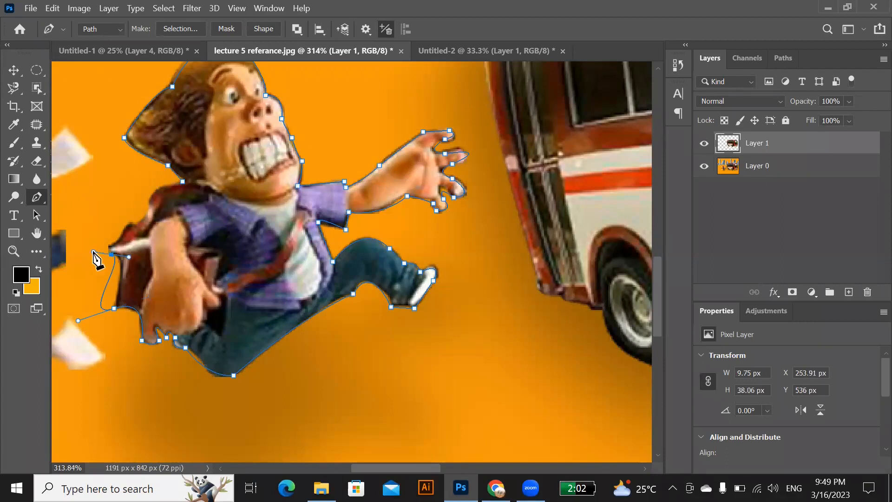
{"action": "key", "text": "ctrl+z"}
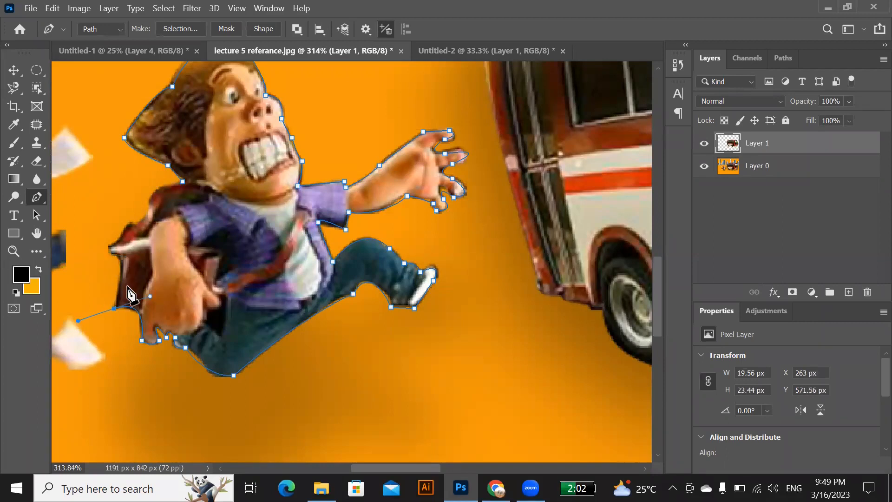
{"action": "left_click", "coordinate": [115, 309], "text": "alt"}
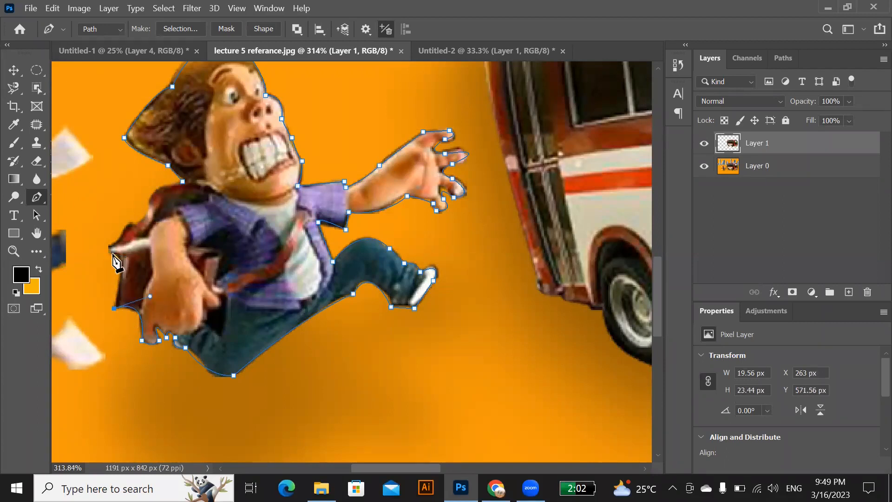
{"action": "left_click_drag", "start_coordinate": [112, 254], "coordinate": [89, 250]}
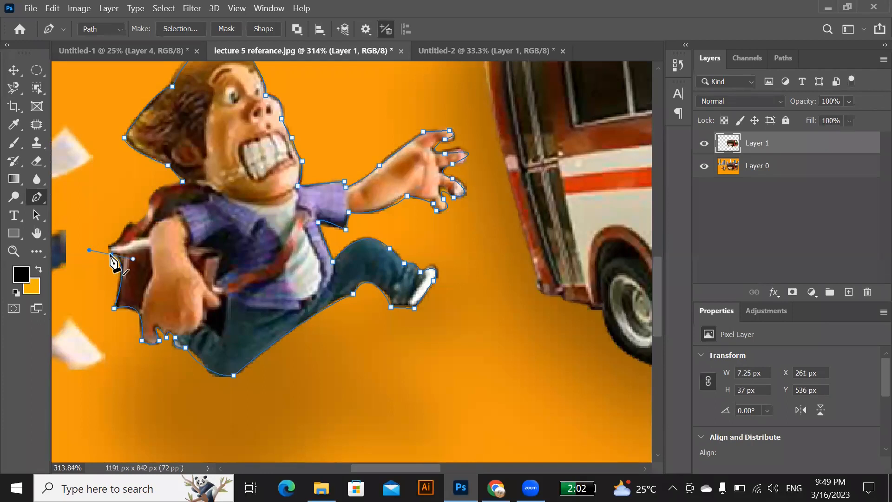
Carry the Pen path around the white paper tip and up to the bag's lower flap edge.
{"action": "left_click", "coordinate": [109, 244]}
{"action": "key", "text": "ctrl+z"}
{"action": "left_click", "coordinate": [107, 244]}
{"action": "key", "text": "ctrl+z"}
{"action": "left_click", "coordinate": [112, 254], "text": "alt"}
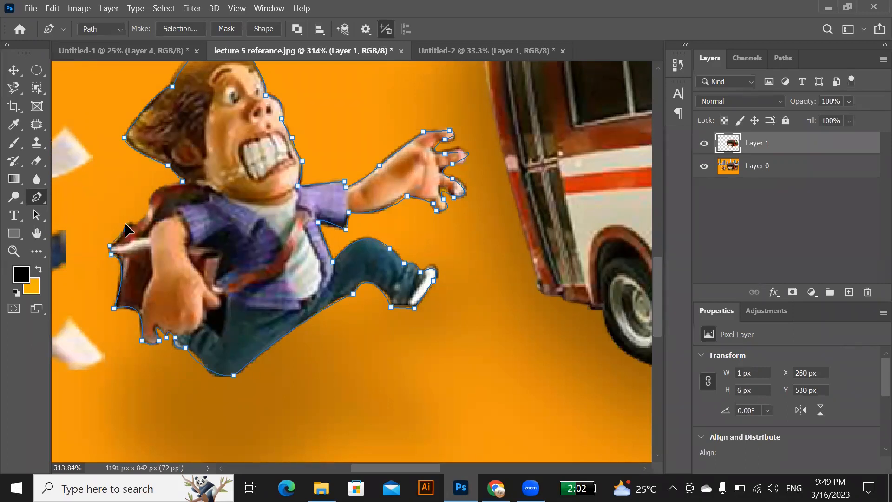
{"action": "left_click_drag", "start_coordinate": [126, 230], "coordinate": [129, 240]}
{"action": "left_click", "coordinate": [126, 230], "text": "alt"}
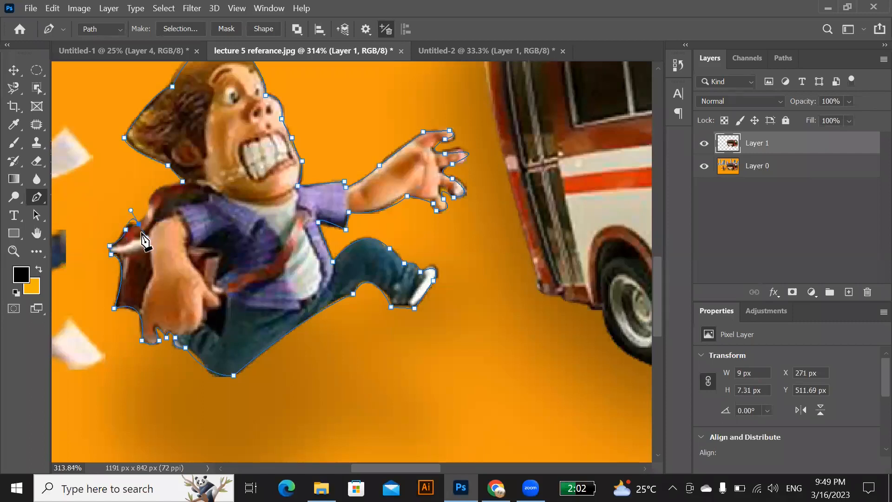
Trace the bag's upper edge with the Pen path and close it at the starting point below the man's hair.
{"action": "key", "text": "ctrl+z"}
{"action": "left_click", "coordinate": [138, 225]}
{"action": "left_click", "coordinate": [147, 200]}
{"action": "left_click_drag", "start_coordinate": [147, 195], "coordinate": [144, 186]}
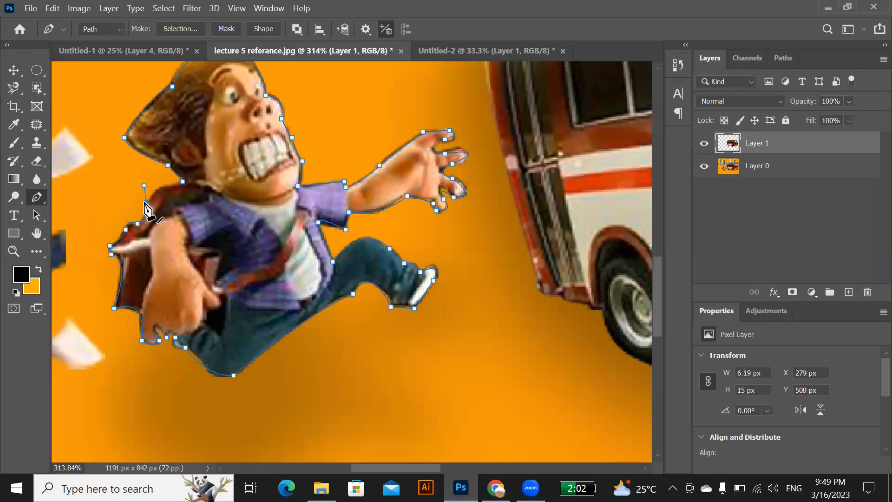
{"action": "left_click", "coordinate": [146, 202], "text": "alt"}
{"action": "left_click", "coordinate": [182, 183]}
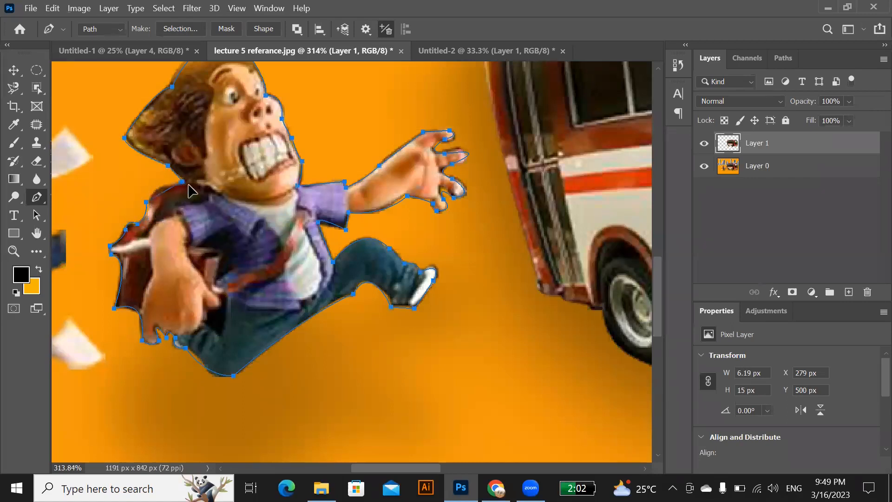
{"action": "key", "text": "ctrl+z"}
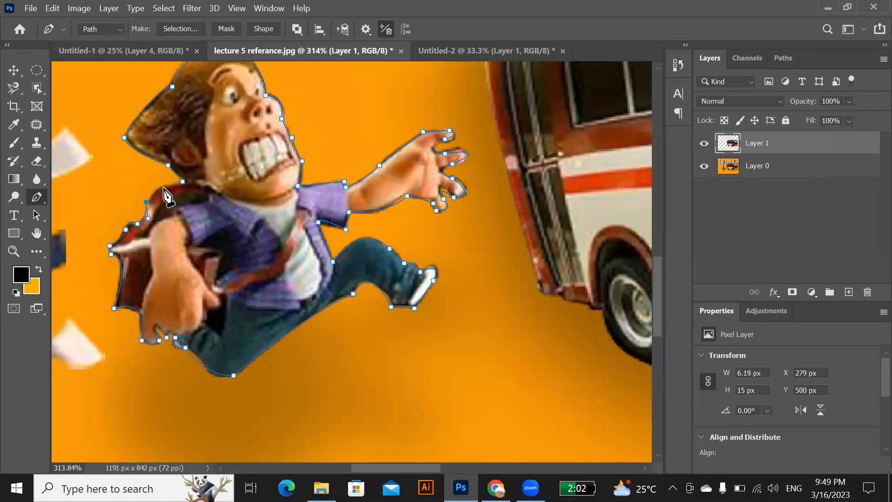
{"action": "left_click_drag", "start_coordinate": [179, 186], "coordinate": [180, 188]}
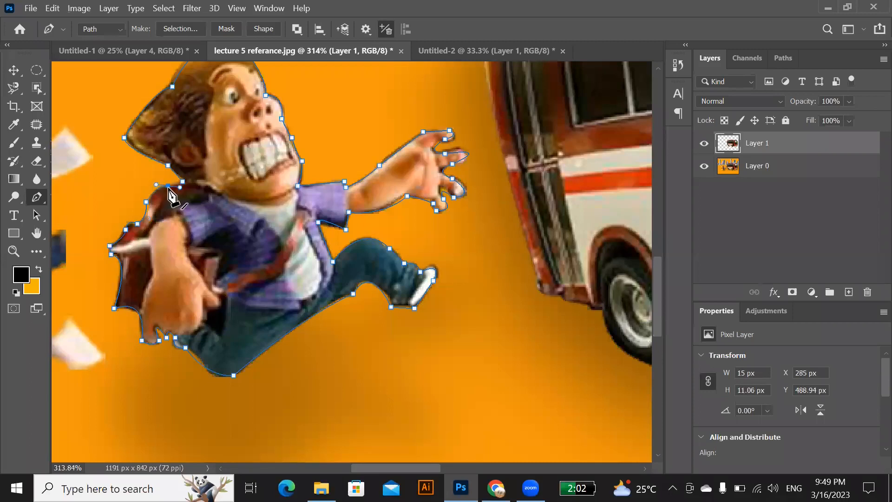
{"action": "left_click", "coordinate": [183, 183]}
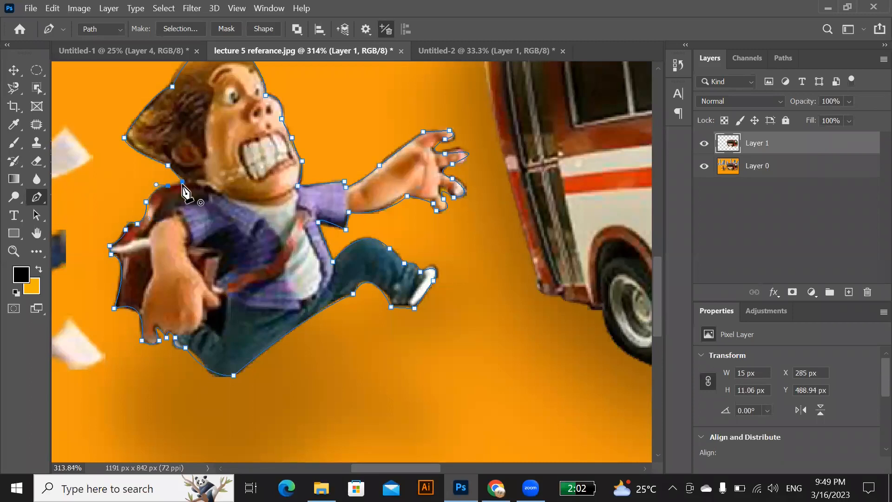
Convert the man's path to a selection and try to copy it from Layer 1 onto a new layer.
{"action": "key", "text": "v"}
{"action": "key", "text": "ctrl"}
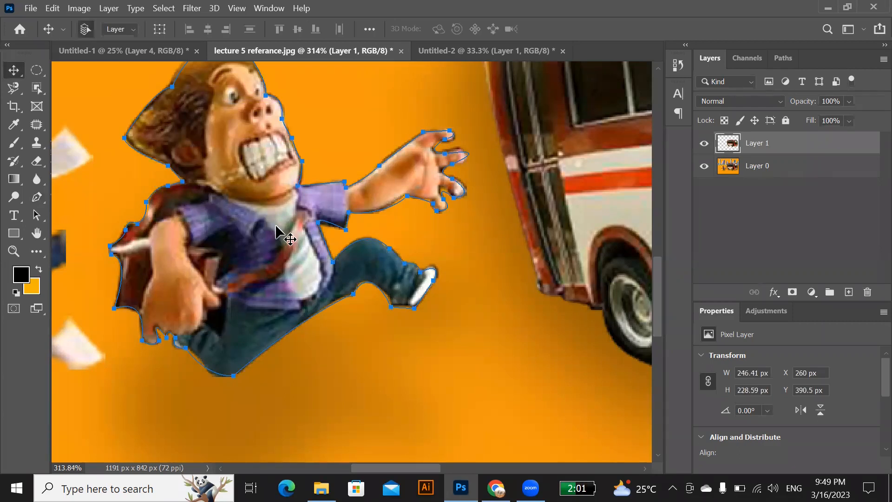
{"action": "key", "text": "ctrl+Return"}
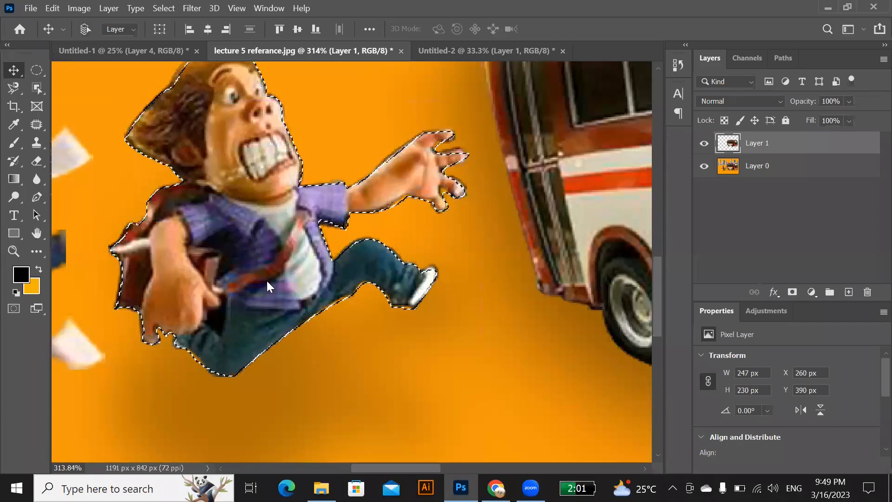
{"action": "key", "text": "ctrl+j"}
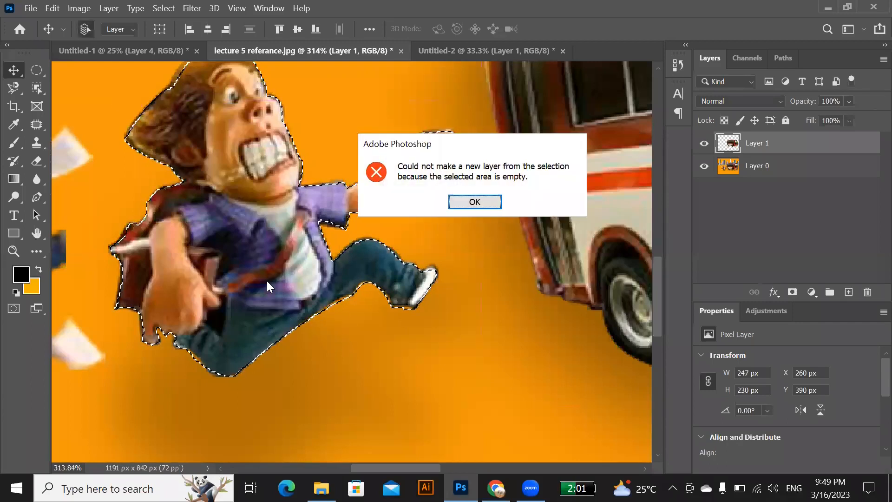
{"action": "left_click", "coordinate": [475, 202]}
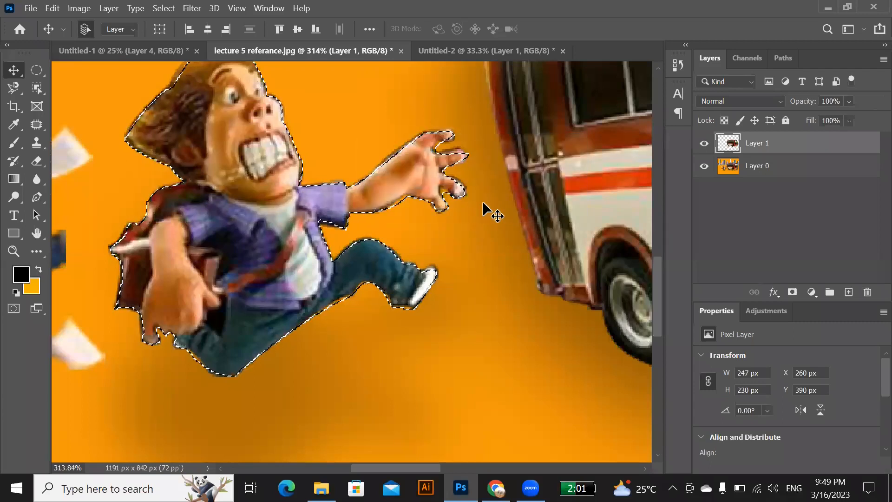
Select Layer 0, try moving it with the selected man toward the bus, and return it to its original position.
{"action": "left_click", "coordinate": [760, 171]}
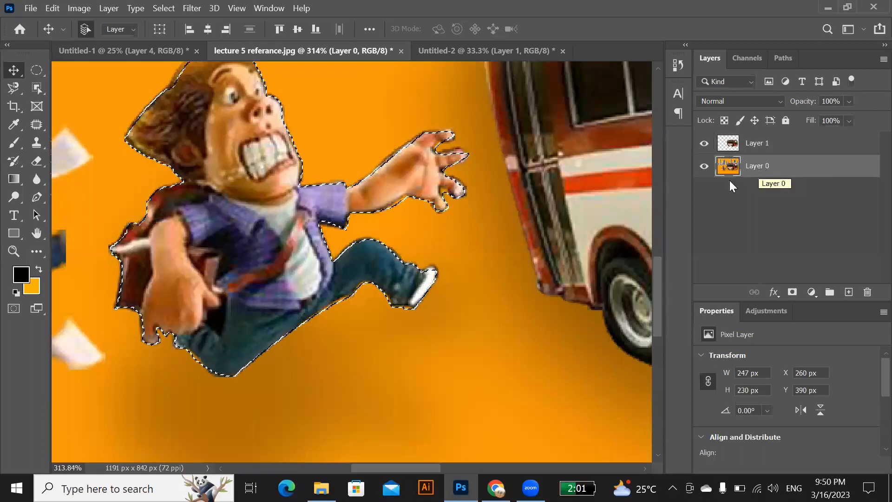
{"action": "left_click_drag", "start_coordinate": [370, 230], "coordinate": [426, 245]}
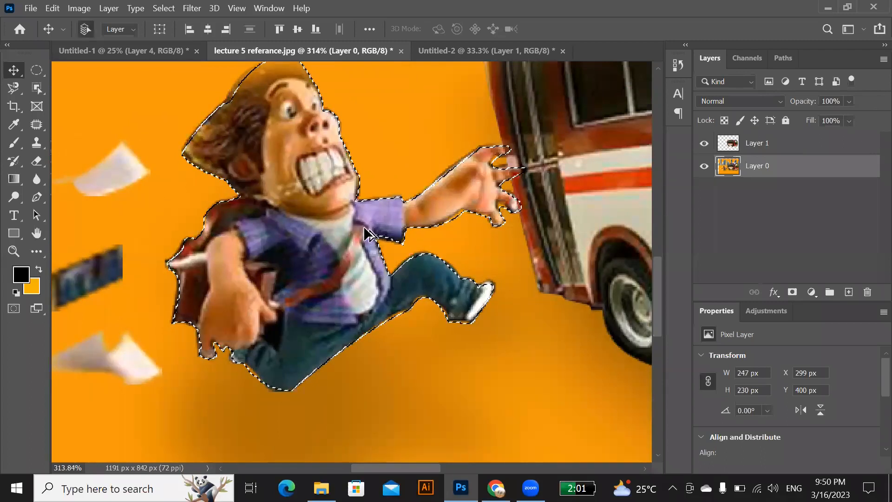
{"action": "scroll", "coordinate": [363, 226], "scroll_direction": "down", "scroll_amount": 5}
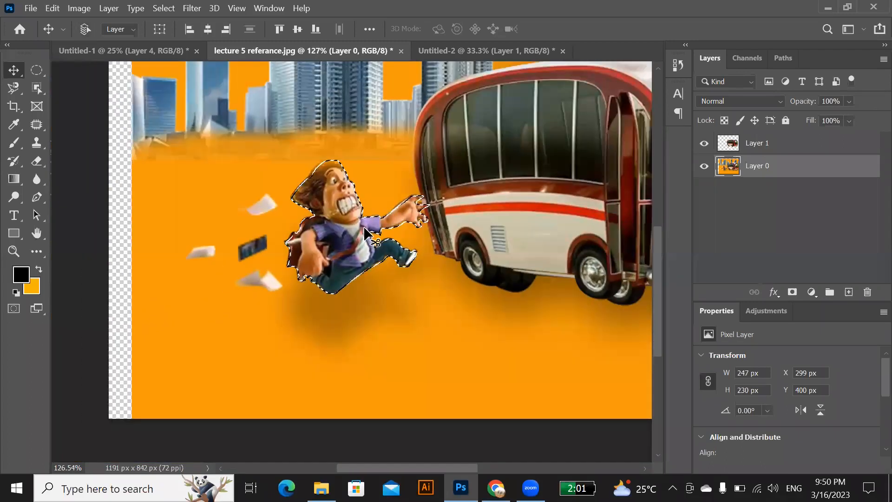
{"action": "left_click_drag", "start_coordinate": [364, 227], "coordinate": [352, 231]}
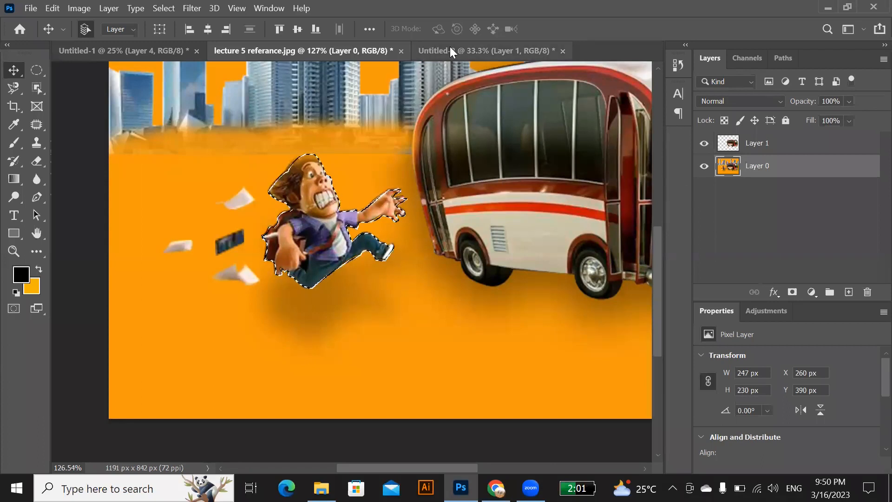
Examine the black page with the cut-out bus in the Untitled-2 document.
{"action": "left_click", "coordinate": [469, 47]}
{"action": "left_click_drag", "start_coordinate": [370, 238], "coordinate": [358, 233]}
{"action": "scroll", "coordinate": [357, 232], "scroll_direction": "up", "scroll_amount": 2}
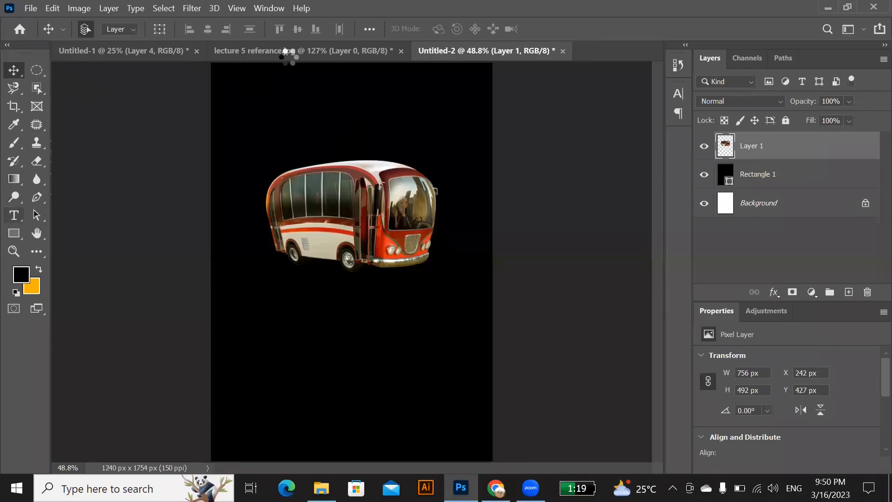
Return to the lecture 5 referance.jpg document, hide Layer 0 and clear the selection around the man.
{"action": "left_click", "coordinate": [331, 54]}
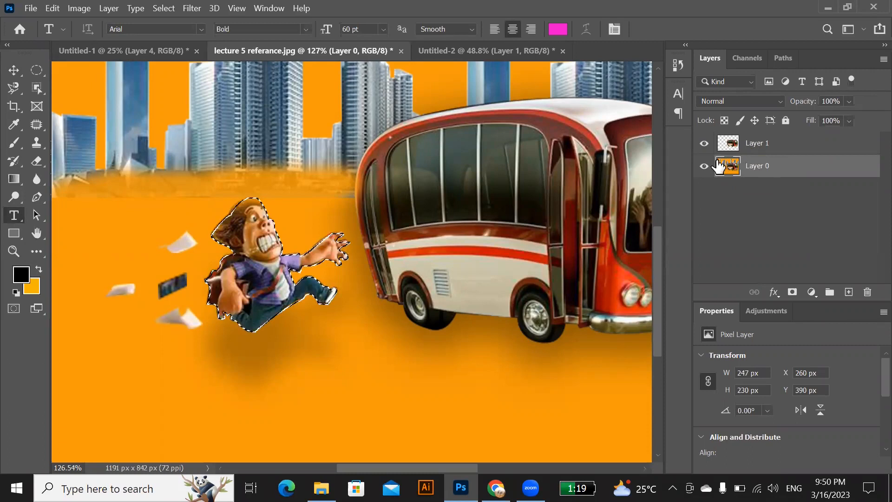
{"action": "left_click", "coordinate": [704, 166]}
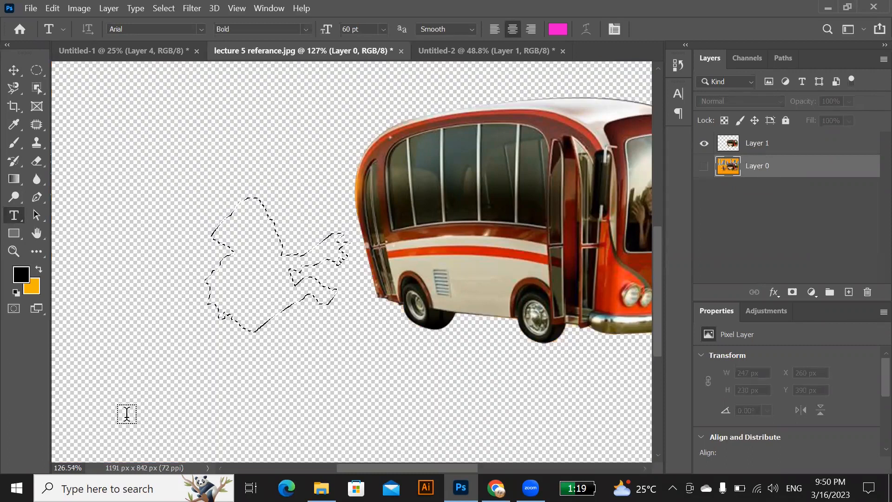
{"action": "key", "text": "ctrl+d"}
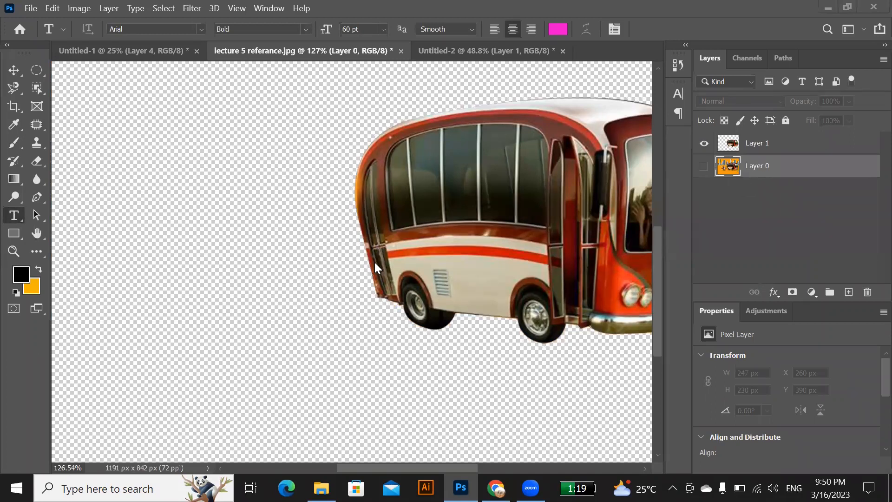
{"action": "scroll", "coordinate": [410, 266], "scroll_direction": "down", "scroll_amount": 3}
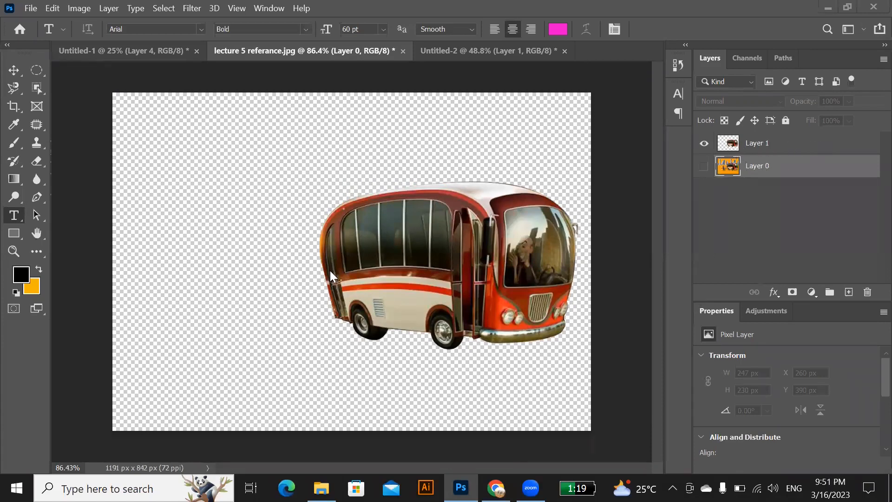
Switch to the Untitled-2 document and set the foreground colour to yellow f4d506.
{"action": "left_click", "coordinate": [539, 49]}
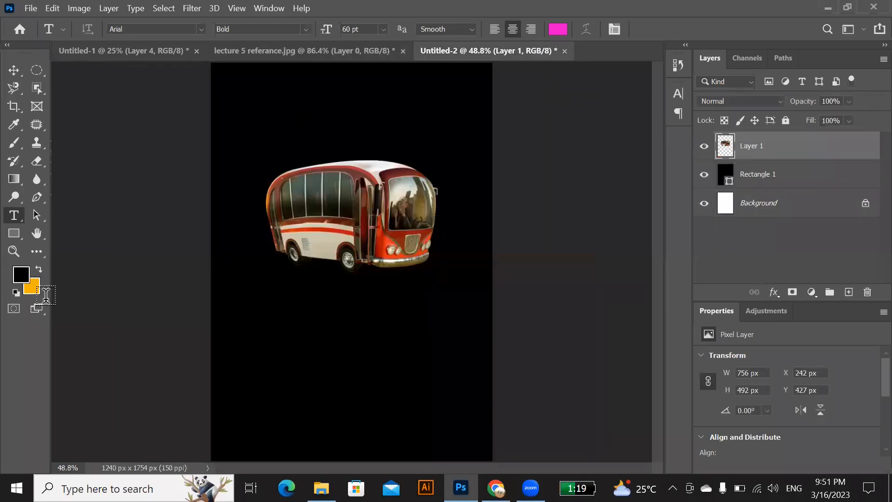
{"action": "left_click", "coordinate": [21, 274]}
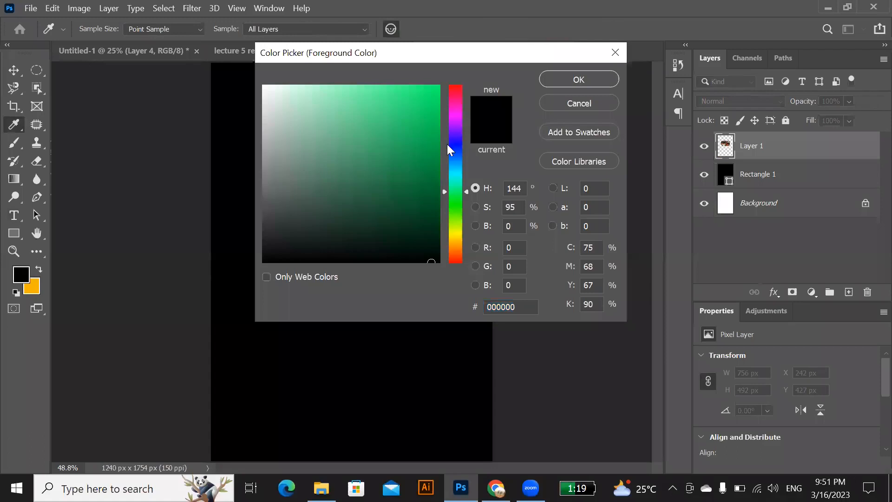
{"action": "left_click_drag", "start_coordinate": [453, 195], "coordinate": [457, 237]}
{"action": "left_click", "coordinate": [437, 93]}
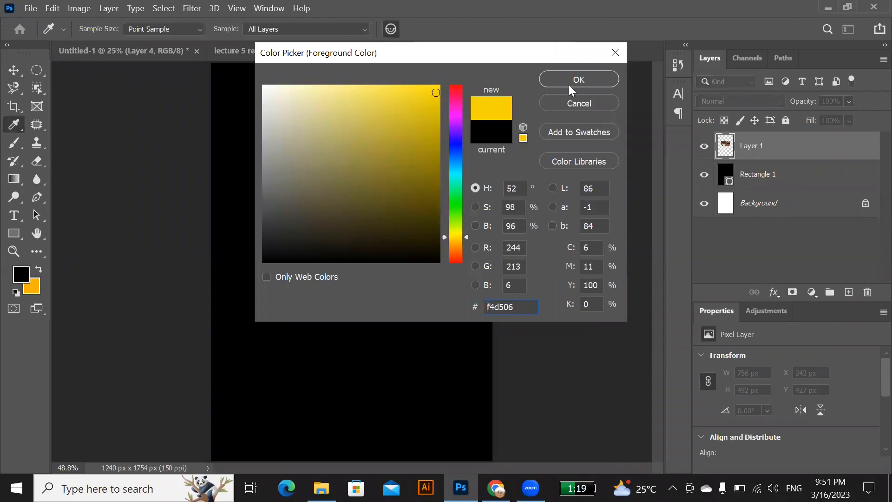
{"action": "left_click", "coordinate": [579, 79]}
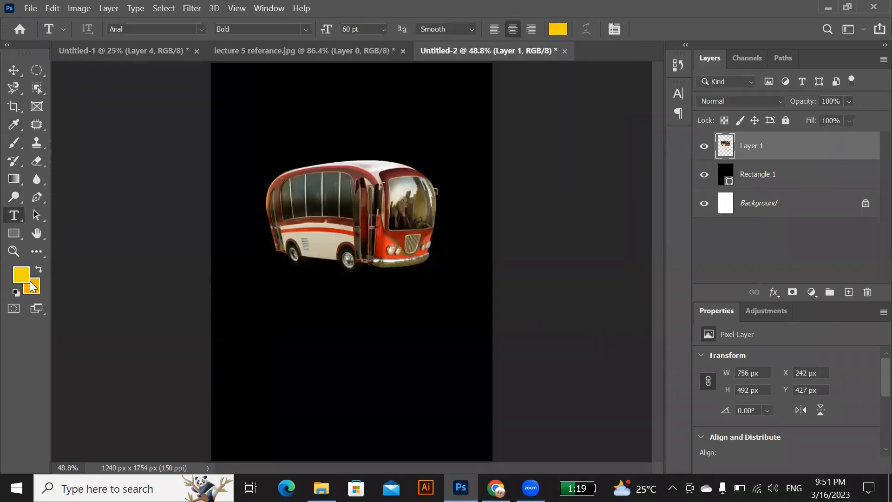
Add the yellow text "BUS STOP" in Arial Bold 60 pt on the black page above the bus.
{"action": "left_click", "coordinate": [333, 93]}
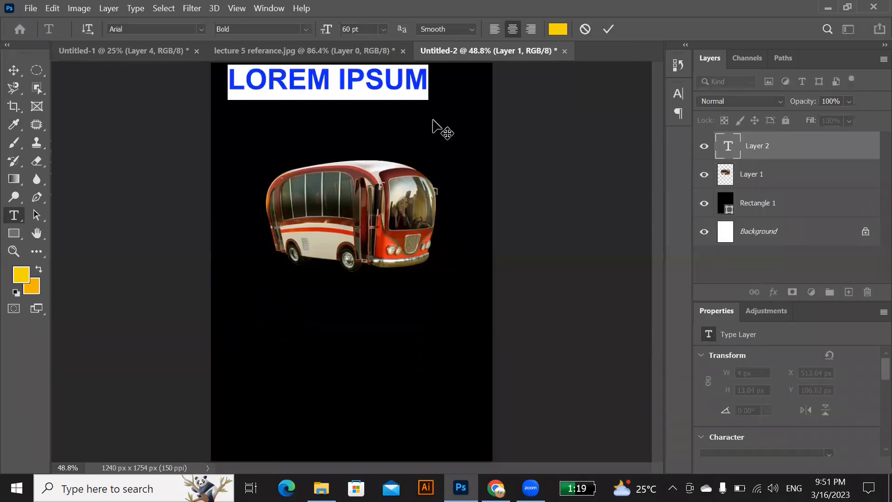
{"action": "type", "text": "BUS"}
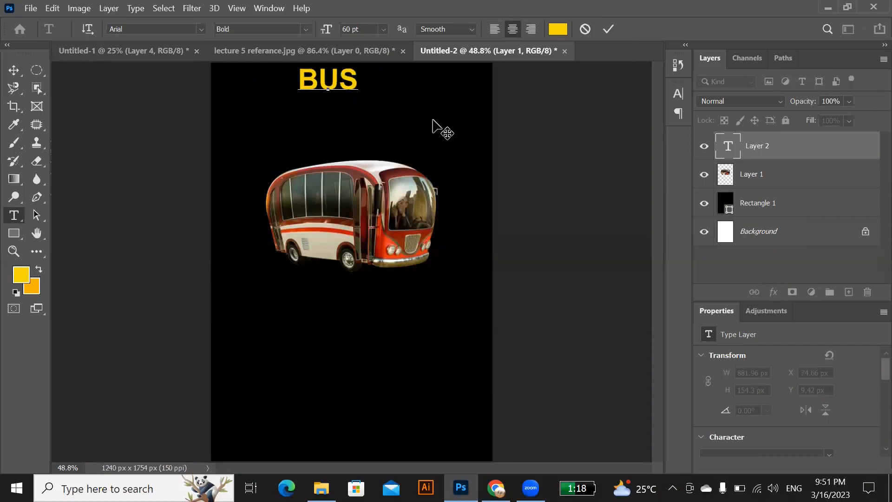
{"action": "type", "text": " STOP"}
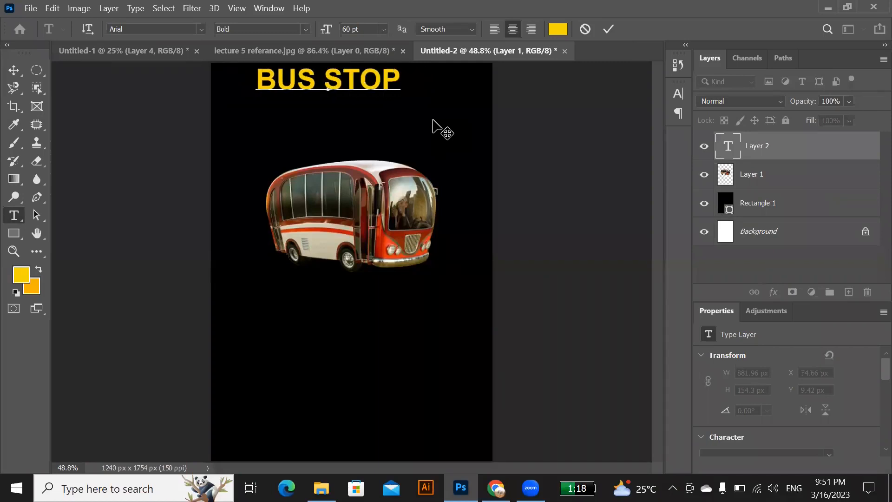
{"action": "left_click", "coordinate": [13, 70]}
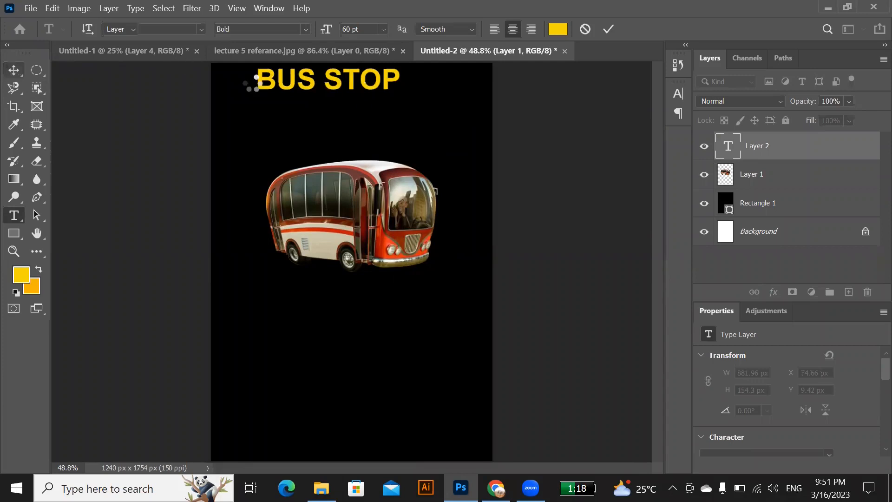
Move the BUS STOP text down toward the bus and scale it to about 451 px wide.
{"action": "left_click_drag", "start_coordinate": [333, 86], "coordinate": [356, 103]}
{"action": "key", "text": "ctrl+t"}
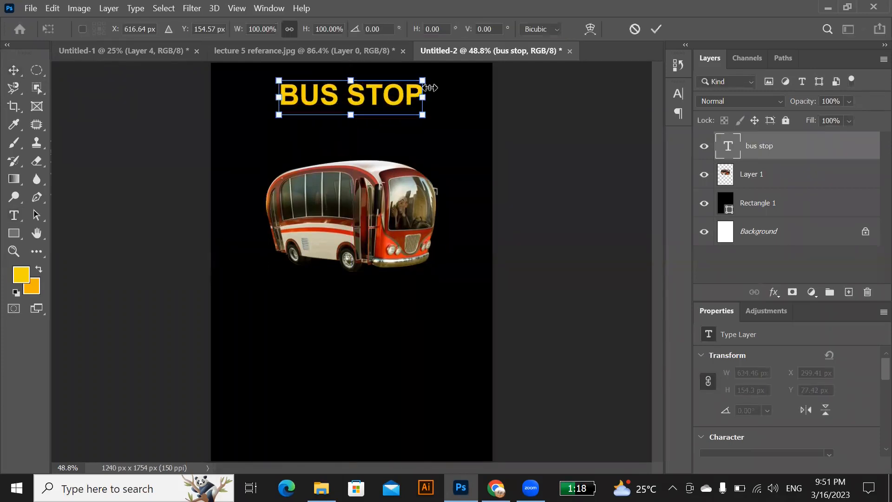
{"action": "left_click_drag", "start_coordinate": [424, 81], "coordinate": [344, 106]}
{"action": "left_click", "coordinate": [14, 70]}
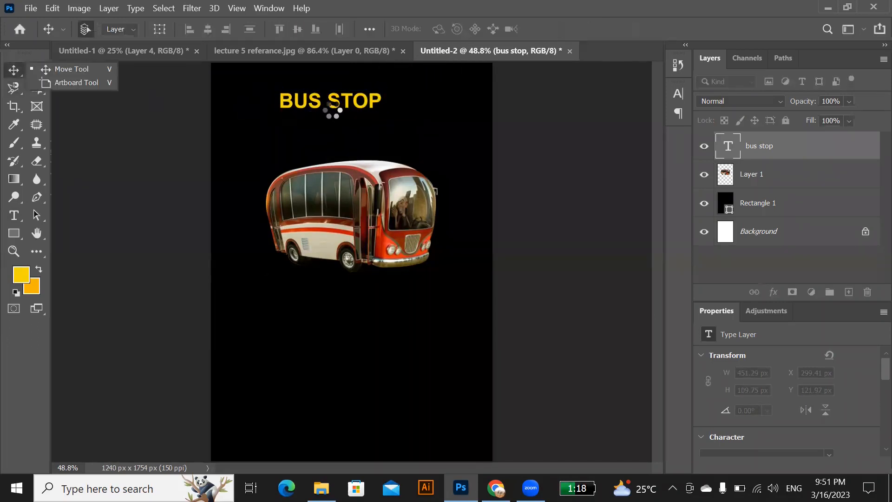
Move the BUS STOP title up near the page's top edge, set its font to Bauhaus 93 and shift it slightly right.
{"action": "left_click_drag", "start_coordinate": [337, 105], "coordinate": [363, 90]}
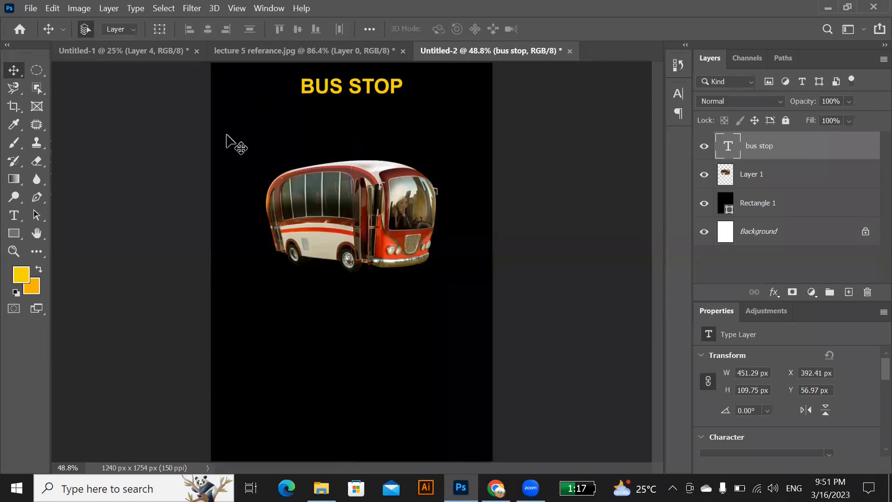
{"action": "key", "text": "t"}
{"action": "left_click_drag", "start_coordinate": [402, 86], "coordinate": [299, 86]}
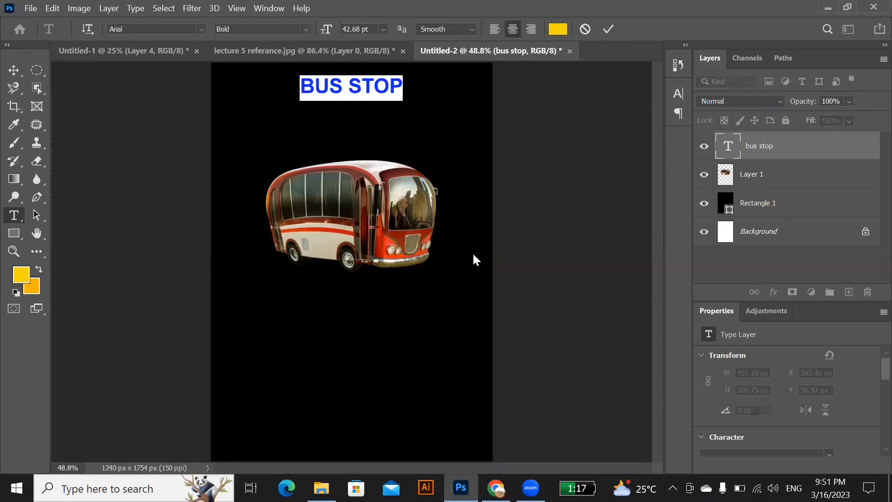
{"action": "left_click", "coordinate": [202, 29]}
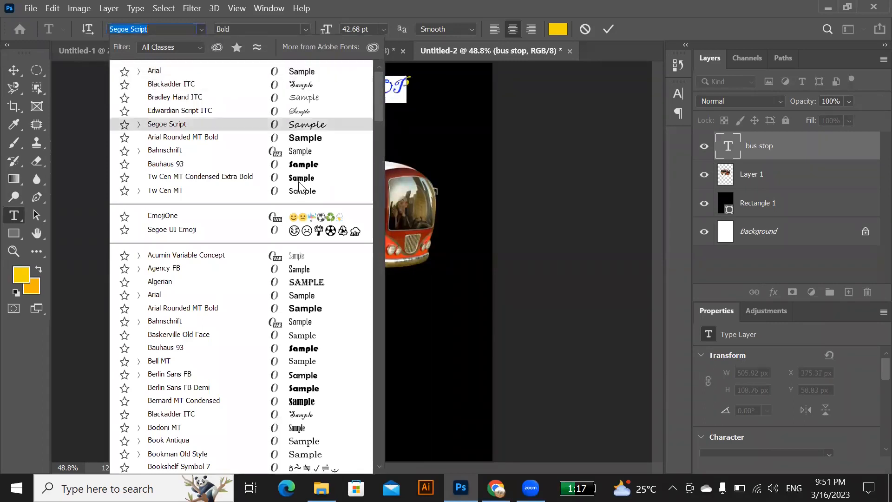
{"action": "left_click", "coordinate": [294, 167]}
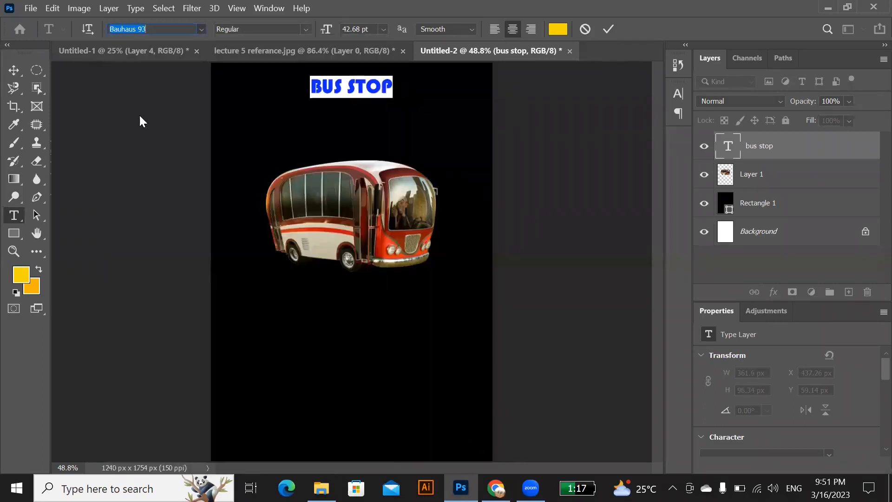
{"action": "left_click", "coordinate": [15, 72]}
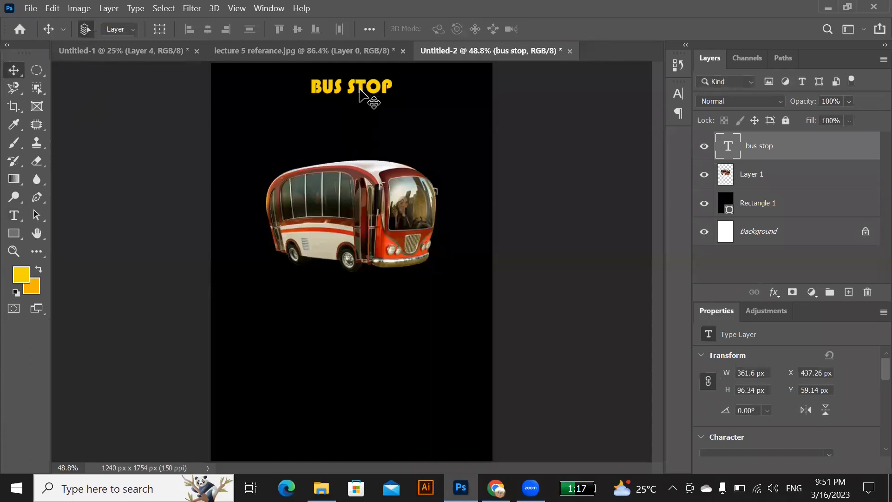
{"action": "left_click_drag", "start_coordinate": [360, 90], "coordinate": [370, 90]}
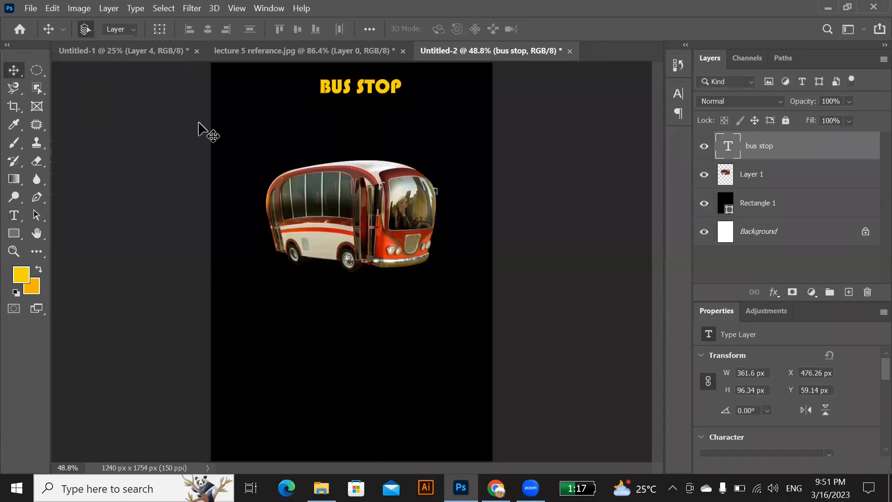
Add a 14 pt Lorem ipsum paragraph box about 1015 px wide on a new layer between the BUS STOP title and the bus.
{"action": "left_click", "coordinate": [849, 293]}
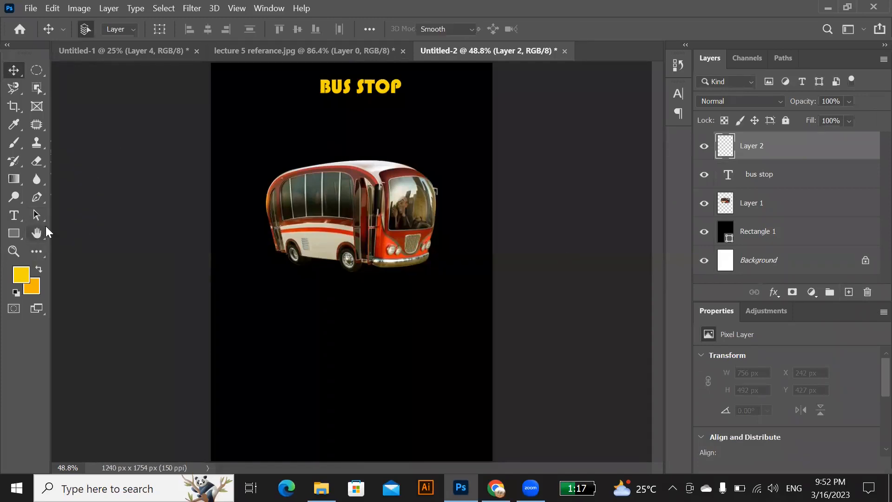
{"action": "key", "text": "t"}
{"action": "left_click", "coordinate": [381, 29]}
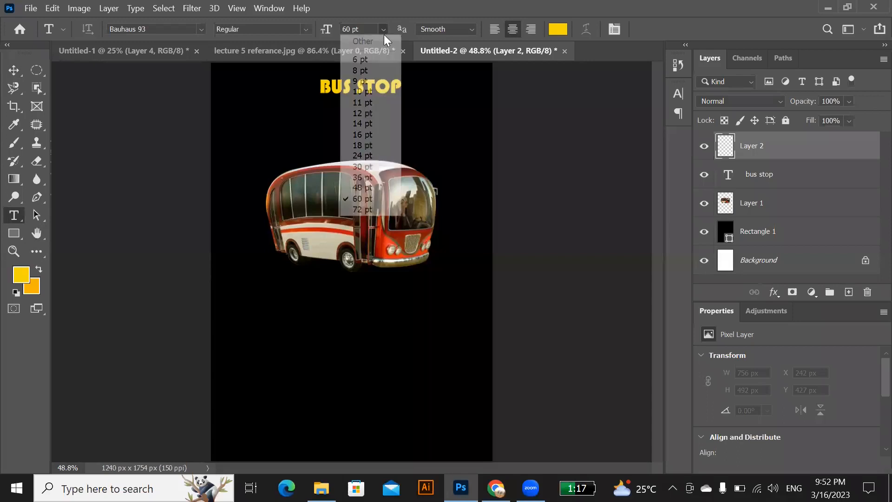
{"action": "left_click", "coordinate": [361, 123]}
{"action": "left_click_drag", "start_coordinate": [248, 110], "coordinate": [479, 150]}
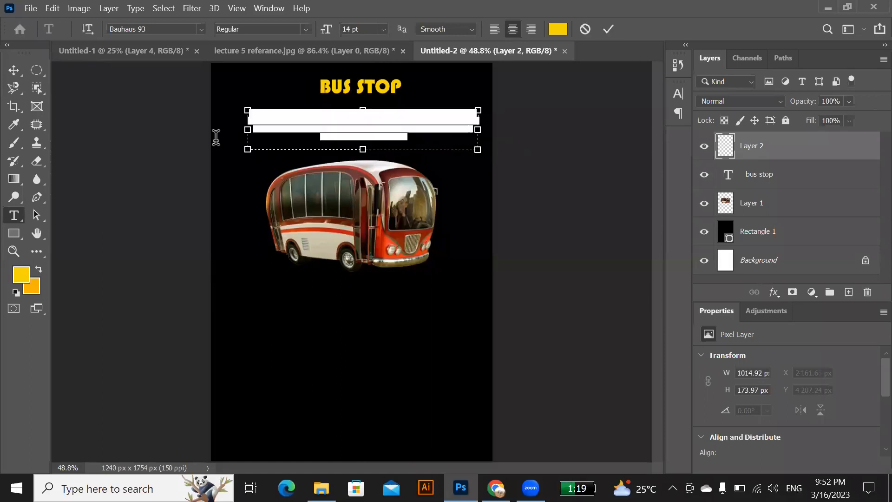
{"action": "left_click", "coordinate": [13, 71]}
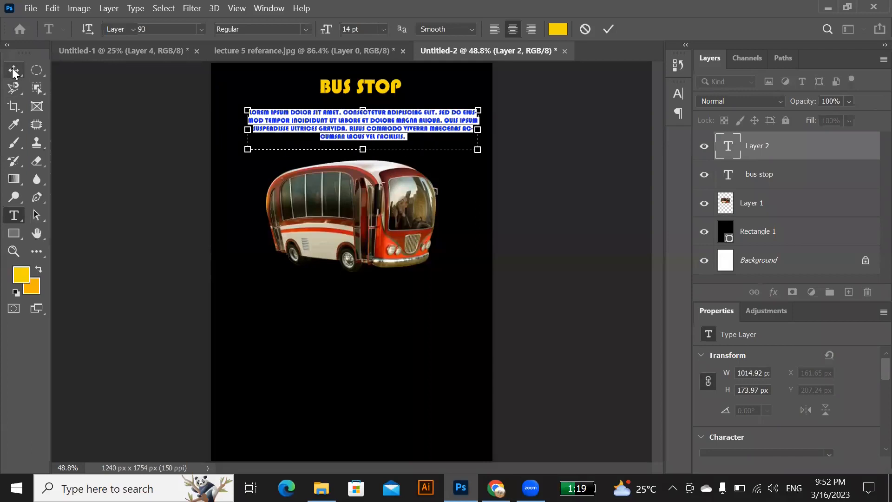
{"action": "left_click_drag", "start_coordinate": [359, 124], "coordinate": [358, 118]}
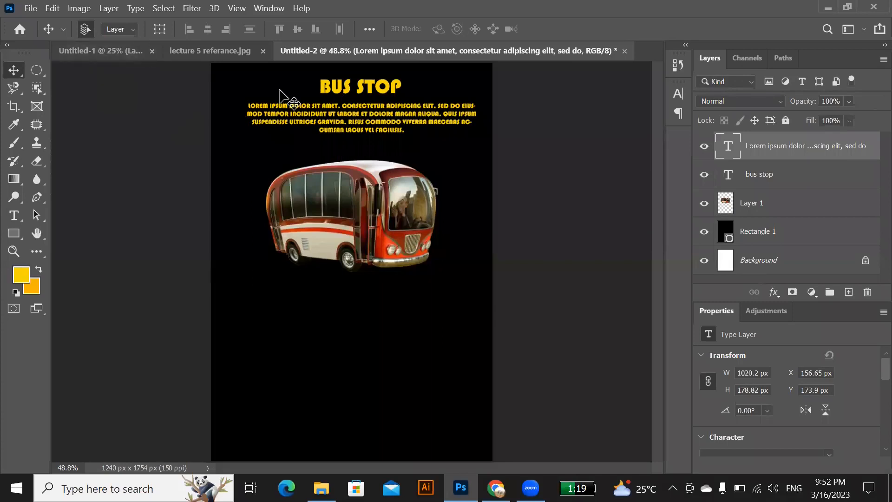
Set the Lorem ipsum paragraph's font to Bradley Hand ITC.
{"action": "double_click", "coordinate": [358, 130]}
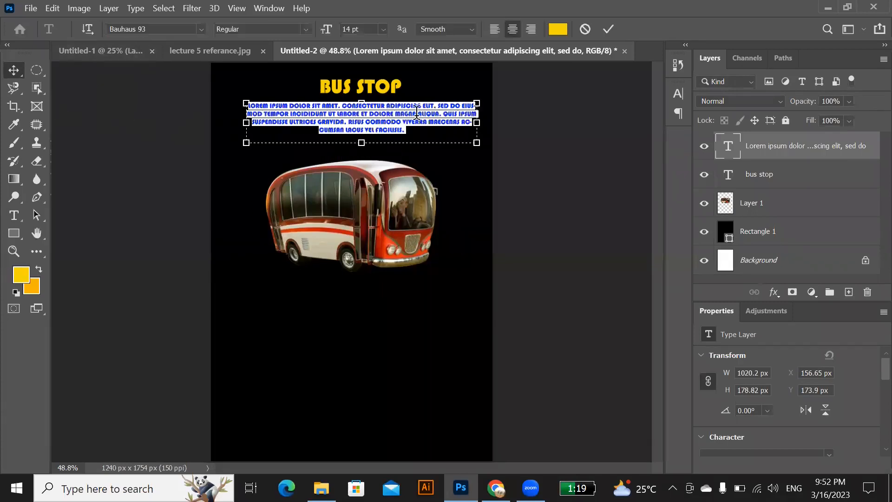
{"action": "left_click", "coordinate": [202, 29]}
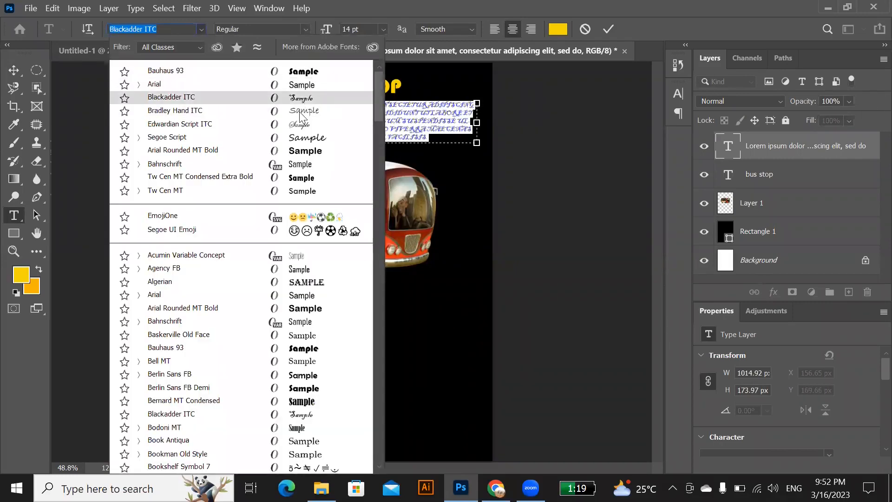
{"action": "left_click", "coordinate": [77, 83]}
{"action": "left_click", "coordinate": [11, 72]}
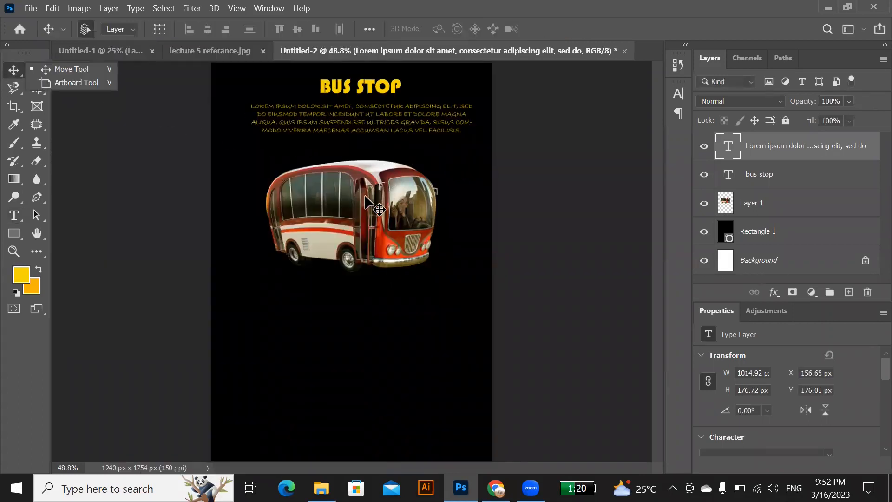
Duplicate the BUS STOP title and place the copy straight below the bus.
{"action": "left_click", "coordinate": [359, 90]}
{"action": "key", "text": "ctrl"}
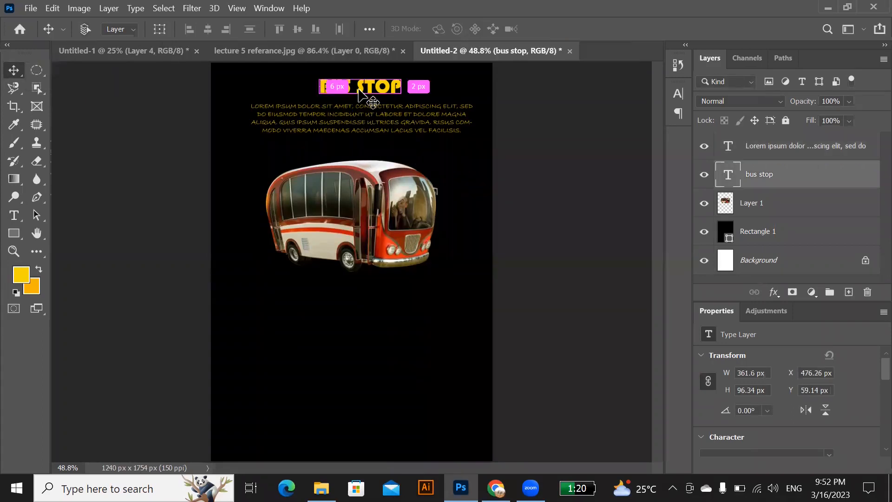
{"action": "left_click_drag", "start_coordinate": [362, 93], "coordinate": [358, 151]}
{"action": "left_click_drag", "start_coordinate": [353, 293], "coordinate": [353, 322]}
{"action": "key", "text": "ctrl"}
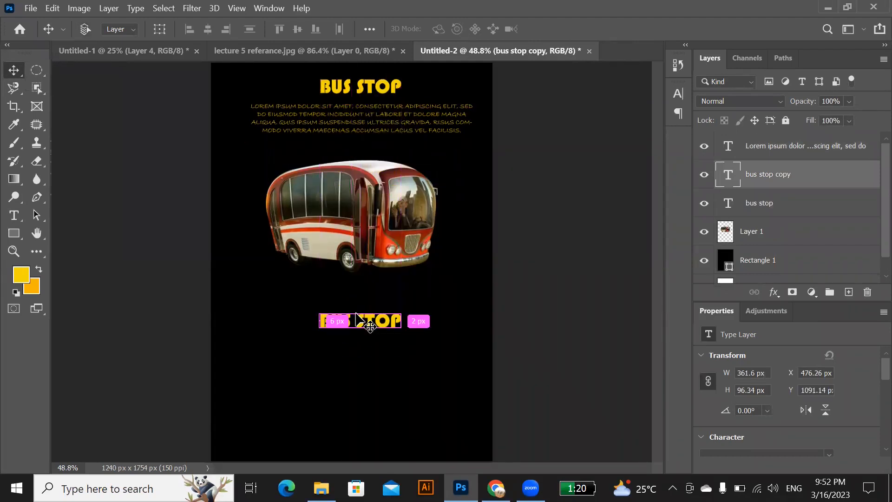
Scale the BUS STOP copy to about 219% and align its left edge with the bus.
{"action": "key", "text": "ctrl+t"}
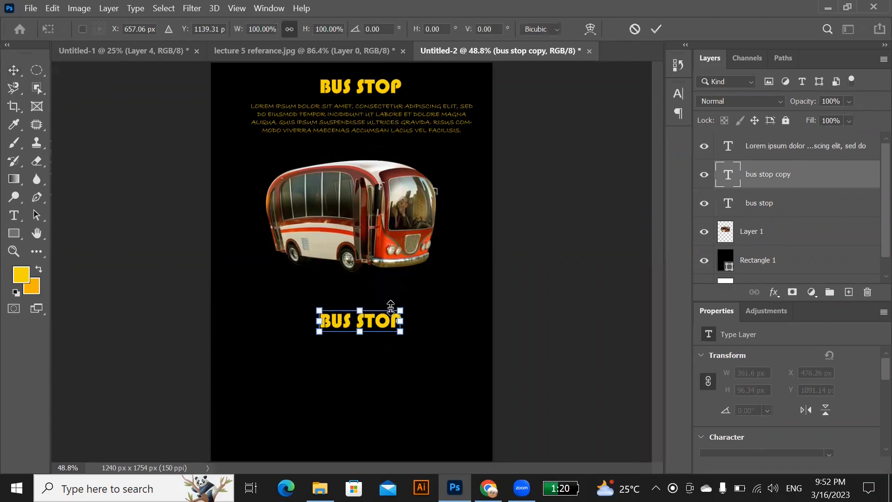
{"action": "left_click_drag", "start_coordinate": [409, 305], "coordinate": [490, 266]}
{"action": "left_click_drag", "start_coordinate": [507, 260], "coordinate": [513, 258]}
{"action": "left_click_drag", "start_coordinate": [451, 321], "coordinate": [404, 330]}
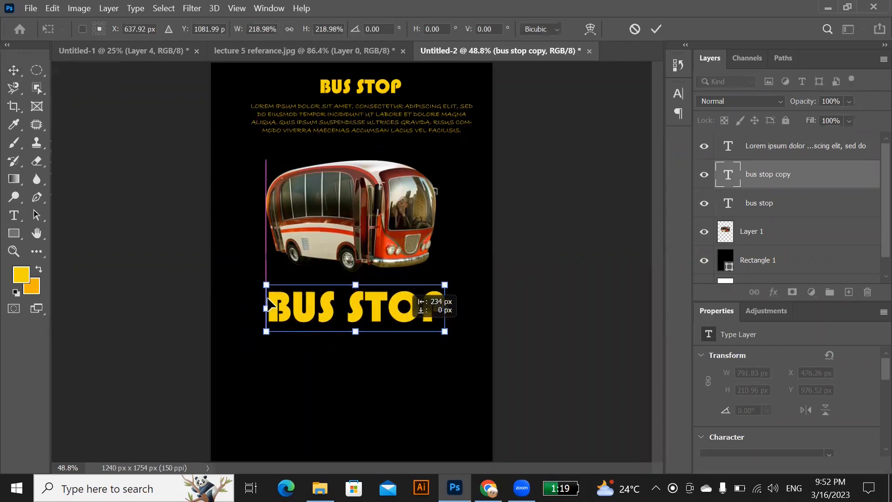
{"action": "left_click_drag", "start_coordinate": [269, 299], "coordinate": [269, 300]}
{"action": "left_click", "coordinate": [15, 68]}
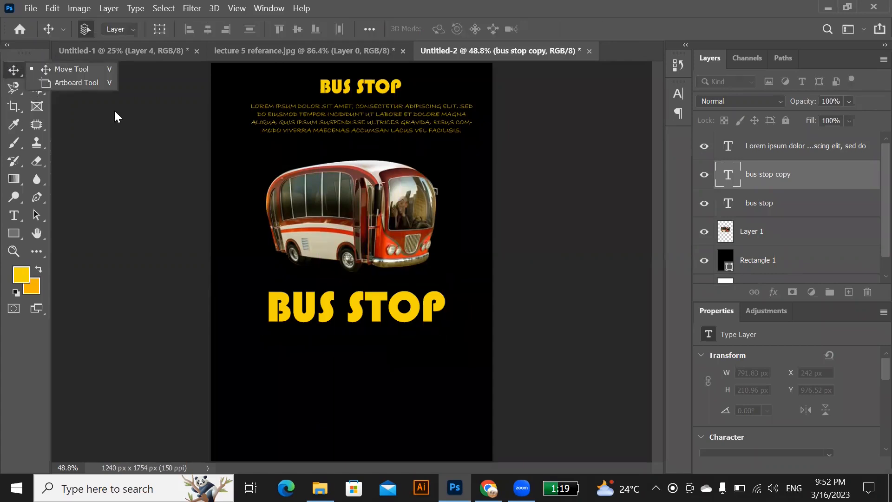
Replace the large copy's text with "CHARACTER" and set its font to Tw Cen MT Condensed Extra Bold.
{"action": "key", "text": "t"}
{"action": "left_click_drag", "start_coordinate": [459, 305], "coordinate": [235, 313]}
{"action": "type", "text": "CHARACTER"}
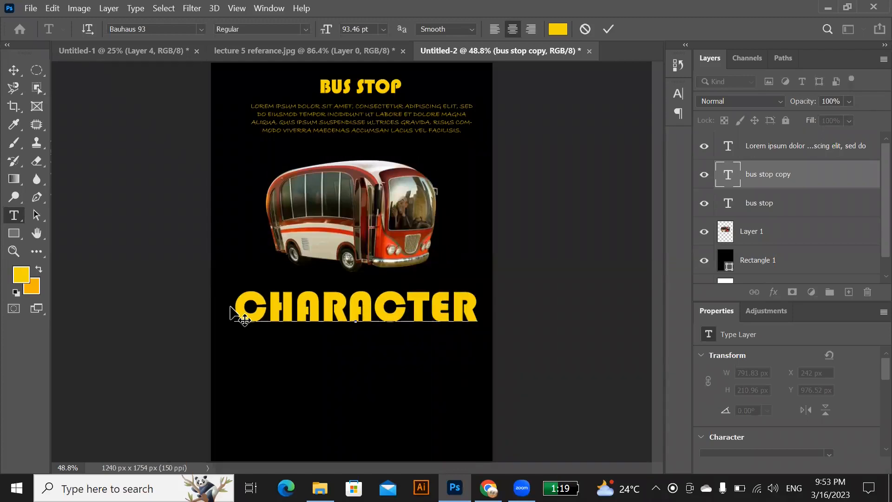
{"action": "left_click", "coordinate": [11, 68]}
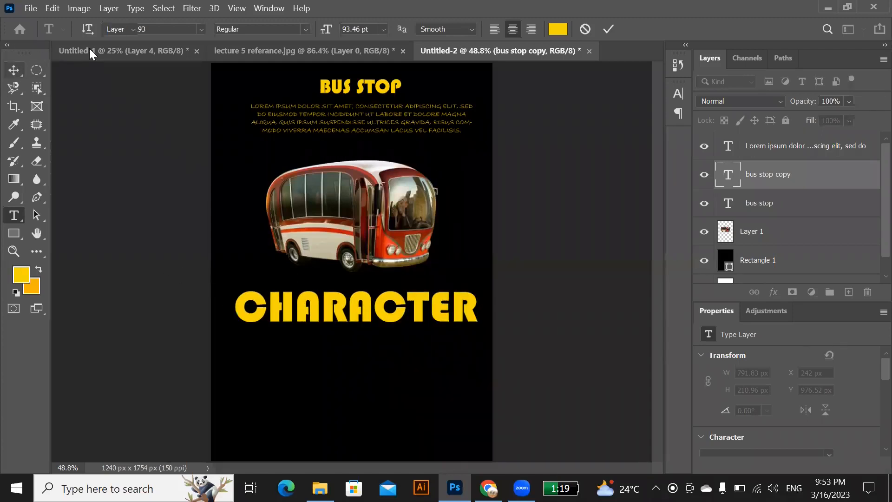
{"action": "double_click", "coordinate": [373, 318]}
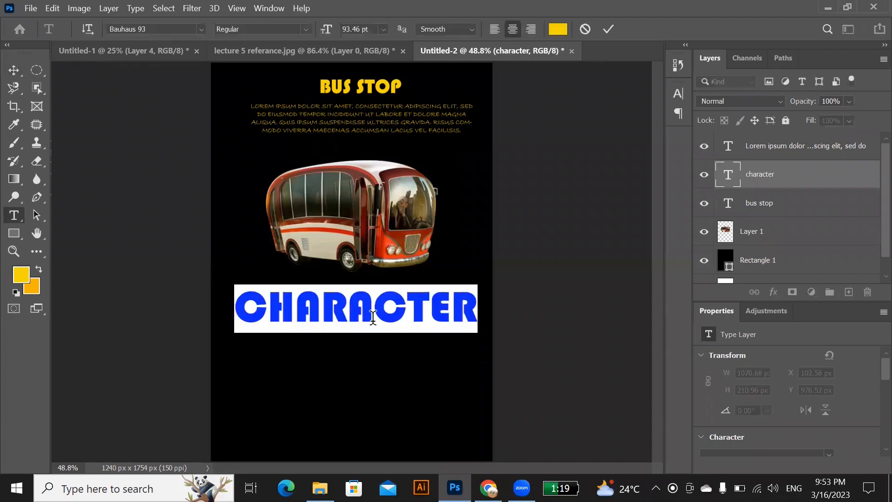
{"action": "left_click", "coordinate": [201, 28]}
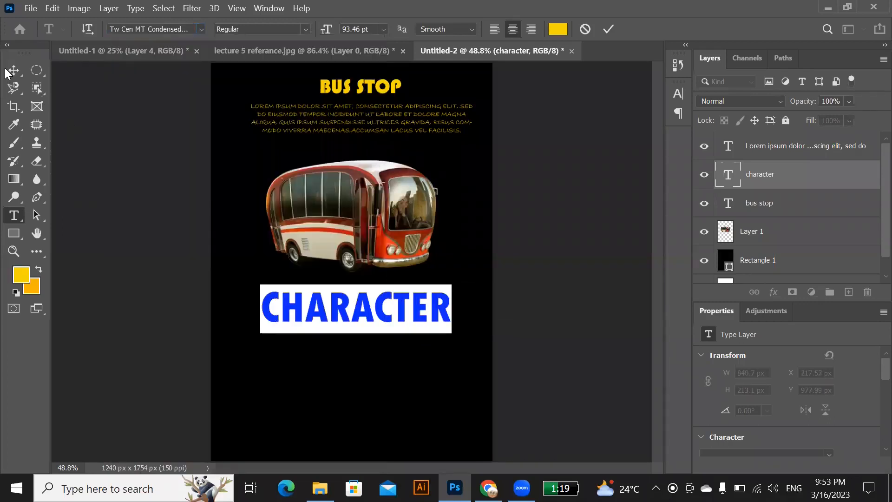
{"action": "left_click", "coordinate": [16, 70]}
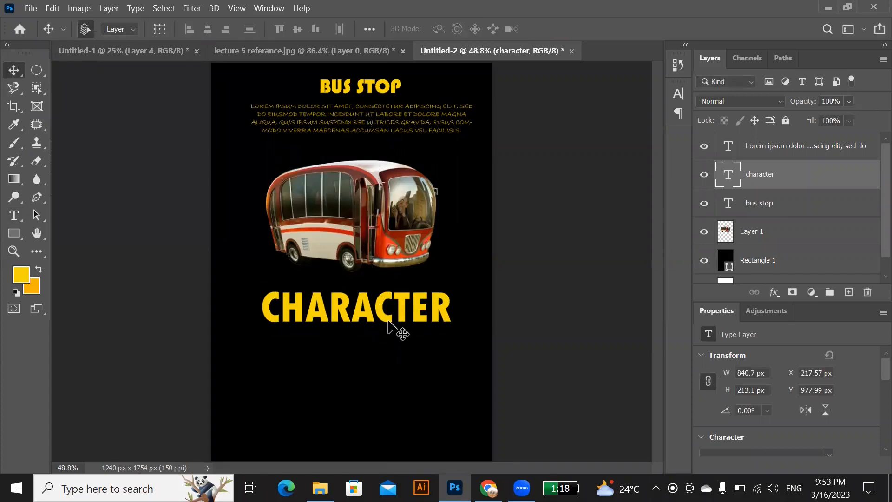
Duplicate the CHARACTER text just below the original and set the copy's font to Edwardian Script ITC.
{"action": "key", "text": "ctrl"}
{"action": "left_click_drag", "start_coordinate": [389, 320], "coordinate": [389, 353]}
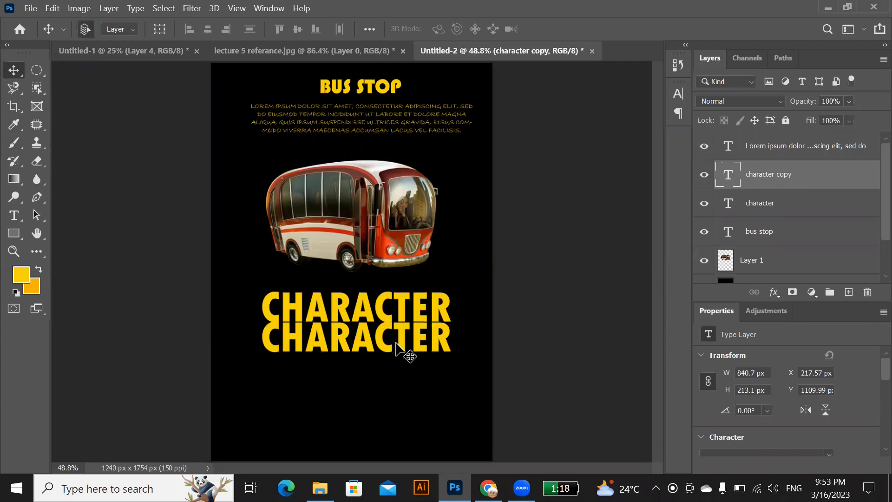
{"action": "double_click", "coordinate": [370, 345]}
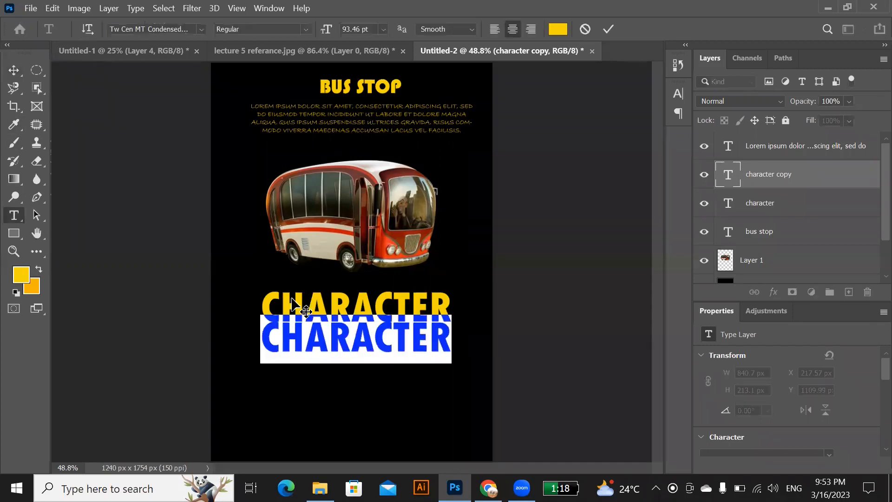
{"action": "left_click", "coordinate": [202, 29]}
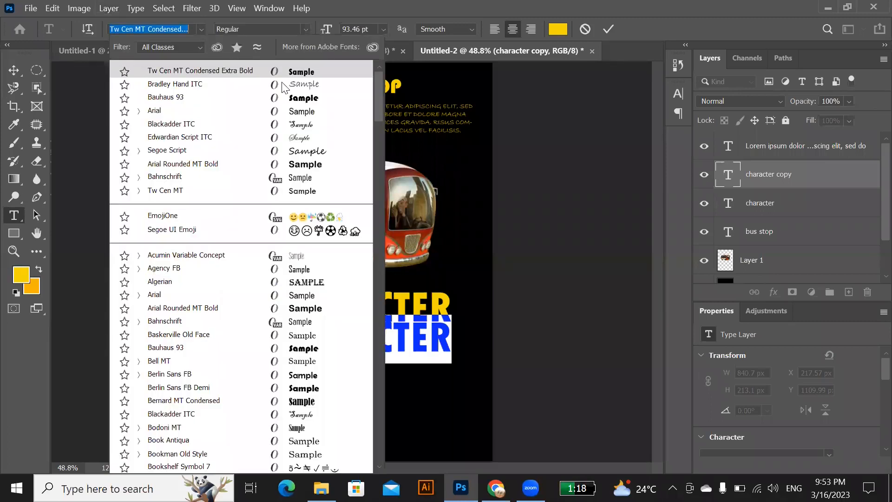
{"action": "left_click", "coordinate": [293, 138]}
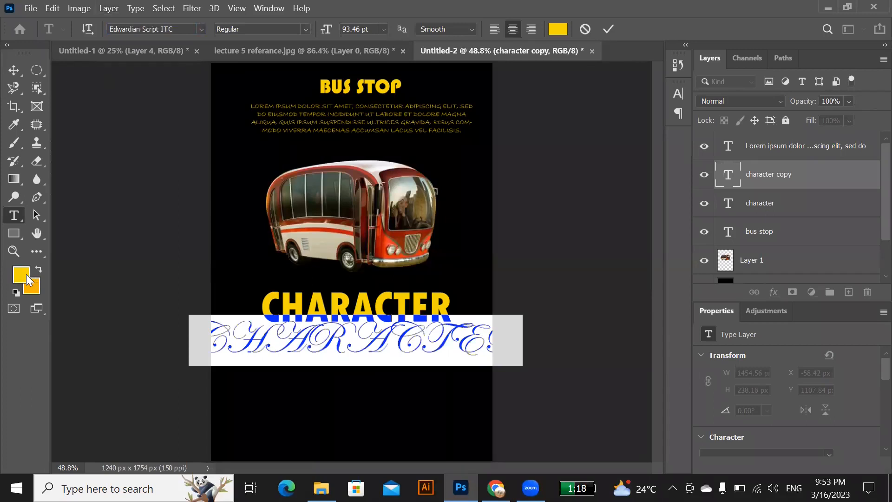
Set the background colour to white and apply it to the script CHARACTER copy.
{"action": "left_click", "coordinate": [34, 287]}
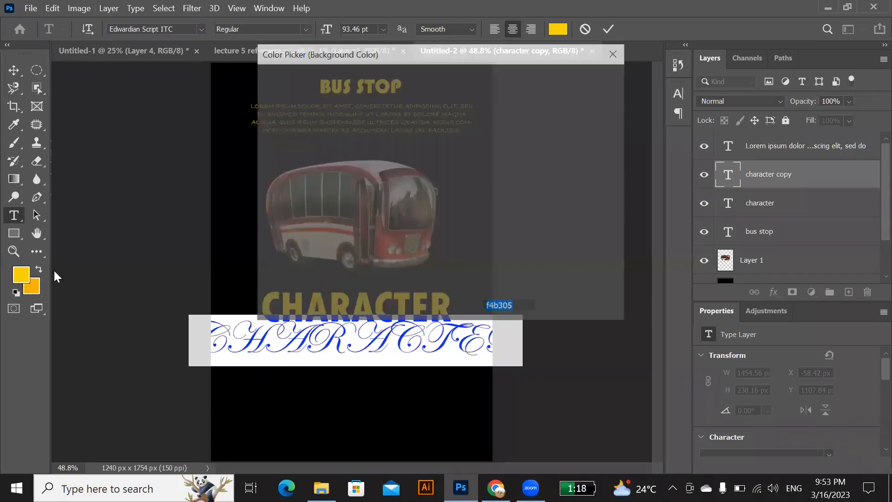
{"action": "left_click", "coordinate": [264, 86]}
{"action": "left_click", "coordinate": [578, 80]}
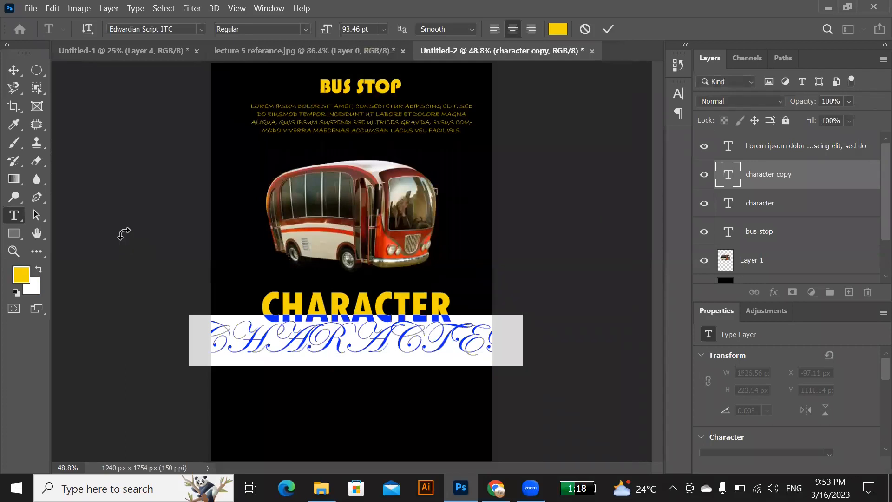
{"action": "key", "text": "BackSpace"}
{"action": "key", "text": "ctrl"}
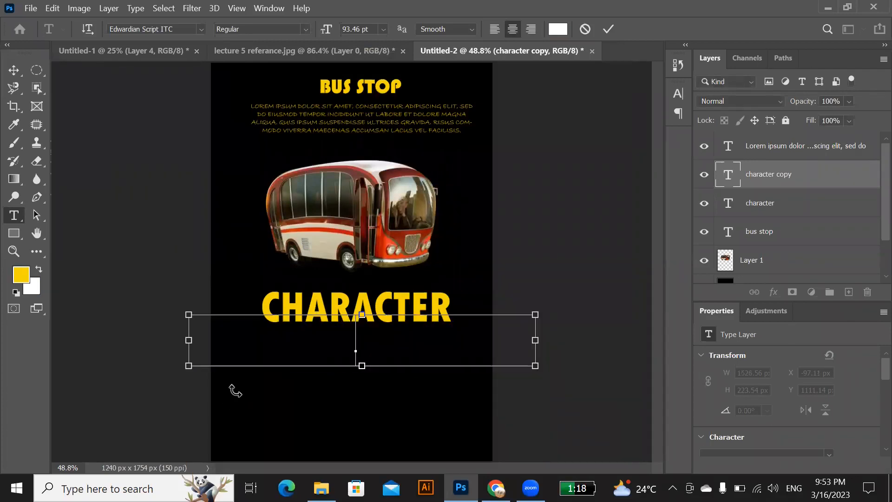
{"action": "key", "text": "ctrl+z"}
{"action": "left_click", "coordinate": [14, 70]}
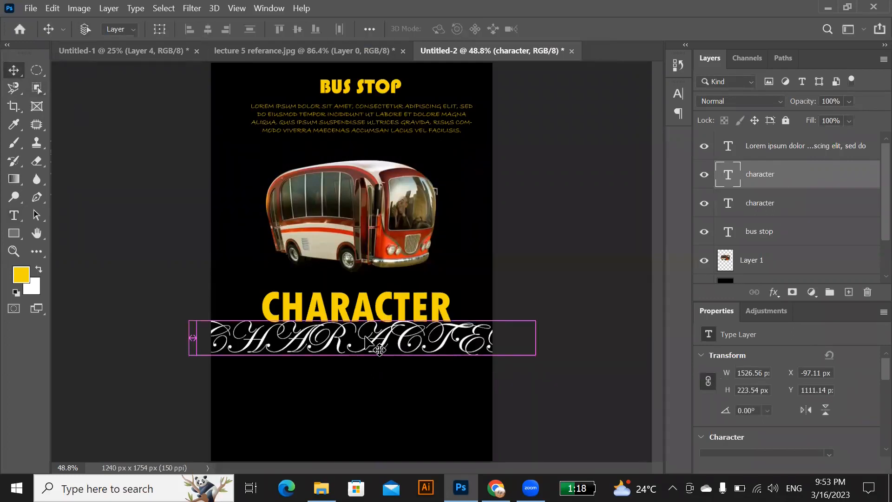
Shrink the white script CHARACTER to about 538 px wide over the large text's upper right edge, and select the large yellow CHARACTER layer.
{"action": "key", "text": "ctrl+t"}
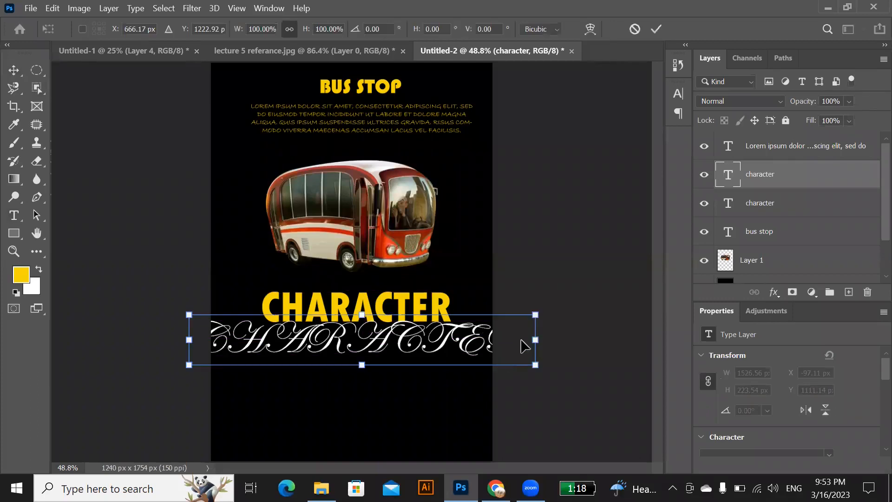
{"action": "left_click_drag", "start_coordinate": [455, 332], "coordinate": [428, 295]}
{"action": "left_click", "coordinate": [13, 69]}
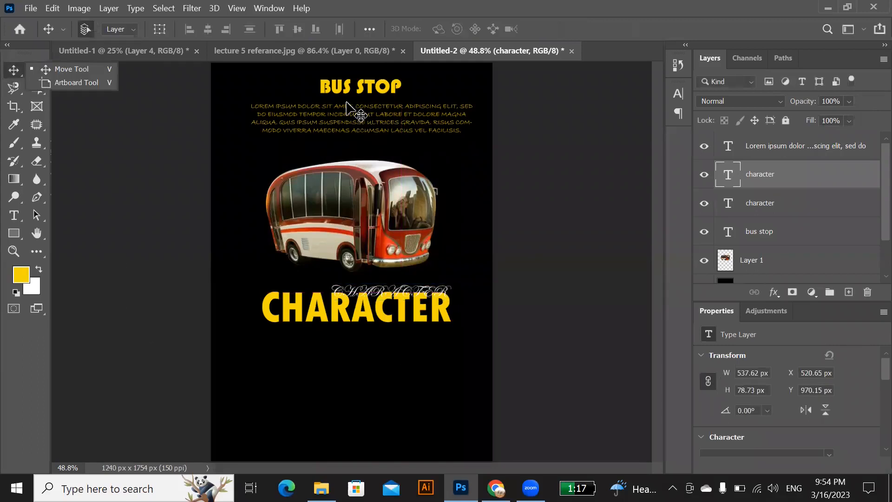
{"action": "left_click", "coordinate": [370, 321]}
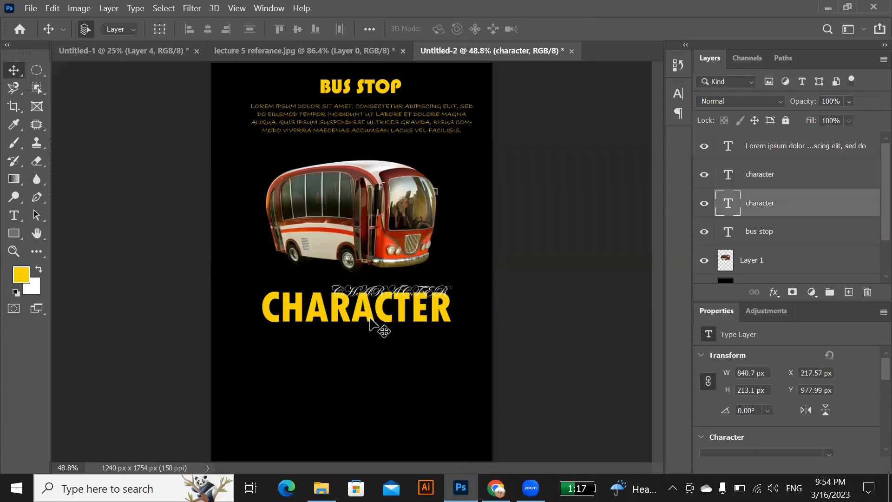
Duplicate the large yellow CHARACTER text below the original and shrink the copy to about 328 px wide.
{"action": "key", "text": "ctrl"}
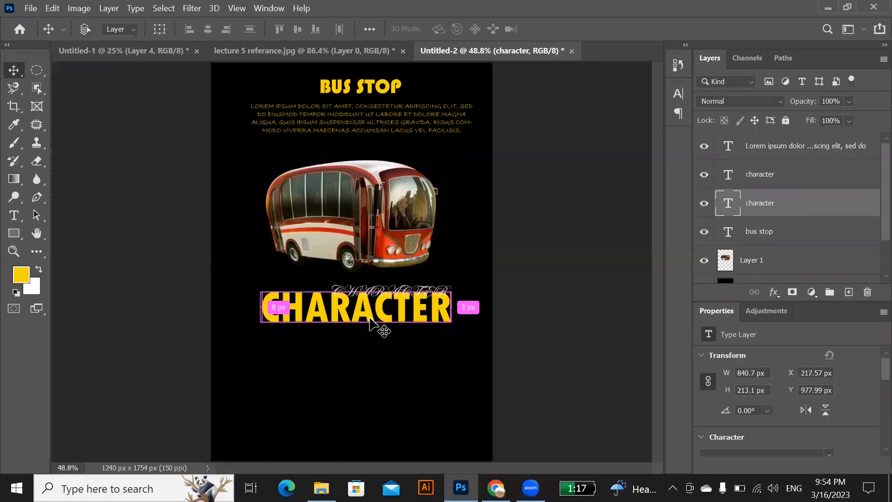
{"action": "key", "text": "ctrl+j"}
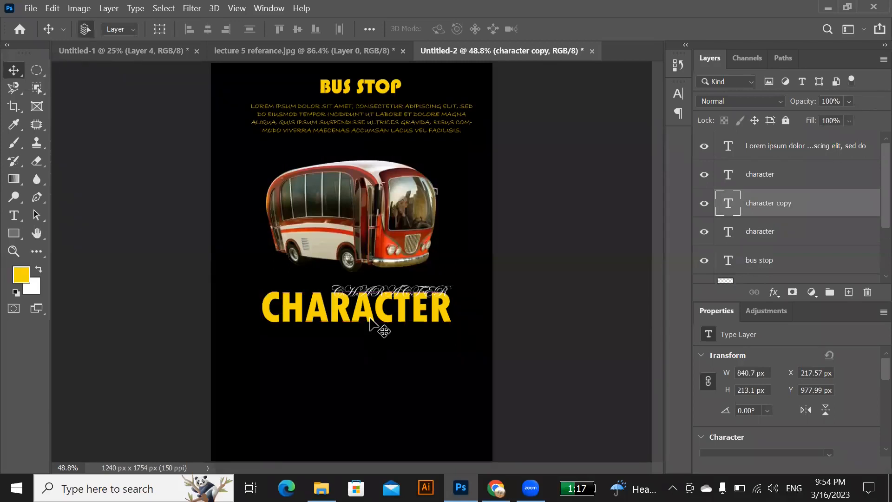
{"action": "left_click_drag", "start_coordinate": [369, 316], "coordinate": [343, 367]}
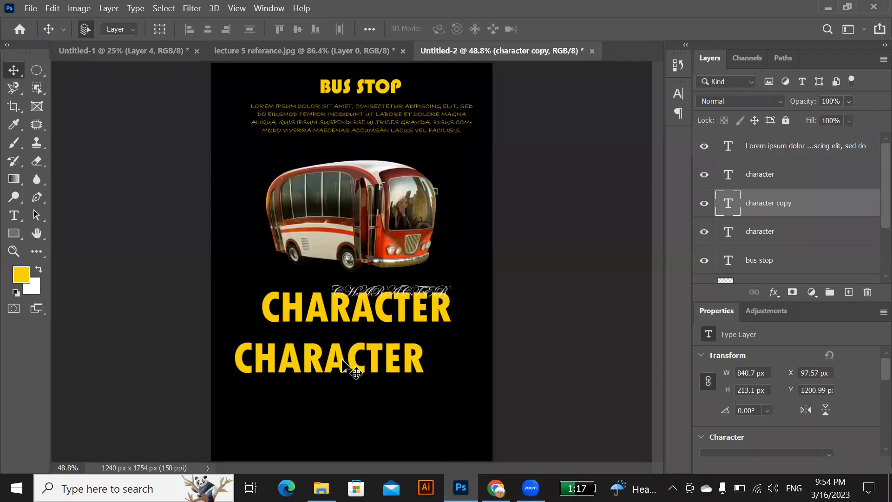
{"action": "key", "text": "ctrl+t"}
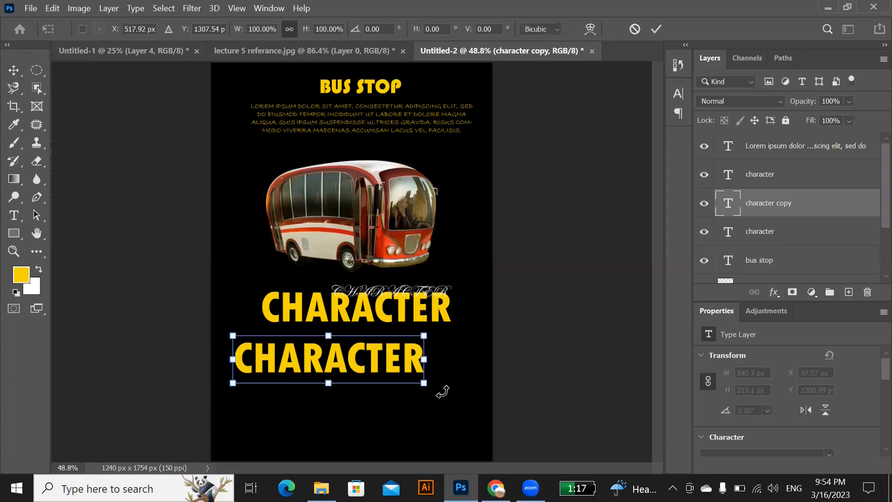
{"action": "left_click_drag", "start_coordinate": [424, 336], "coordinate": [307, 364]}
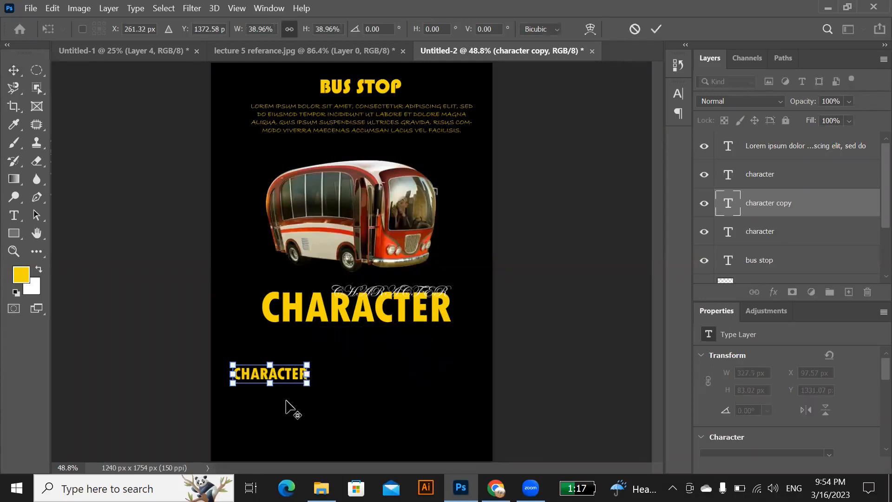
{"action": "scroll", "coordinate": [288, 391], "scroll_direction": "up", "scroll_amount": 3}
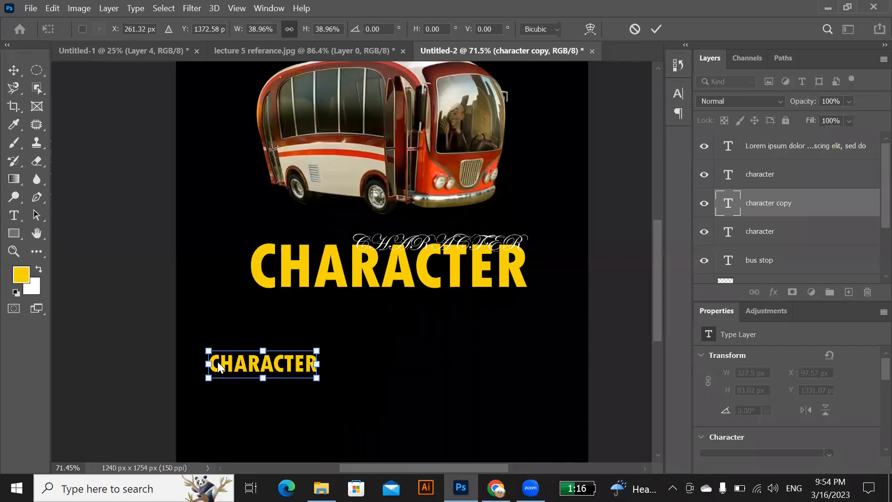
{"action": "key", "text": "Return"}
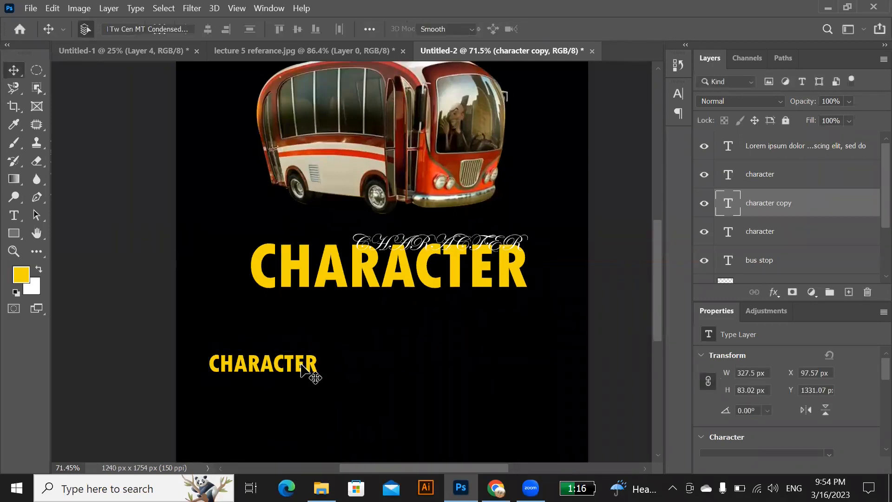
Set the small CHARACTER copy's font to Arial Rounded MT Bold.
{"action": "double_click", "coordinate": [312, 367]}
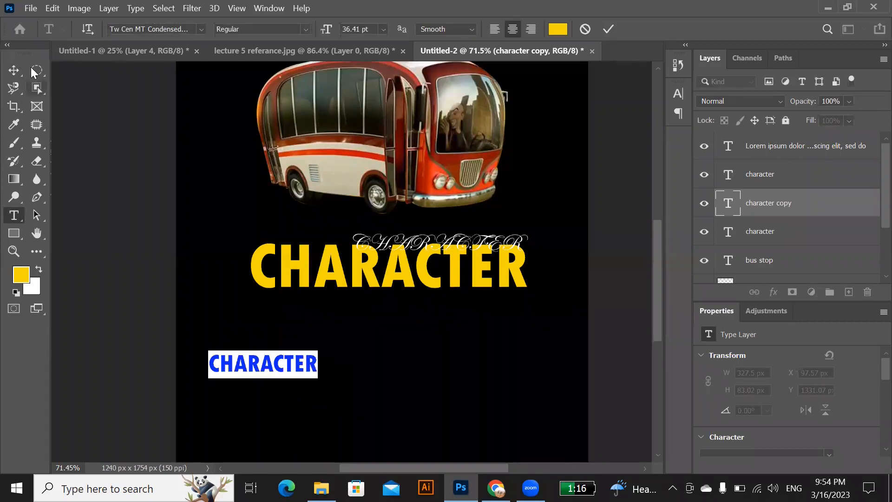
{"action": "left_click", "coordinate": [201, 29]}
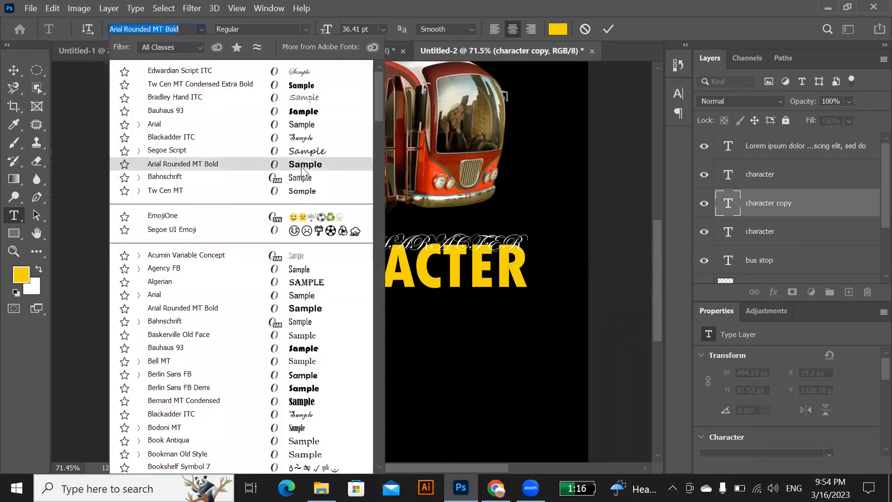
{"action": "key", "text": "Escape"}
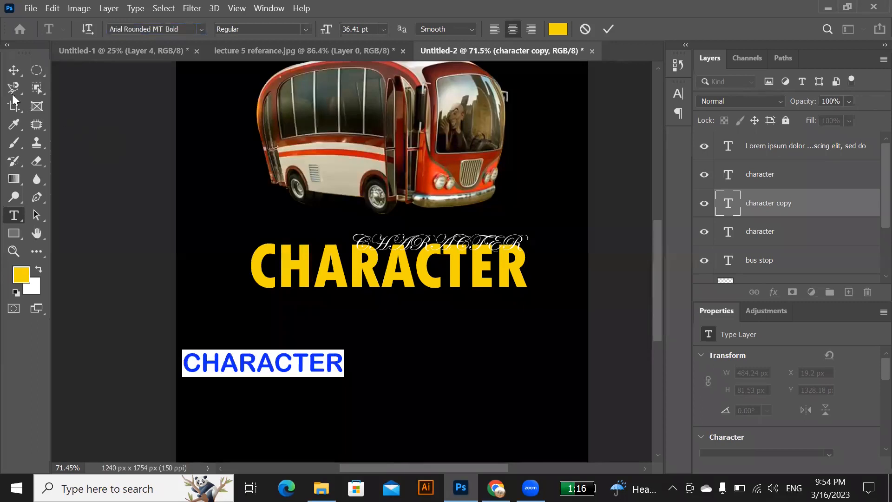
{"action": "left_click", "coordinate": [13, 70]}
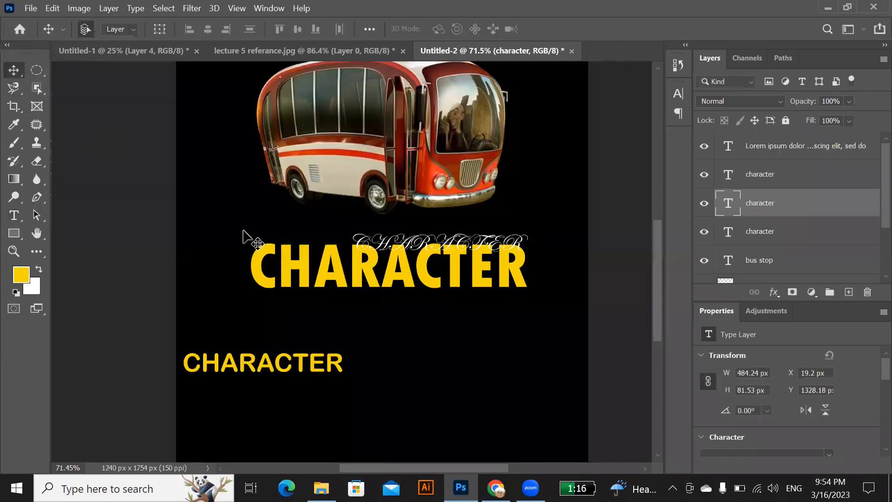
Shrink the small CHARACTER text to about 217 px wide near the page's left edge and place a duplicate directly after it.
{"action": "key", "text": "ctrl+t"}
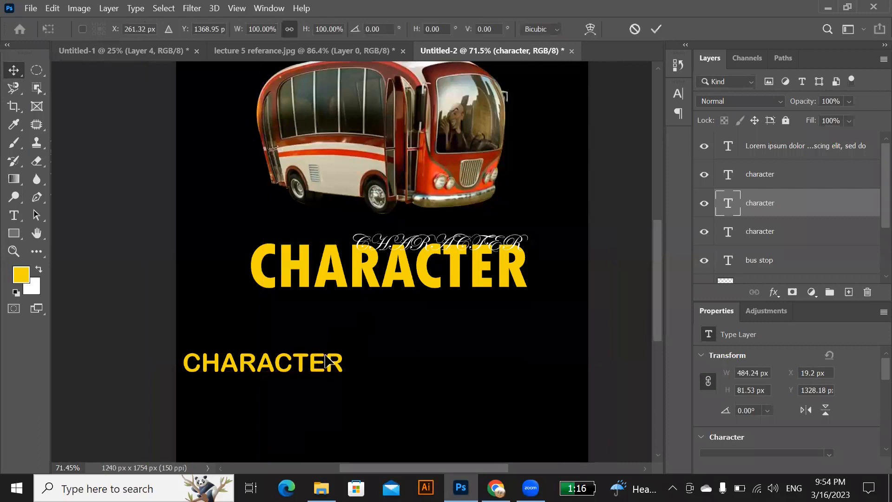
{"action": "left_click_drag", "start_coordinate": [334, 350], "coordinate": [255, 370]}
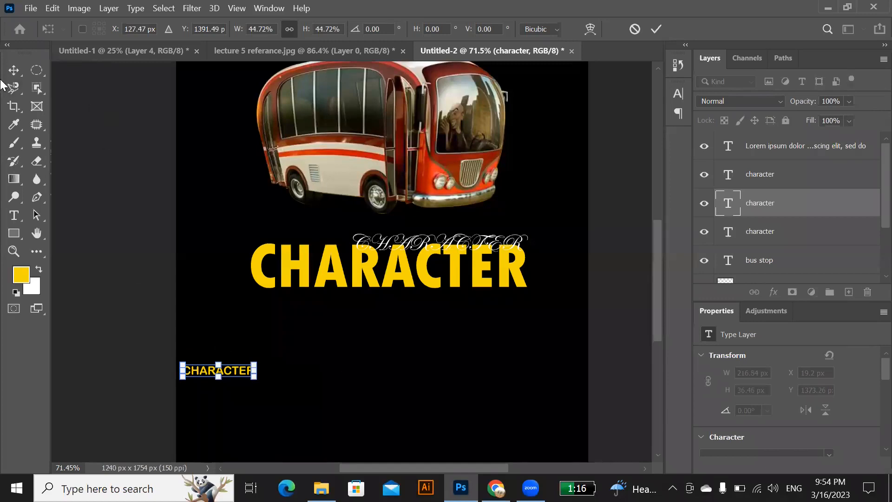
{"action": "left_click", "coordinate": [8, 70]}
{"action": "left_click_drag", "start_coordinate": [239, 374], "coordinate": [336, 367]}
{"action": "key", "text": "ctrl+j"}
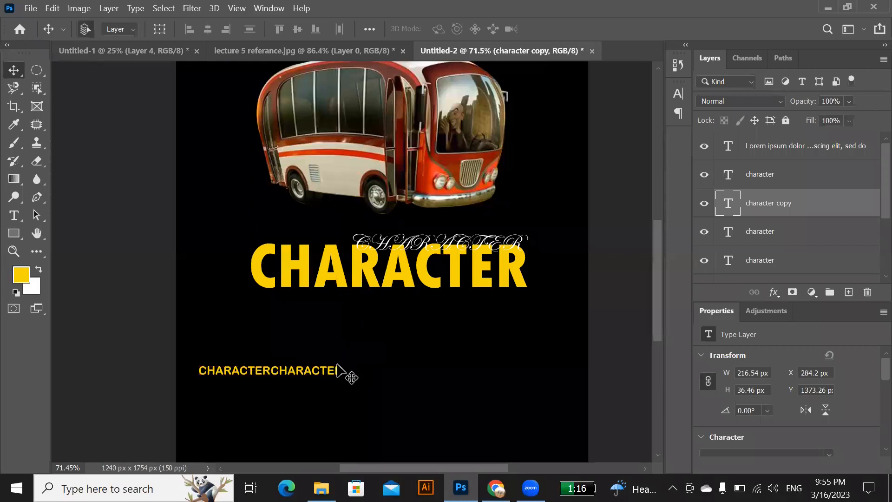
Enlarge the second small CHARACTER to about 402 px wide and align its baseline with the first word.
{"action": "key", "text": "ctrl+t"}
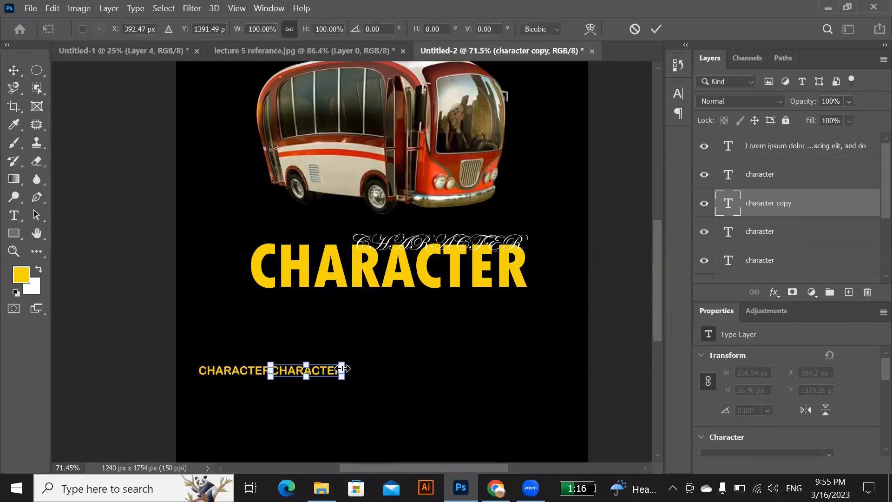
{"action": "left_click_drag", "start_coordinate": [345, 362], "coordinate": [411, 347]}
{"action": "left_click", "coordinate": [8, 73]}
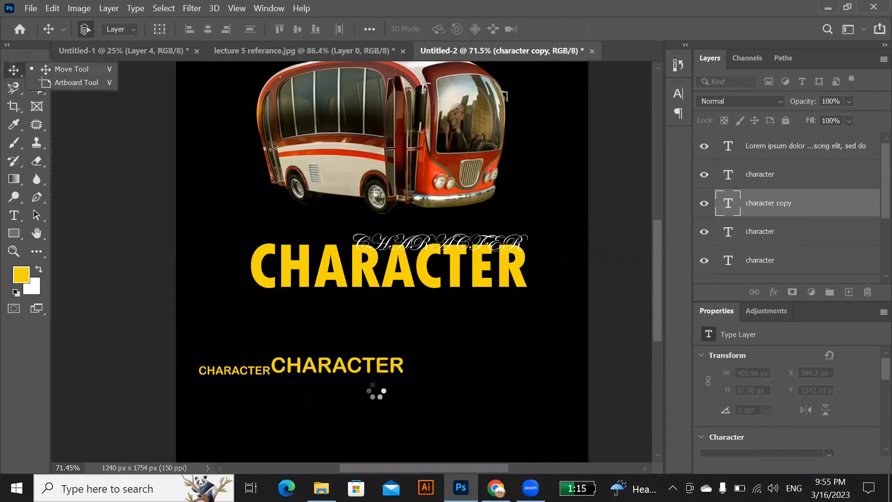
{"action": "left_click_drag", "start_coordinate": [324, 366], "coordinate": [324, 367]}
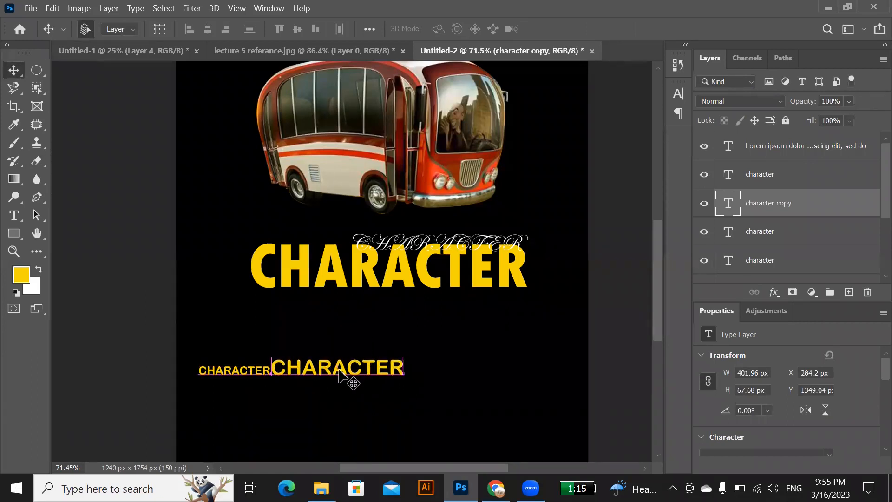
Shorten the enlarged second word to "CHAR" and move it up against the end of the first small CHARACTER.
{"action": "key", "text": "t"}
{"action": "left_click_drag", "start_coordinate": [403, 368], "coordinate": [332, 369]}
{"action": "left_click", "coordinate": [13, 70]}
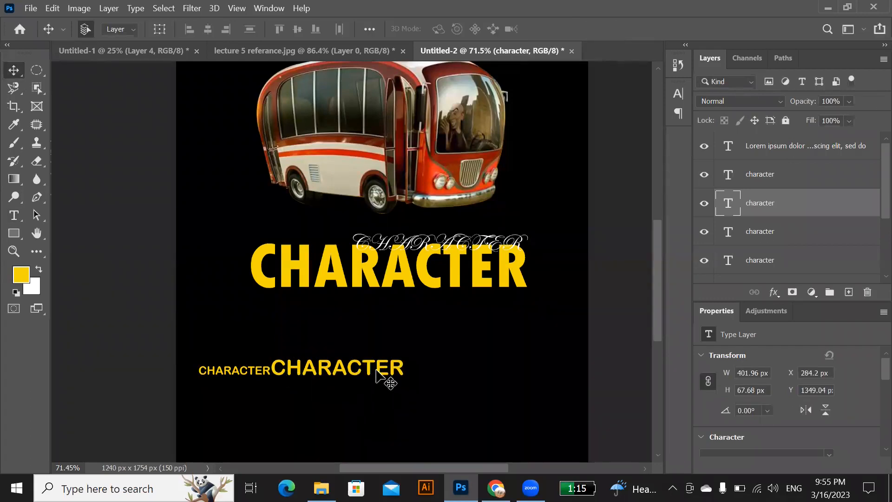
{"action": "double_click", "coordinate": [399, 370]}
{"action": "left_click", "coordinate": [402, 369]}
{"action": "left_click_drag", "start_coordinate": [386, 368], "coordinate": [336, 372]}
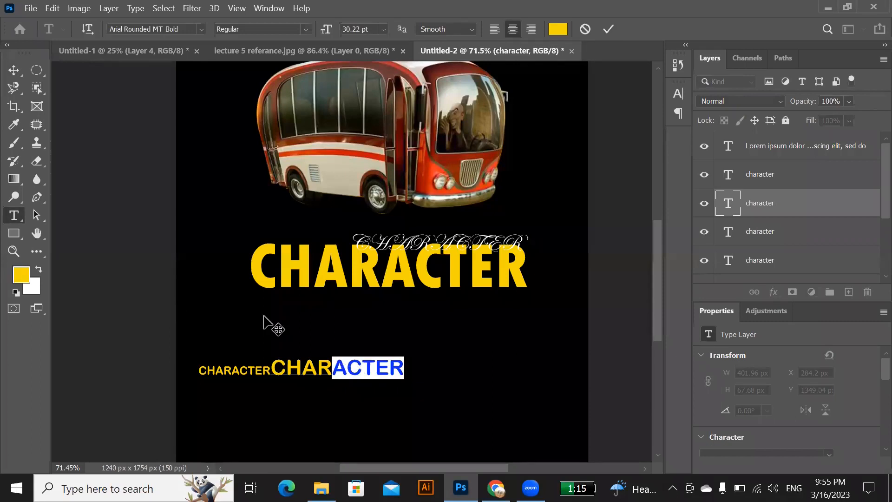
{"action": "key", "text": "BackSpace"}
{"action": "left_click", "coordinate": [14, 69]}
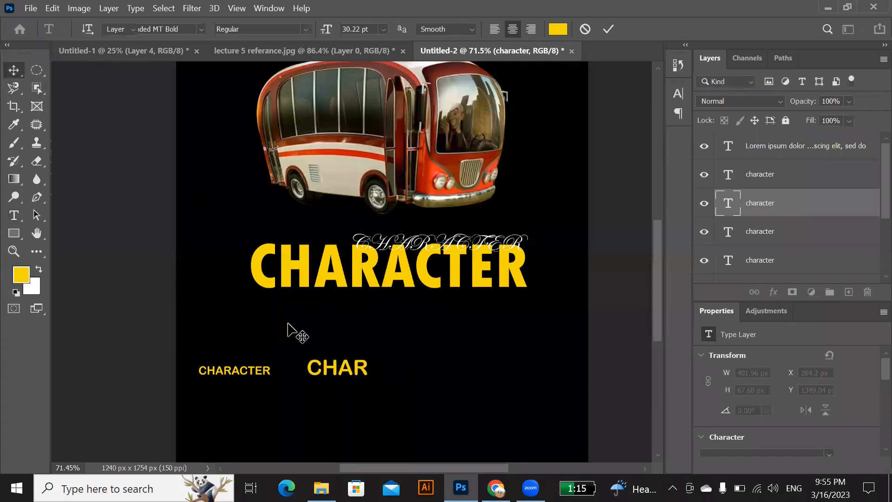
{"action": "left_click_drag", "start_coordinate": [332, 372], "coordinate": [267, 378]}
Duplicate the first small CHARACTER after CHAR and enlarge the copy to about 278 px wide.
{"action": "left_click", "coordinate": [249, 372]}
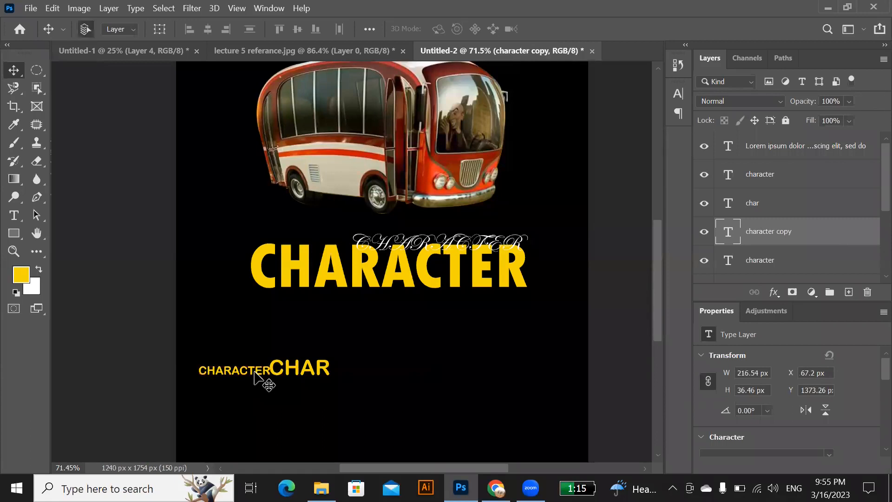
{"action": "left_click_drag", "start_coordinate": [261, 373], "coordinate": [386, 379]}
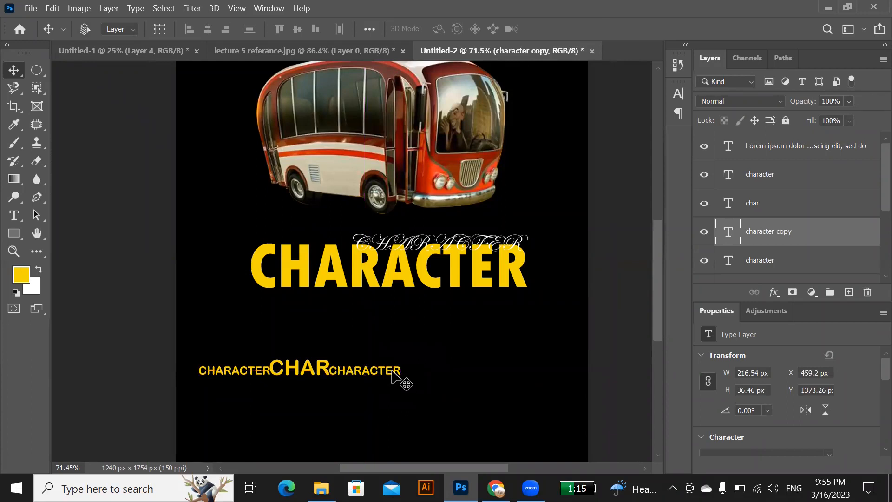
{"action": "key", "text": "ctrl+t"}
{"action": "mouse_move", "coordinate": [402, 364]}
{"action": "left_mouse_down"}
{"action": "mouse_move", "coordinate": [435, 361]}
{"action": "mouse_move", "coordinate": [411, 363]}
{"action": "left_mouse_up"}
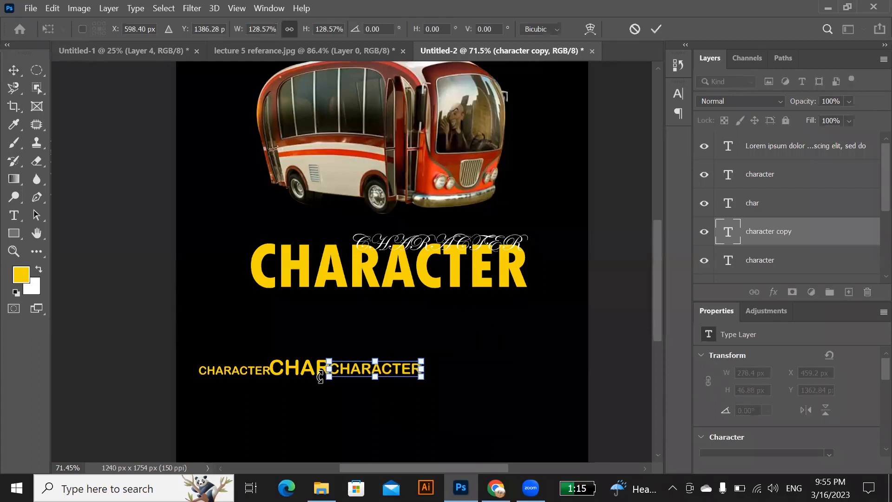
{"action": "left_click", "coordinate": [14, 70]}
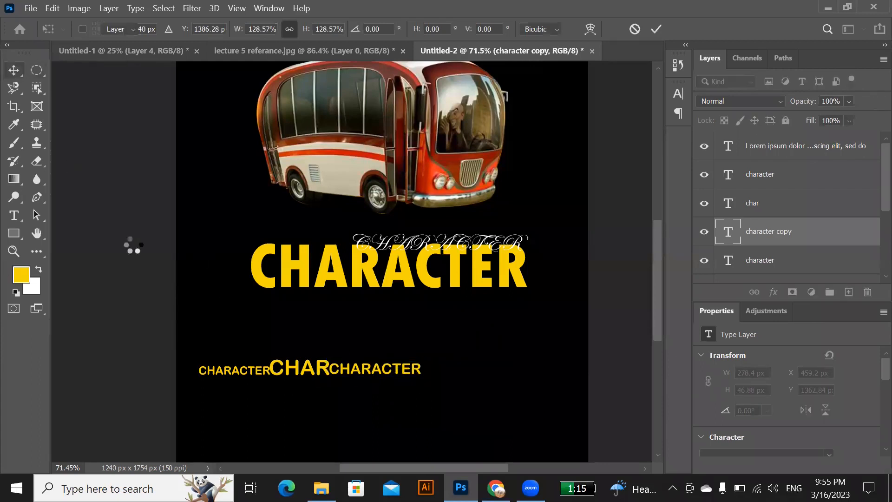
{"action": "key", "text": "t"}
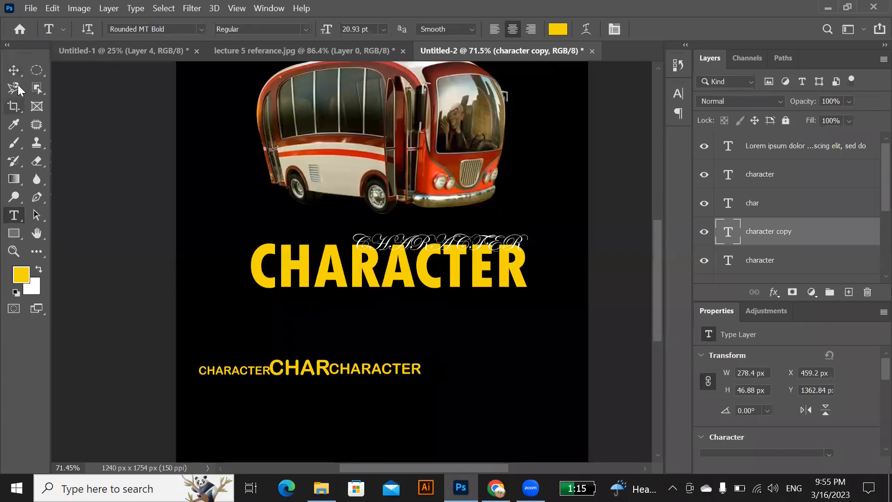
{"action": "left_click", "coordinate": [14, 70]}
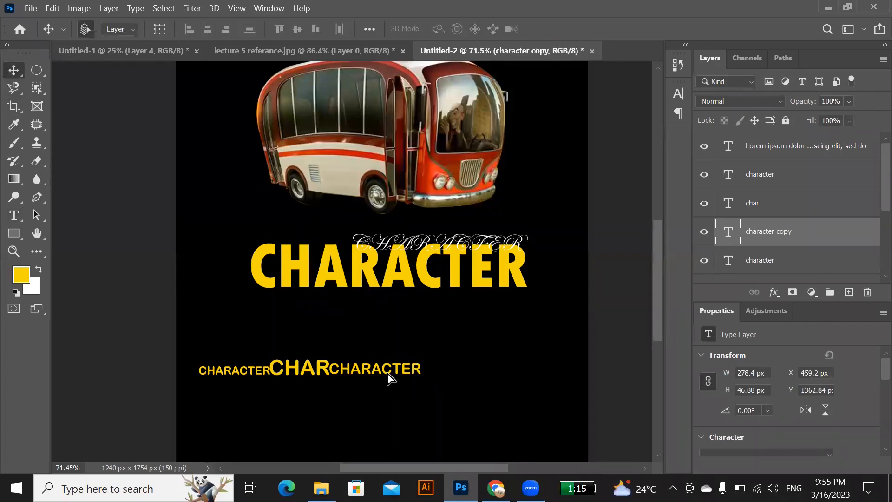
Nudge the CHARACTER copy after CHAR 4 px right and 4 px down, and duplicate the black background rectangle.
{"action": "key", "text": "Right"}
{"action": "key", "text": "Right"}
{"action": "key", "text": "Right"}
{"action": "key", "text": "Right"}
{"action": "key", "text": "Down"}
{"action": "key", "text": "Down"}
{"action": "key", "text": "Down"}
{"action": "key", "text": "Down"}
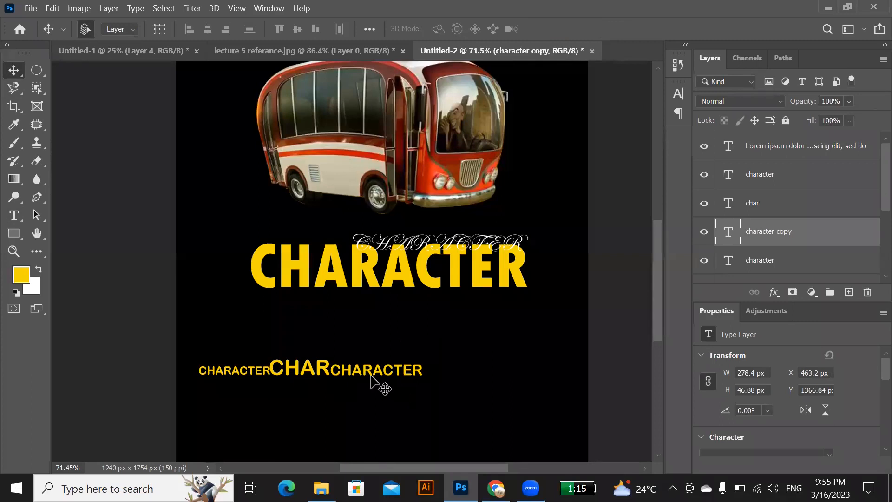
{"action": "left_click", "coordinate": [371, 376]}
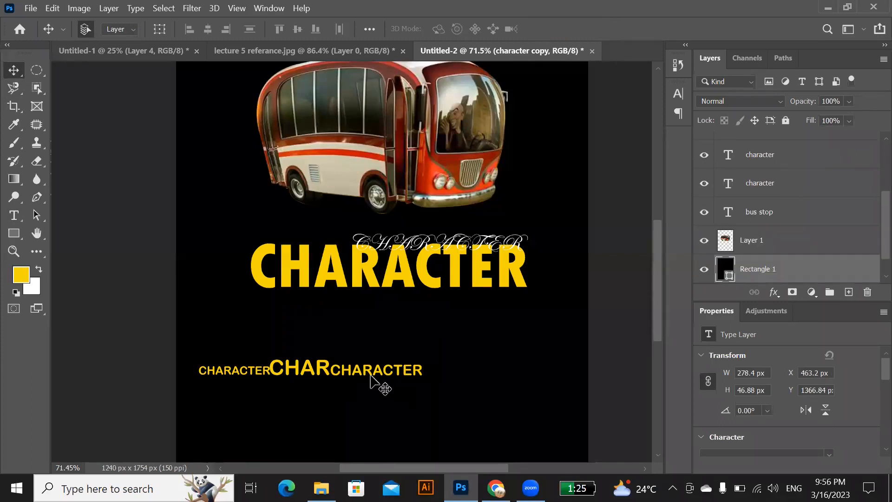
{"action": "key", "text": "ctrl+j"}
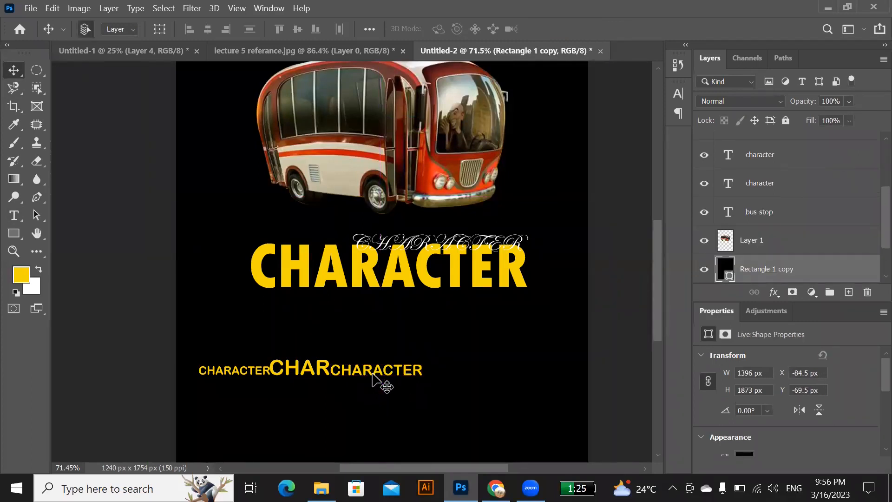
Duplicate the row's last CHARACTER to its right and shrink the copy to about 174 px wide.
{"action": "left_click", "coordinate": [373, 372]}
{"action": "left_click_drag", "start_coordinate": [373, 372], "coordinate": [429, 369]}
{"action": "left_click_drag", "start_coordinate": [437, 374], "coordinate": [493, 371]}
{"action": "left_click", "coordinate": [497, 376]}
{"action": "key", "text": "ctrl+t"}
{"action": "left_click", "coordinate": [15, 72]}
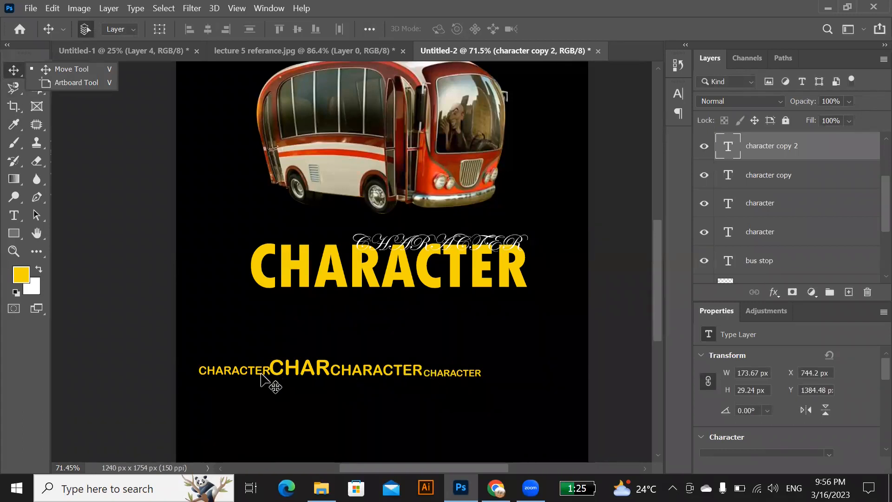
Duplicate the row's first small CHARACTER and place the copy at the end of the row.
{"action": "mouse_move", "coordinate": [261, 372]}
{"action": "left_mouse_down"}
{"action": "mouse_move", "coordinate": [281, 364]}
{"action": "mouse_move", "coordinate": [258, 374]}
{"action": "left_mouse_up"}
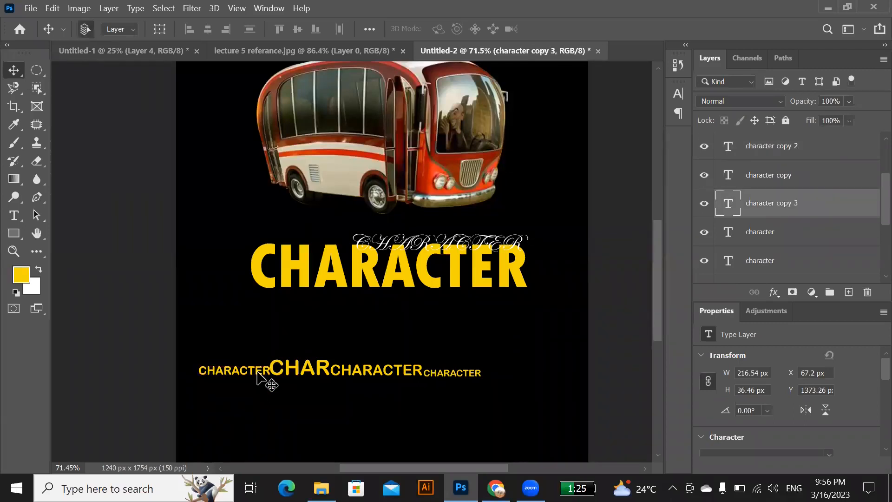
{"action": "left_click_drag", "start_coordinate": [331, 376], "coordinate": [540, 375]}
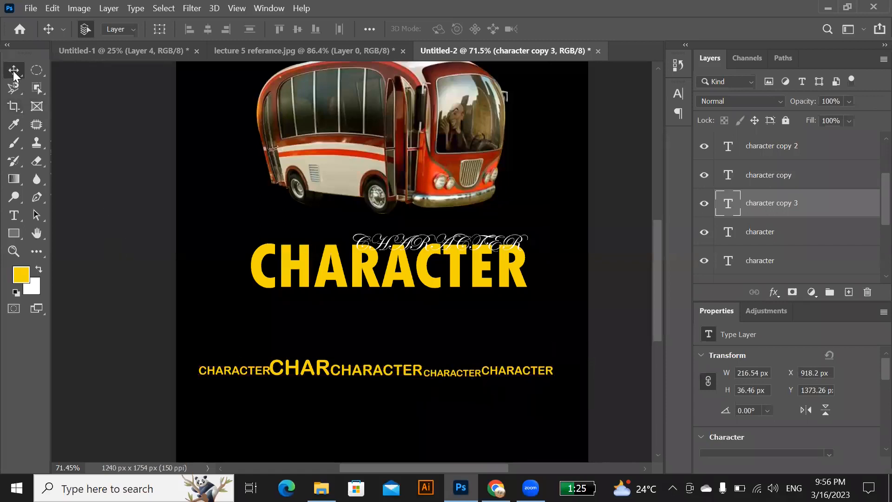
Select the duplicated black background rectangle and lock its position.
{"action": "scroll", "coordinate": [243, 349], "scroll_direction": "down", "scroll_amount": 3}
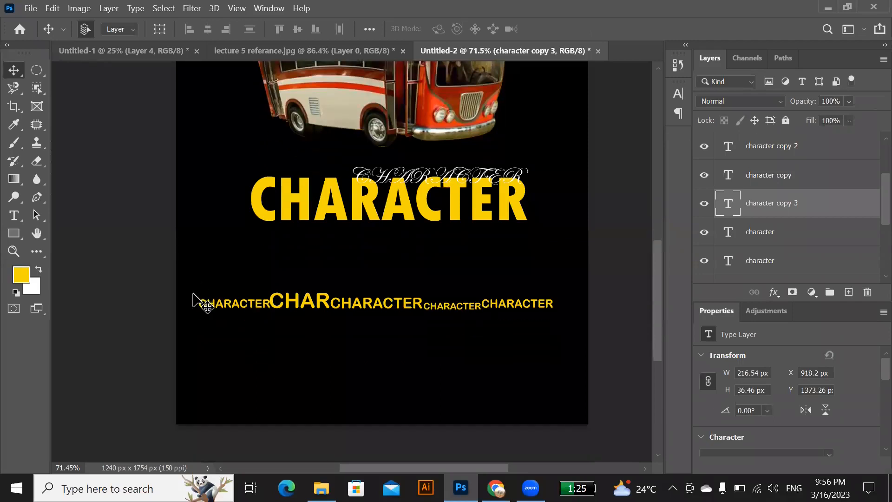
{"action": "left_click", "coordinate": [276, 281]}
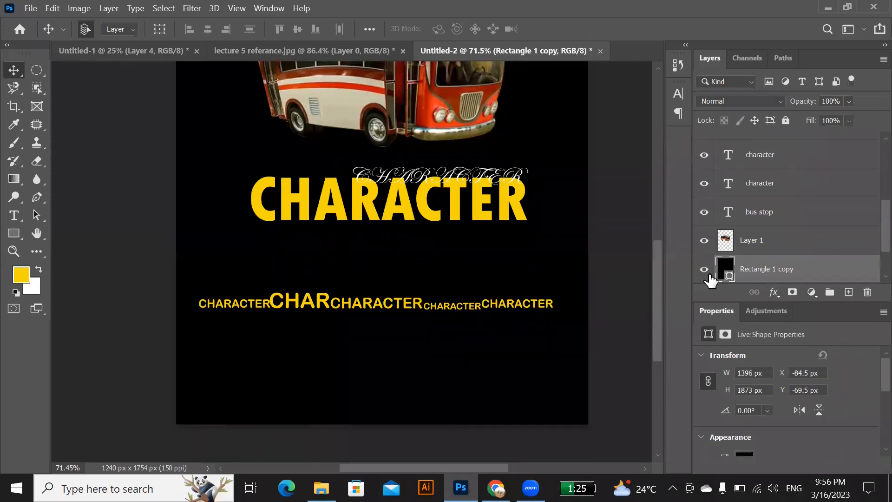
{"action": "left_click", "coordinate": [753, 122]}
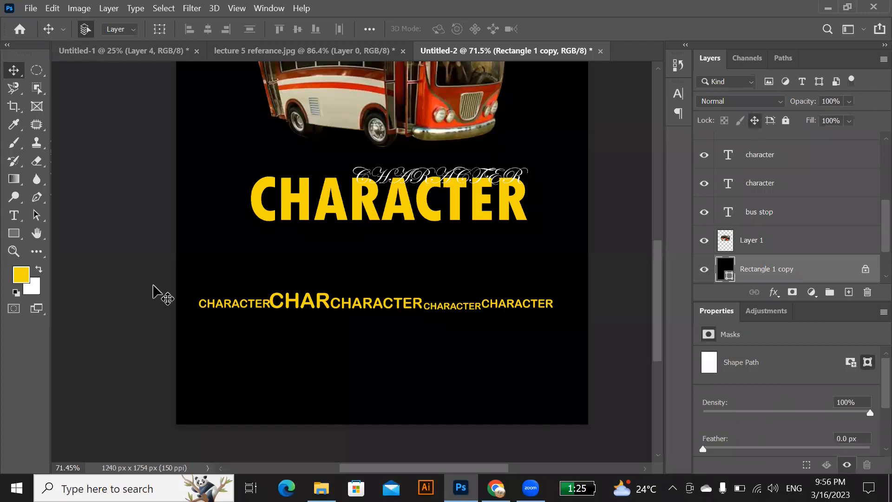
Select the whole mixed-size word row, duplicate it, and place the copy about 35 px below the original, aligned with its start.
{"action": "left_click_drag", "start_coordinate": [163, 287], "coordinate": [565, 334]}
{"action": "left_click_drag", "start_coordinate": [175, 279], "coordinate": [582, 341]}
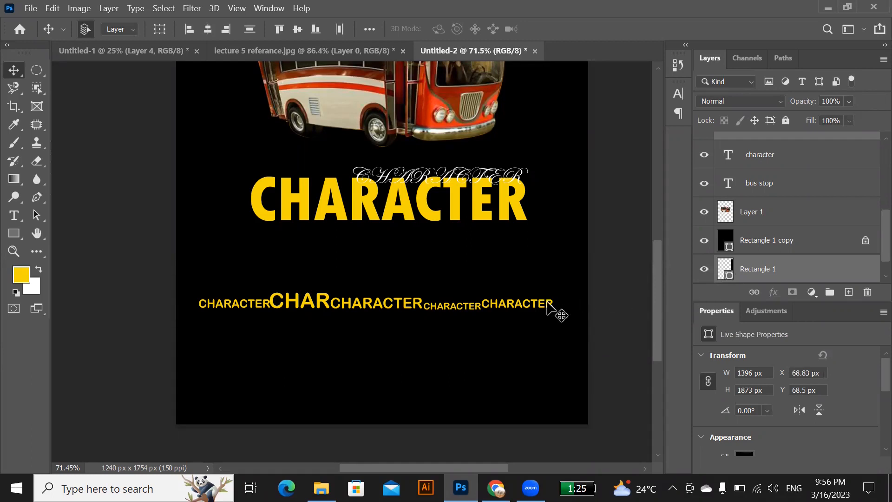
{"action": "key", "text": "ctrl"}
{"action": "key", "text": "ctrl+j"}
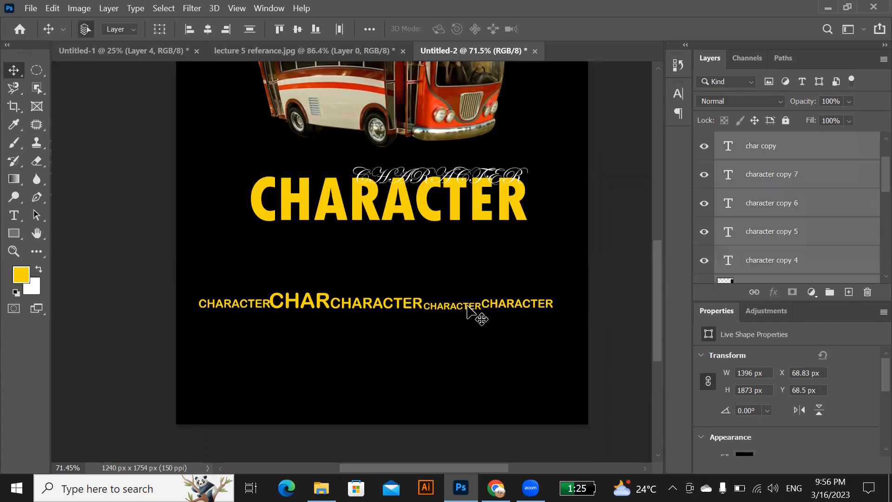
{"action": "left_click_drag", "start_coordinate": [468, 317], "coordinate": [467, 326]}
{"action": "key", "text": "shift+Down"}
{"action": "key", "text": "shift+Down"}
{"action": "key", "text": "shift+Down"}
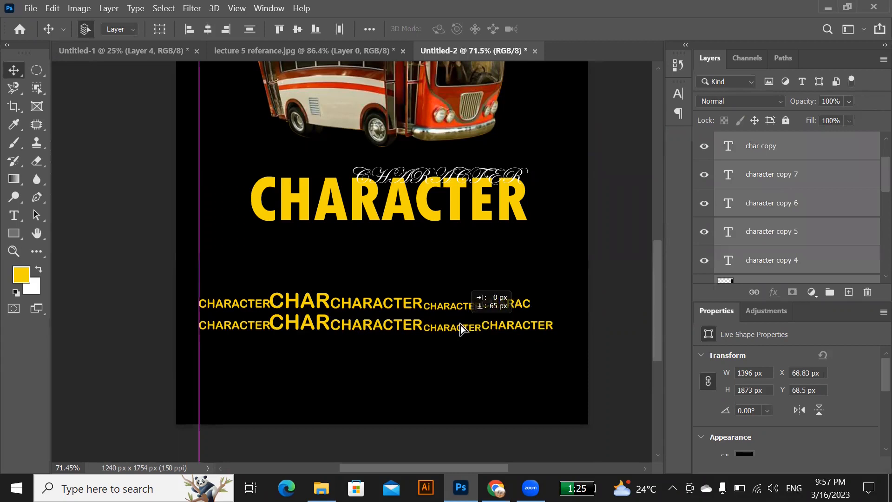
{"action": "key", "text": "shift+Up"}
{"action": "key", "text": "shift+Up"}
{"action": "key", "text": "shift+Up"}
{"action": "left_click_drag", "start_coordinate": [461, 322], "coordinate": [464, 322]}
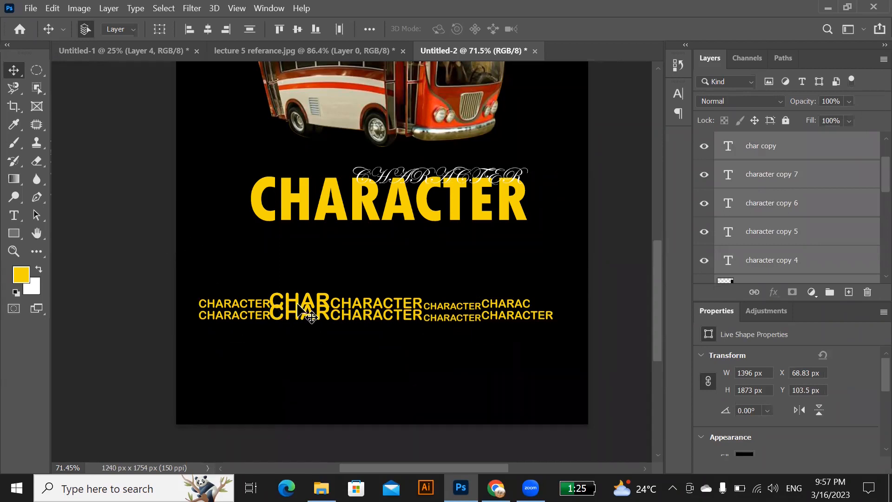
Delete the word CHAR from the second row.
{"action": "scroll", "coordinate": [301, 320], "scroll_direction": "up", "scroll_amount": 5}
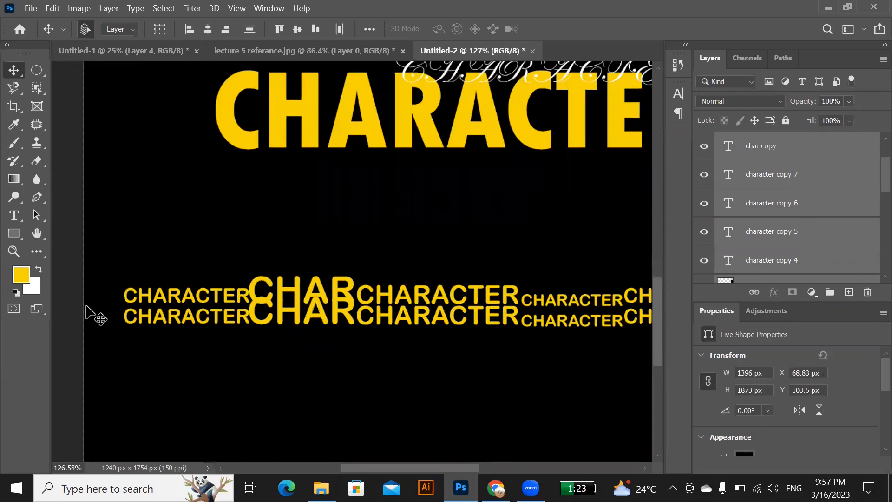
{"action": "left_click", "coordinate": [85, 313]}
{"action": "left_click", "coordinate": [351, 325]}
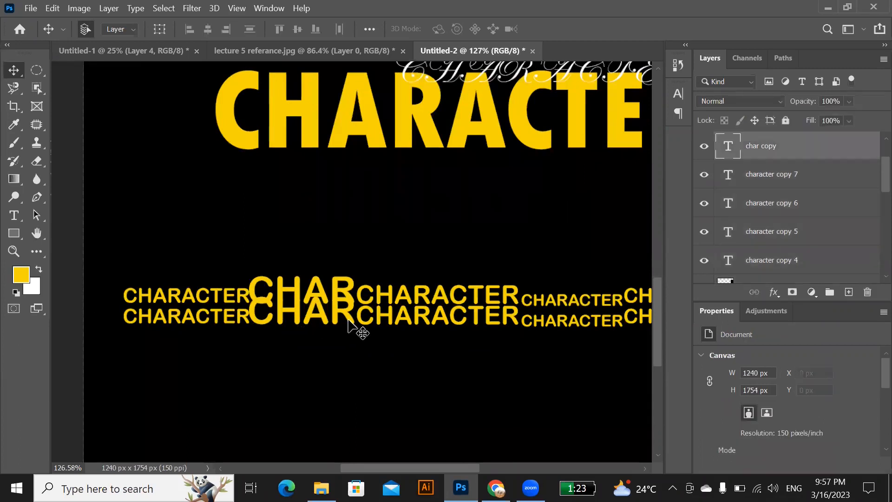
{"action": "double_click", "coordinate": [352, 318]}
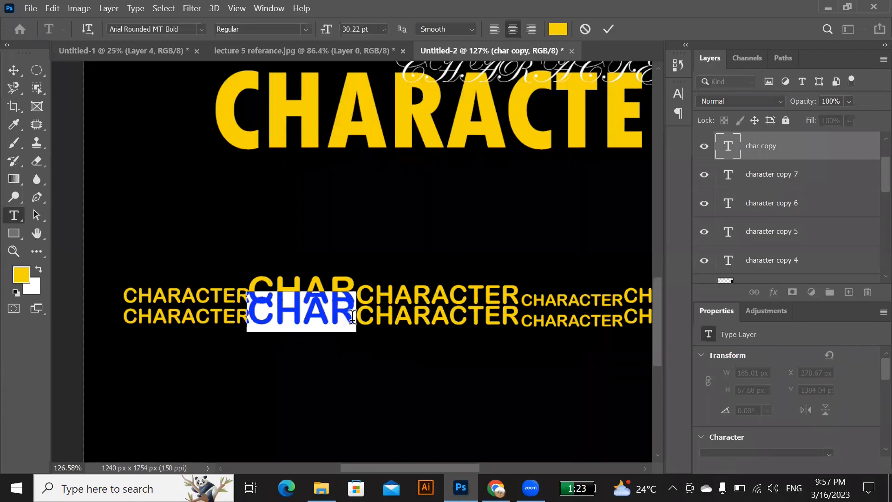
{"action": "key", "text": "BackSpace"}
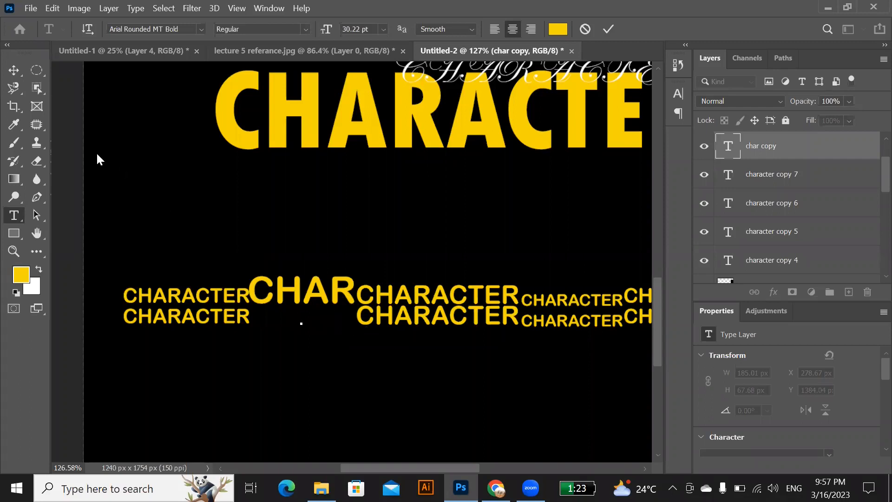
Move the second row's first CHARACTER right into the empty gap, directly before the larger CHARACTER.
{"action": "left_click", "coordinate": [198, 321]}
{"action": "left_click_drag", "start_coordinate": [205, 323], "coordinate": [302, 323]}
{"action": "scroll", "coordinate": [302, 322], "scroll_direction": "down", "scroll_amount": 1}
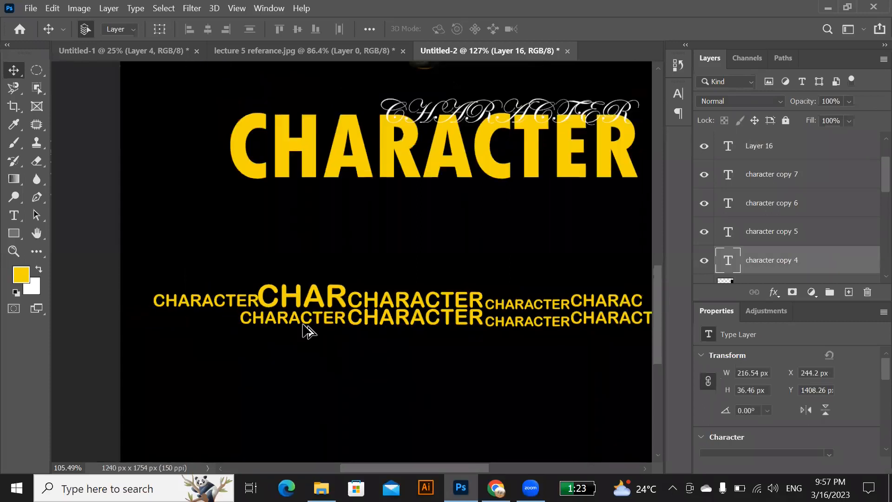
{"action": "key", "text": "super+space"}
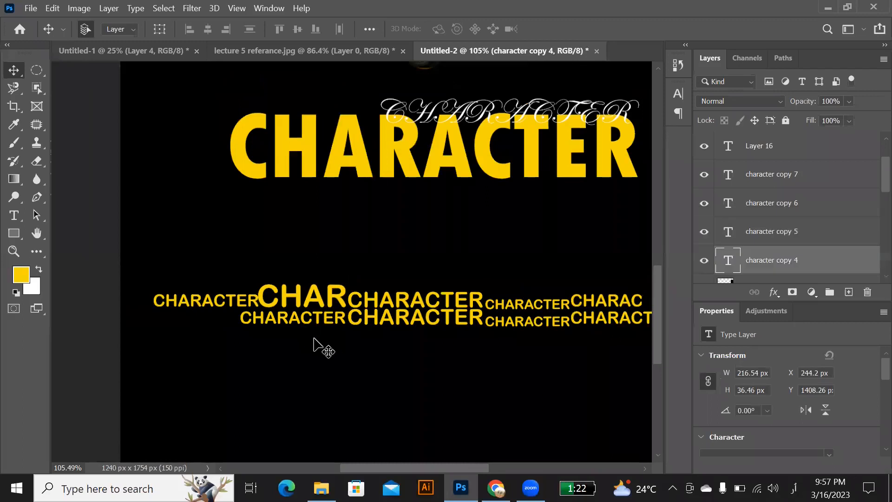
Duplicate the complete first word row and place the copy 80 px lower as a third row.
{"action": "scroll", "coordinate": [314, 344], "scroll_direction": "down", "scroll_amount": 2}
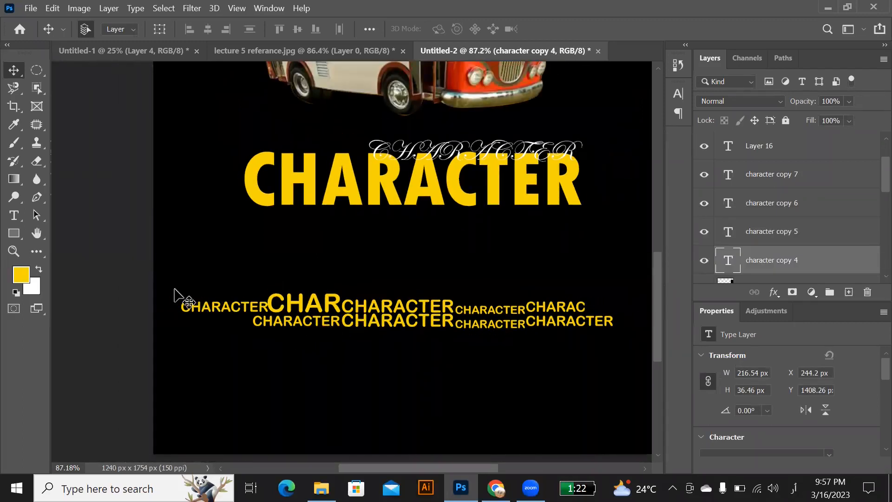
{"action": "left_click_drag", "start_coordinate": [172, 291], "coordinate": [577, 313]}
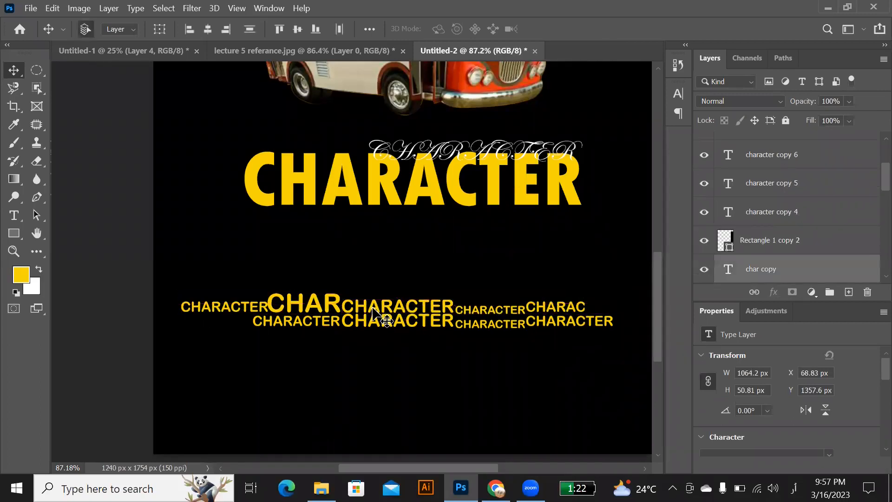
{"action": "left_click_drag", "start_coordinate": [373, 308], "coordinate": [376, 341]}
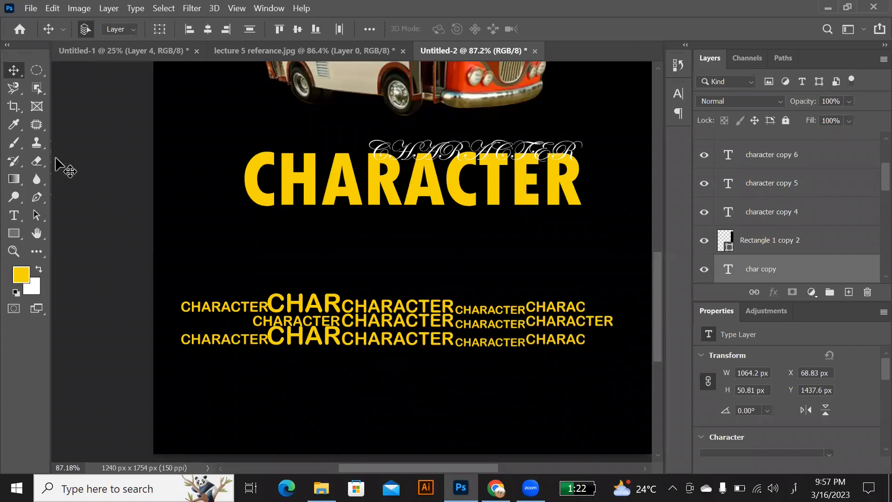
Move the third row's CHAR out of the row to the empty area below it.
{"action": "left_click_drag", "start_coordinate": [138, 304], "coordinate": [307, 344]}
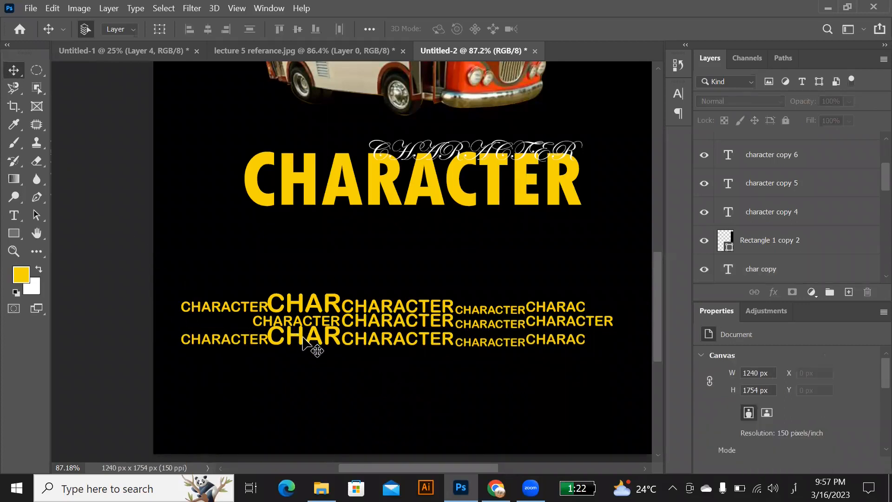
{"action": "double_click", "coordinate": [335, 337]}
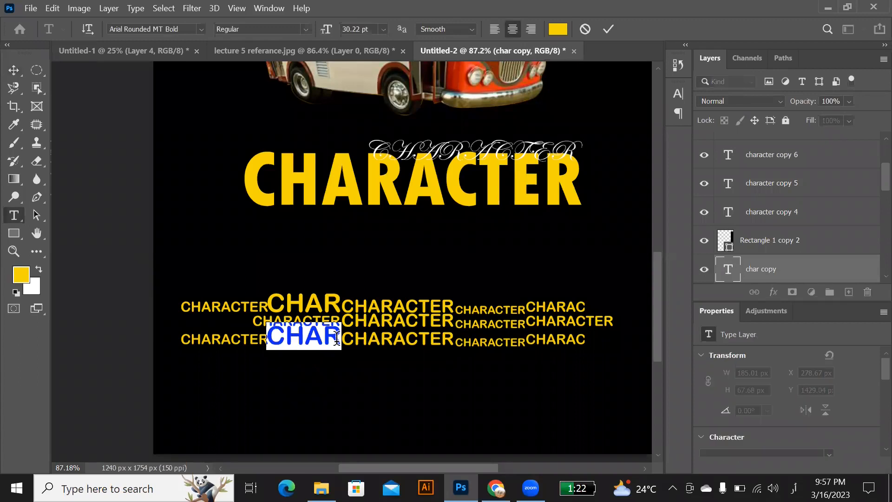
{"action": "left_click", "coordinate": [14, 72]}
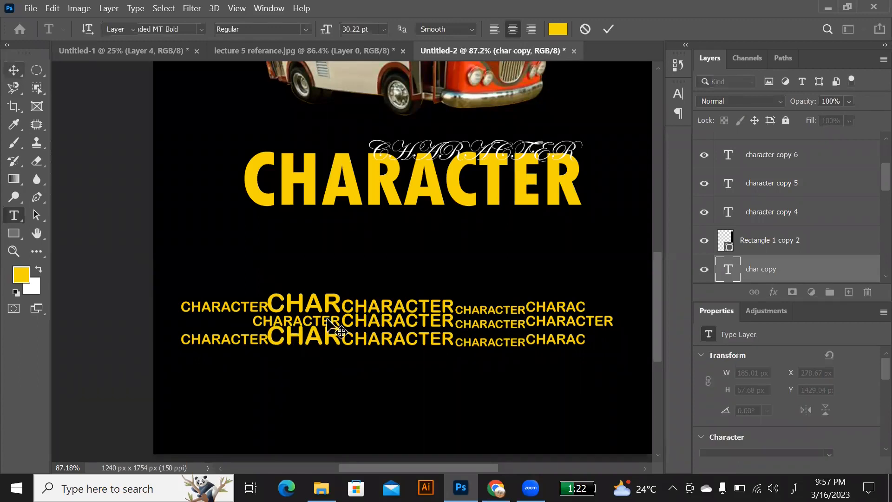
{"action": "key", "text": "ctrl"}
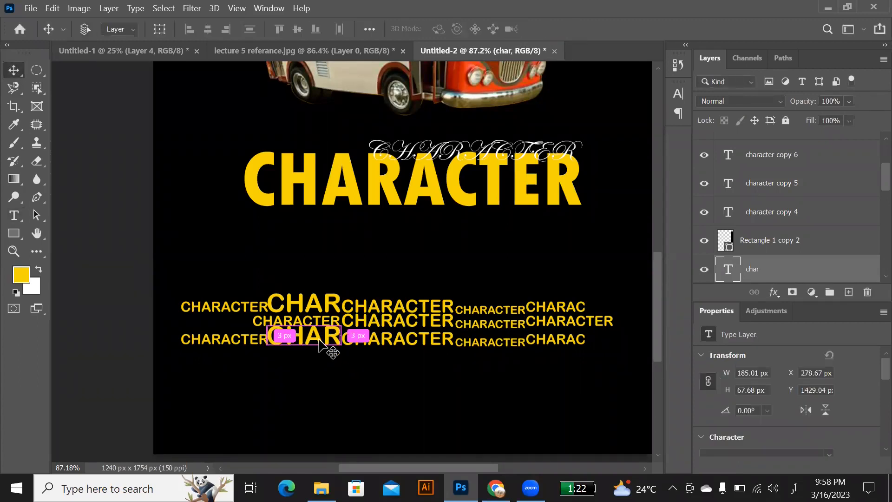
{"action": "left_click_drag", "start_coordinate": [320, 344], "coordinate": [477, 389]}
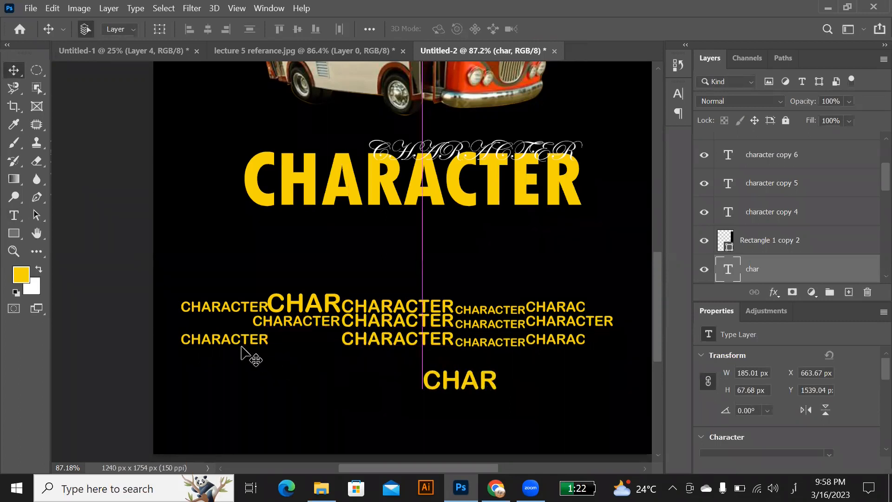
Rearrange the third row so the smallest CHARACTER comes first, its neighbour fills the gap, and CHAR sits before the last word.
{"action": "left_click_drag", "start_coordinate": [252, 345], "coordinate": [314, 347]}
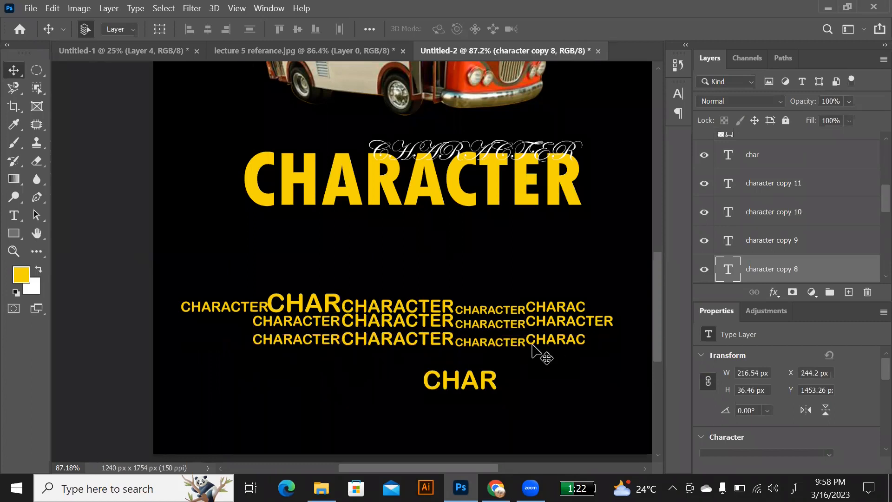
{"action": "left_click", "coordinate": [505, 343]}
{"action": "left_click_drag", "start_coordinate": [472, 351], "coordinate": [232, 344]}
{"action": "left_click_drag", "start_coordinate": [472, 391], "coordinate": [551, 341]}
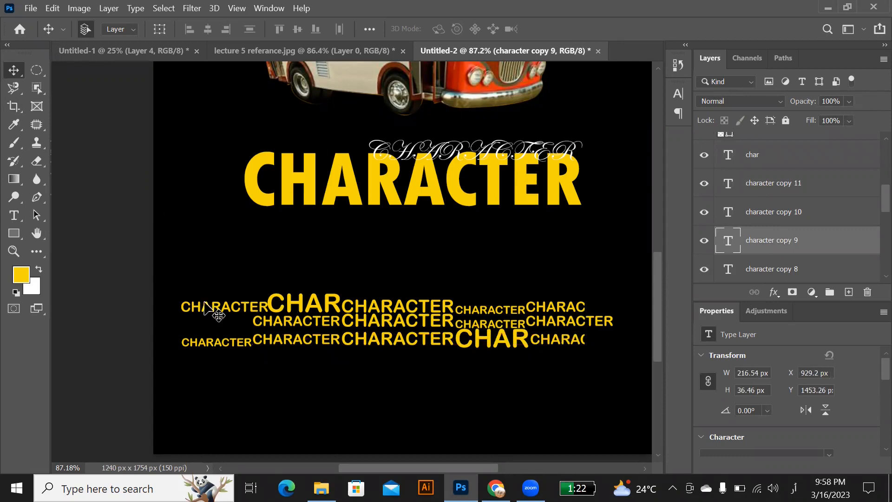
Duplicate all three word rows and place the copies 126 px lower, directly beneath the originals.
{"action": "left_click_drag", "start_coordinate": [167, 293], "coordinate": [595, 379]}
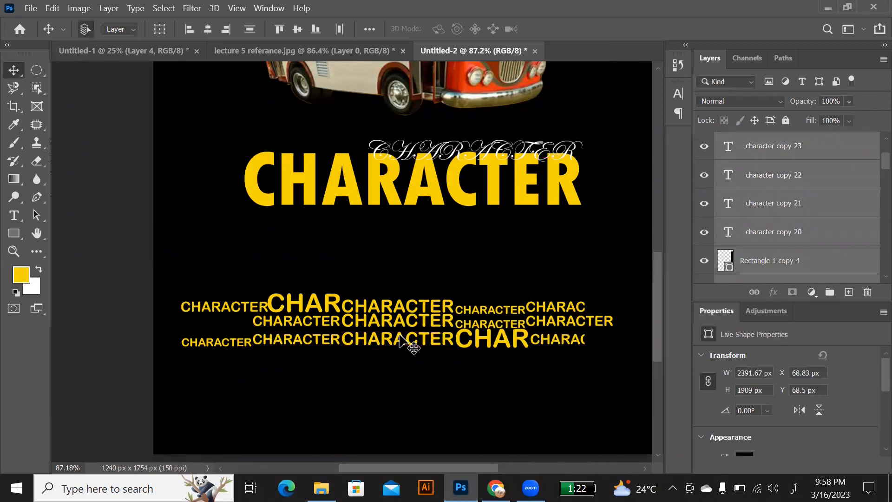
{"action": "left_click_drag", "start_coordinate": [414, 356], "coordinate": [414, 375]}
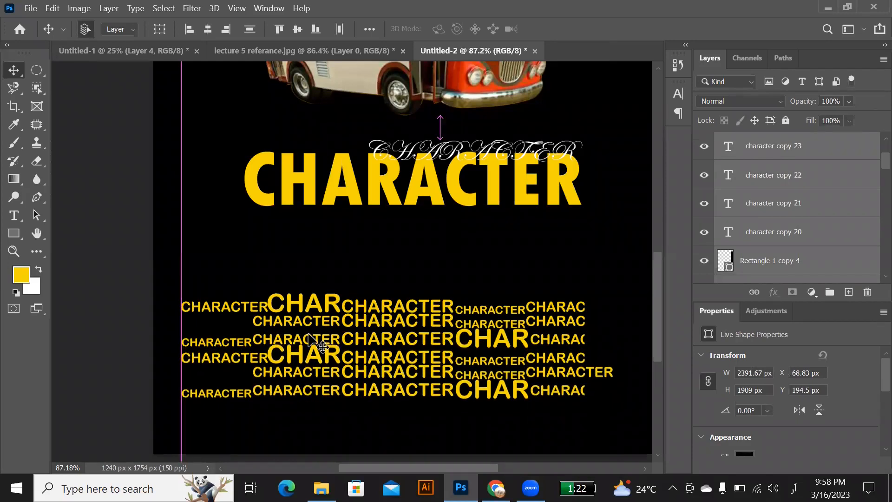
{"action": "left_click", "coordinate": [104, 272]}
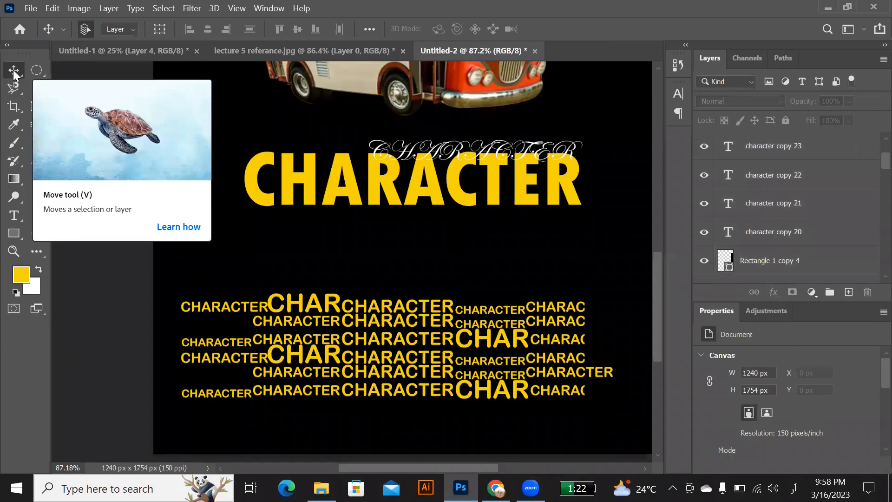
Select all six word rows and move the block about 47 px right and 89 px down, near the page's lower edge.
{"action": "scroll", "coordinate": [300, 279], "scroll_direction": "down", "scroll_amount": 5}
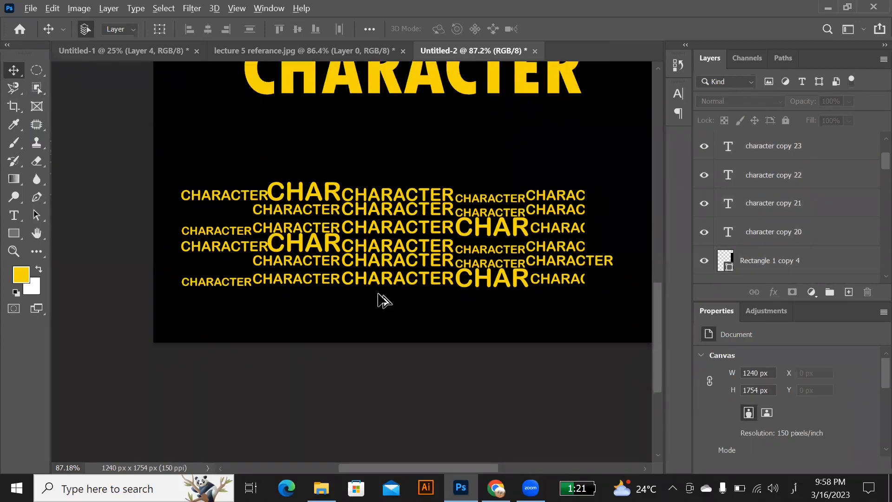
{"action": "scroll", "coordinate": [385, 286], "scroll_direction": "down", "scroll_amount": 2}
{"action": "scroll", "coordinate": [386, 288], "scroll_direction": "down", "scroll_amount": 2}
{"action": "left_click_drag", "start_coordinate": [218, 213], "coordinate": [329, 272]}
{"action": "left_click_drag", "start_coordinate": [440, 313], "coordinate": [530, 328]}
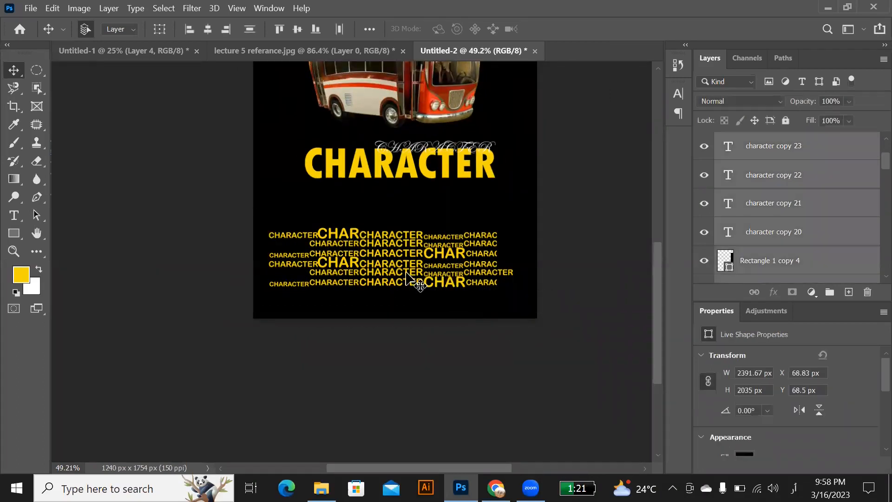
{"action": "left_click_drag", "start_coordinate": [417, 275], "coordinate": [417, 296]}
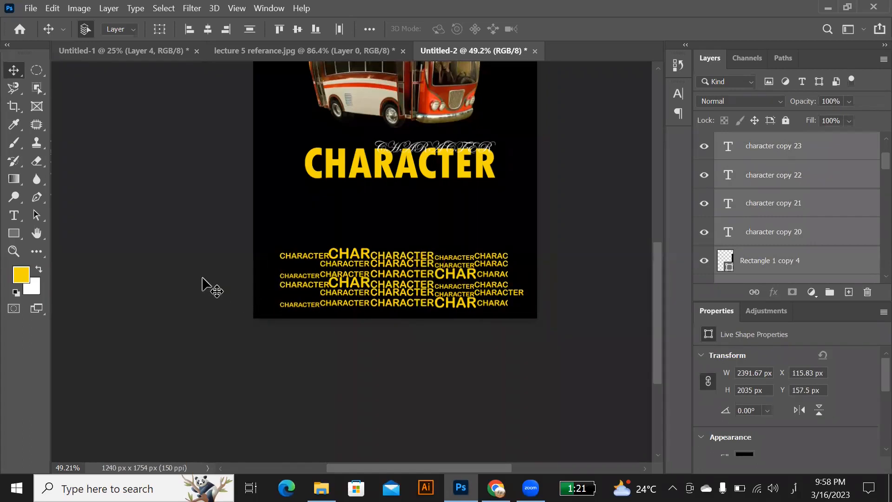
{"action": "left_click", "coordinate": [363, 297]}
{"action": "scroll", "coordinate": [367, 296], "scroll_direction": "up", "scroll_amount": 4}
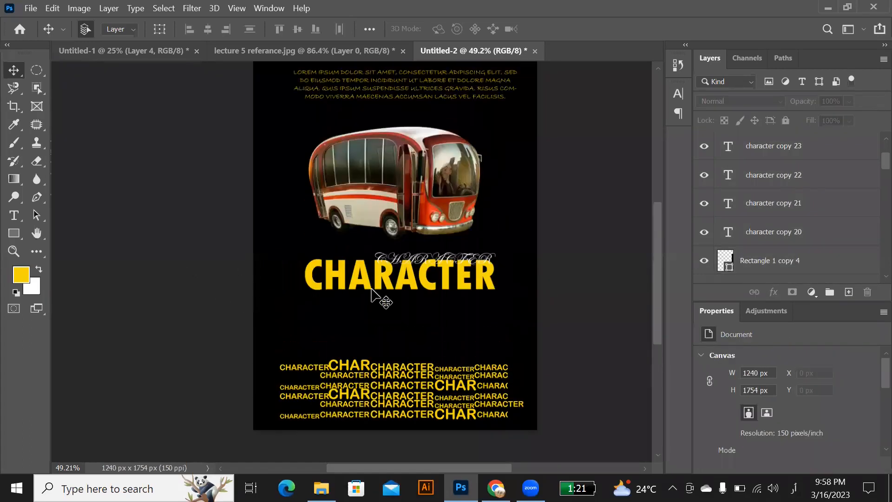